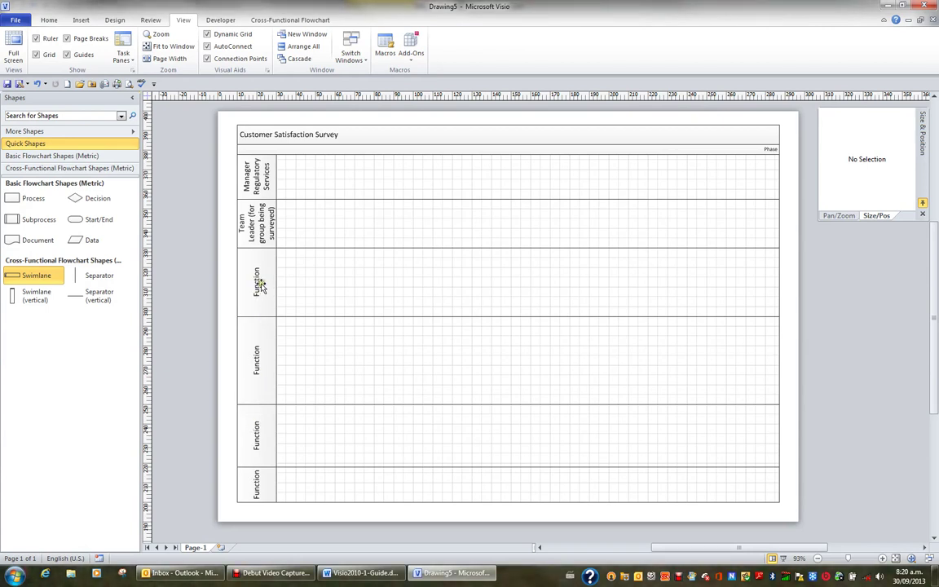
Step: Title the third swimlane, directly below Team Leader, "Communications Manager"
click(260, 284)
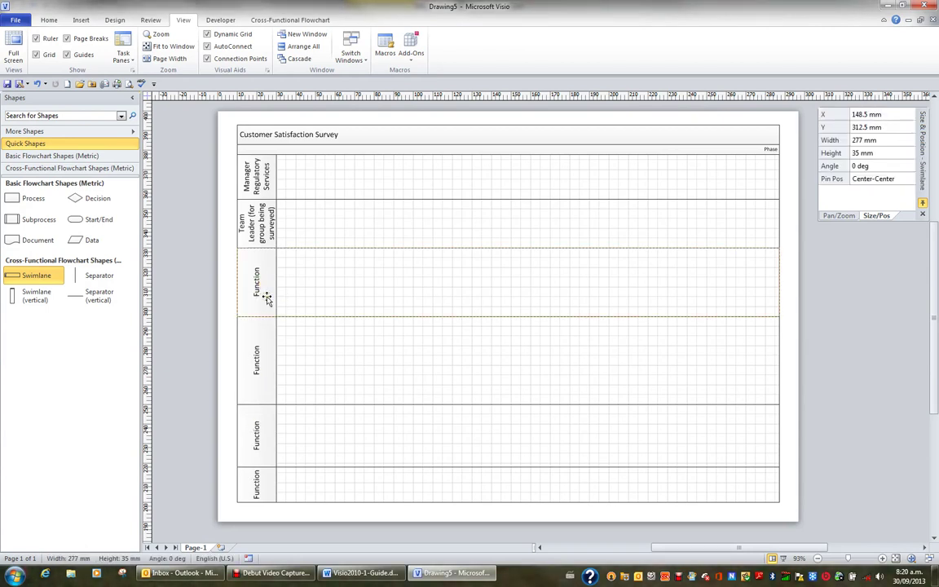
double_click(267, 299)
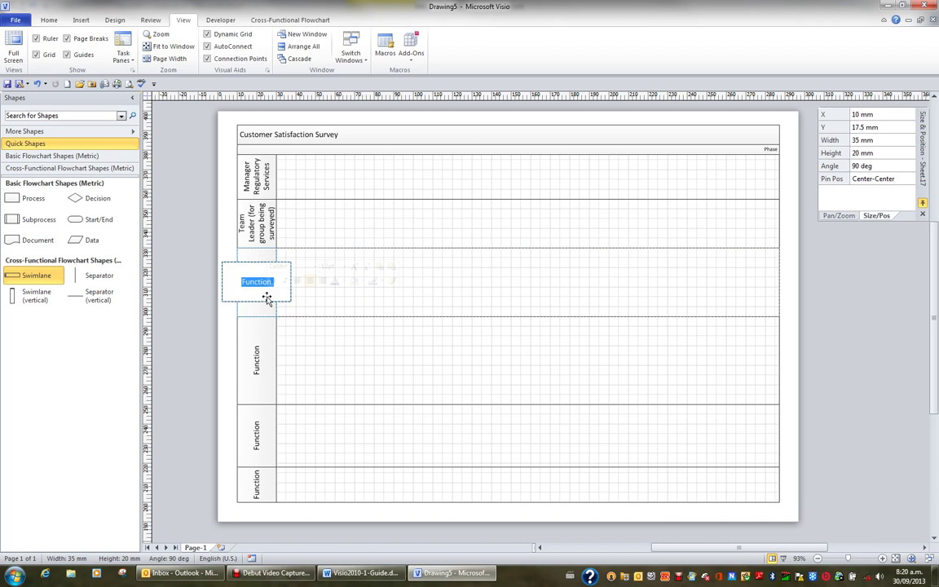
text(q)
text(ommu)
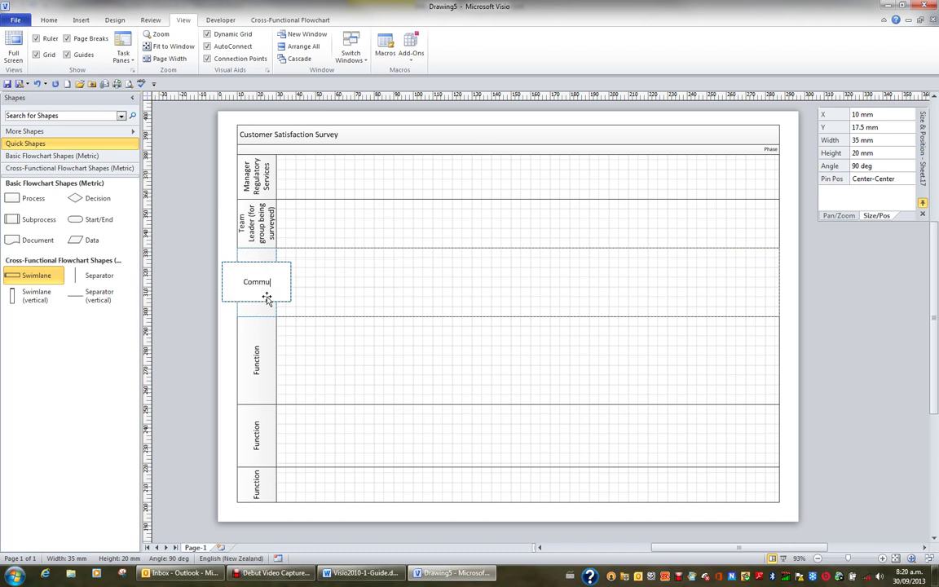
text(nications Manag)
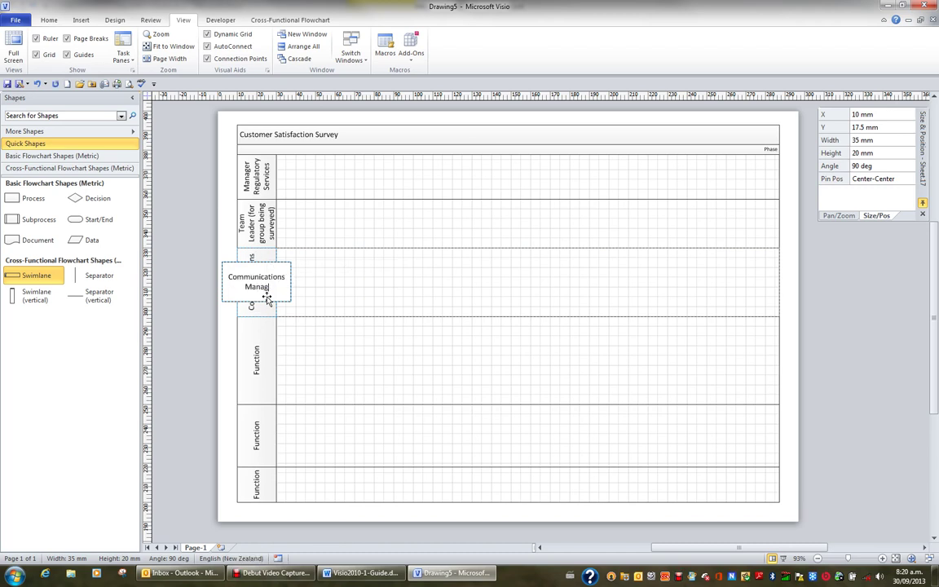
text(er)
Step: Title the fourth swimlane, directly below Communications Manager, "Performance Analyst"
click(281, 350)
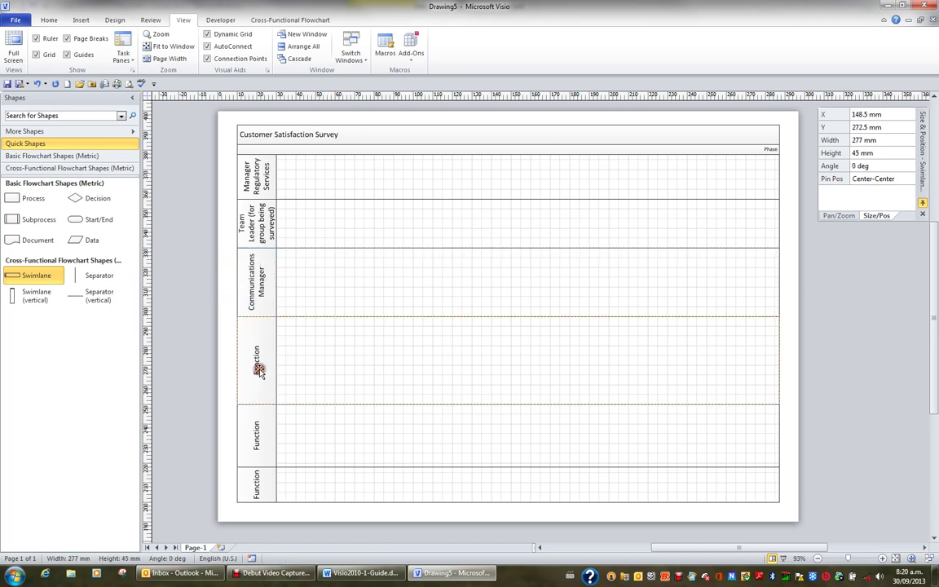
double_click(315, 371)
text(Perf)
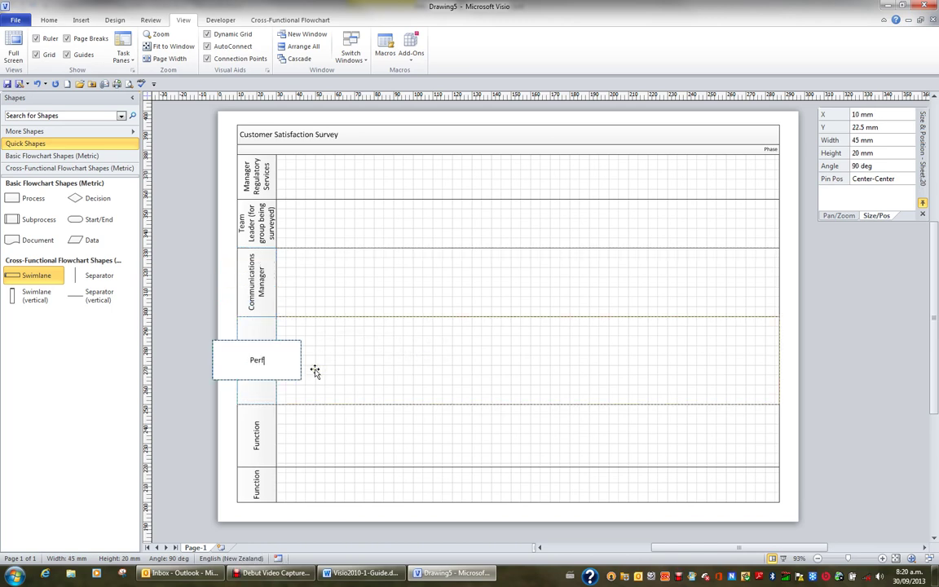
text(ormance Analyst)
Step: Title the fifth swimlane, directly below Performance Analyst, "Secretary Governance"
click(270, 432)
double_click(291, 432)
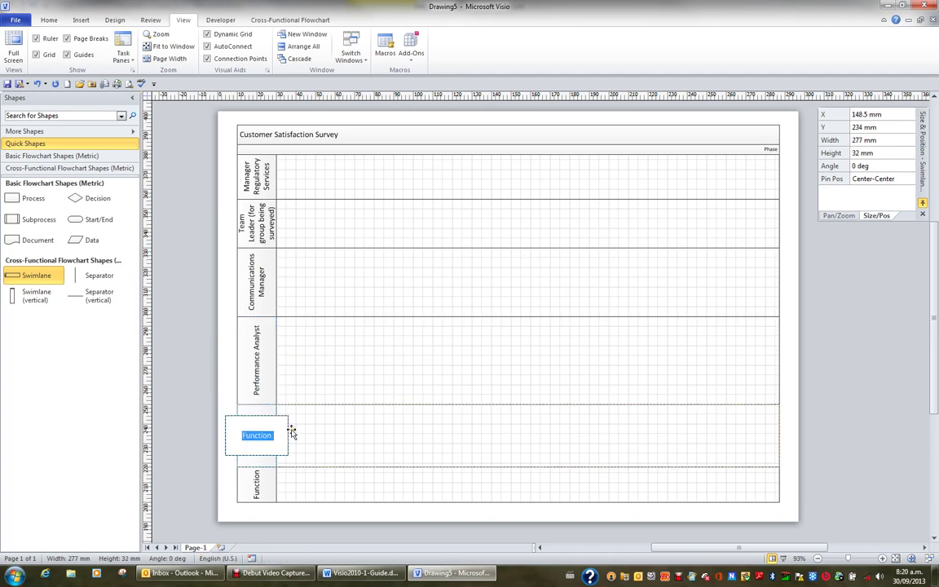
text(Secreta)
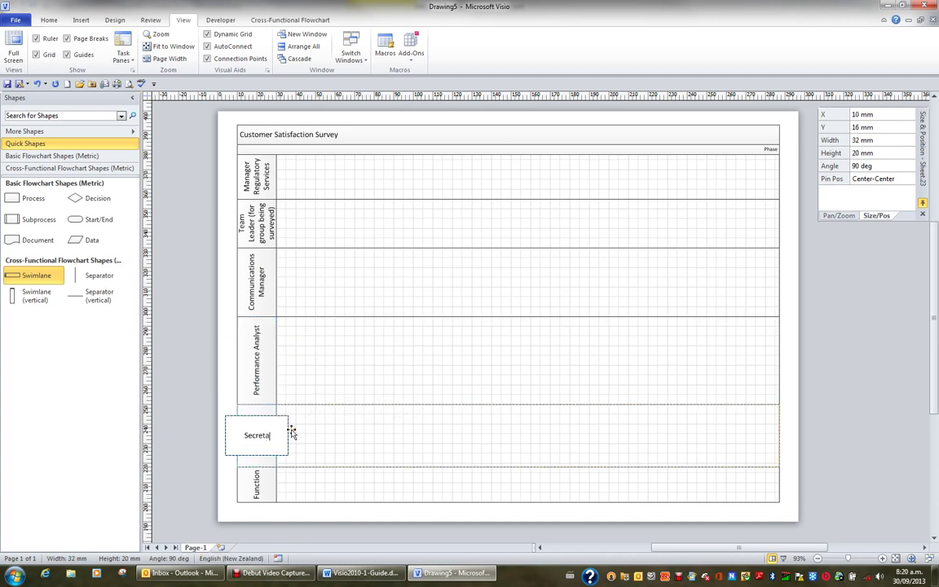
text(ry Governance)
Step: Title the last swimlane, directly below Secretary Governance, "Records"
click(261, 486)
double_click(293, 482)
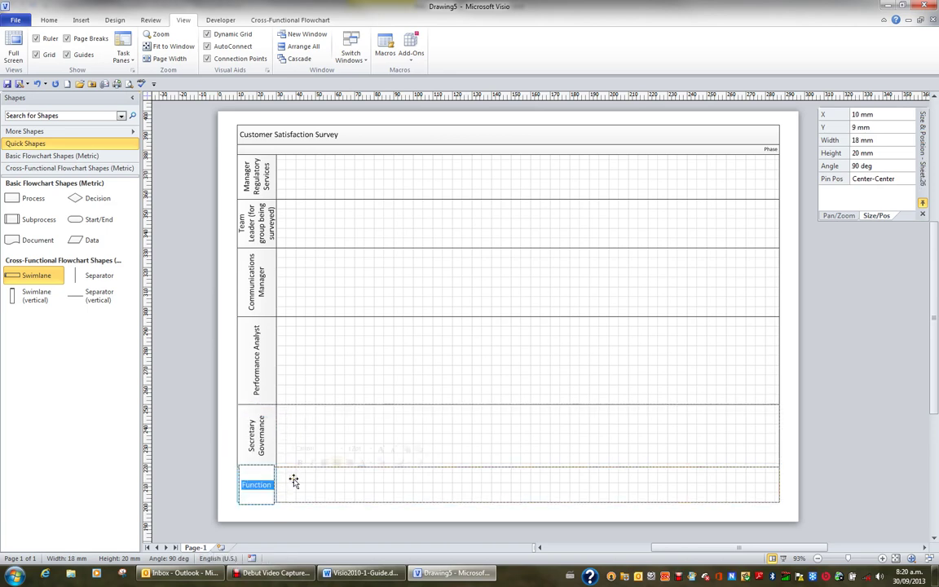
text(Records)
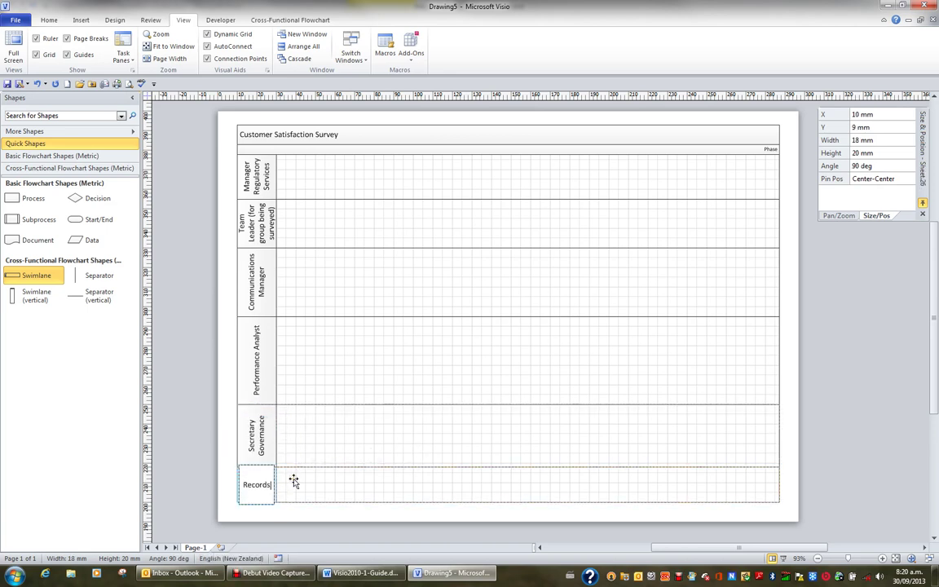
click(323, 447)
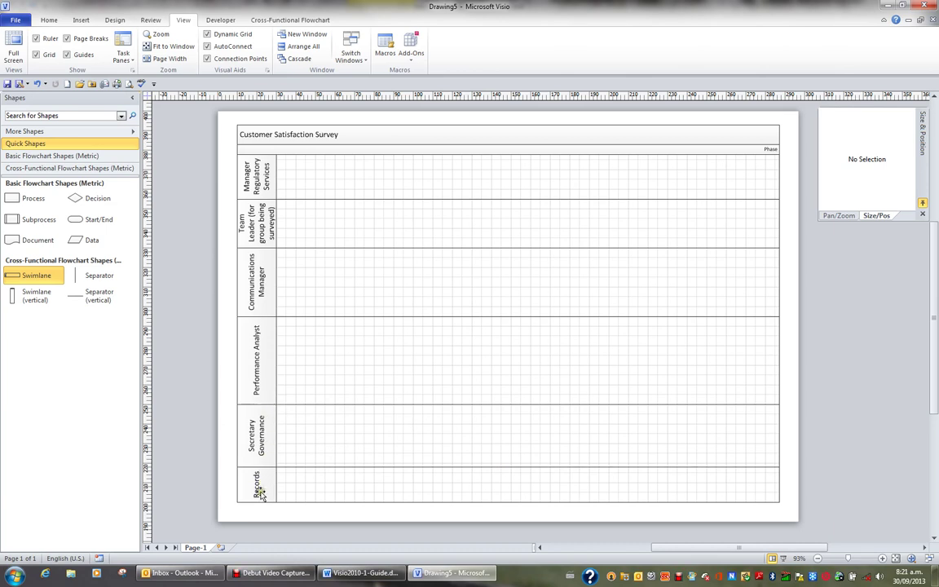
Step: Reduce the Secretary Governance swimlane to about 25 mm high and enlarge the Performance Analyst swimlane to about 53 mm high
click(276, 447)
drag(281, 467, 285, 454)
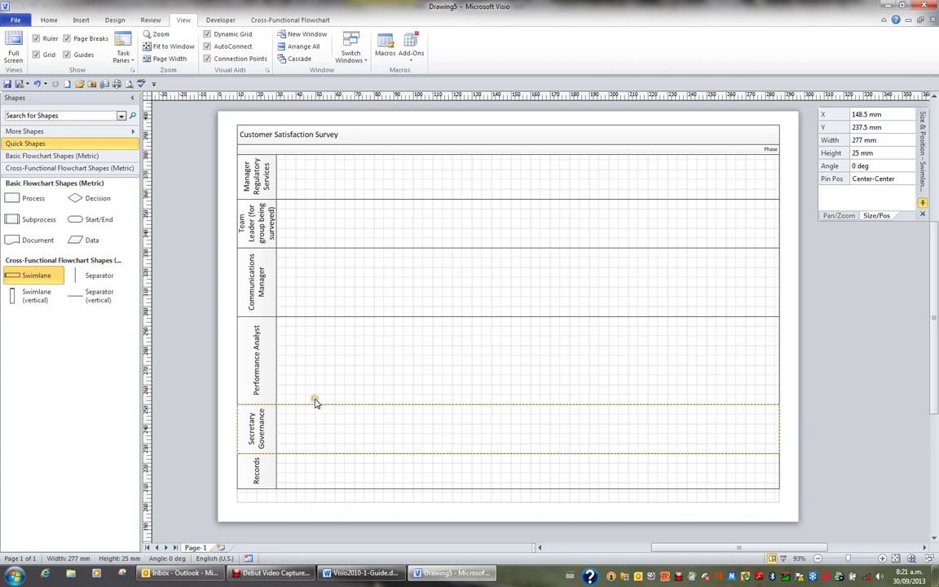
click(261, 366)
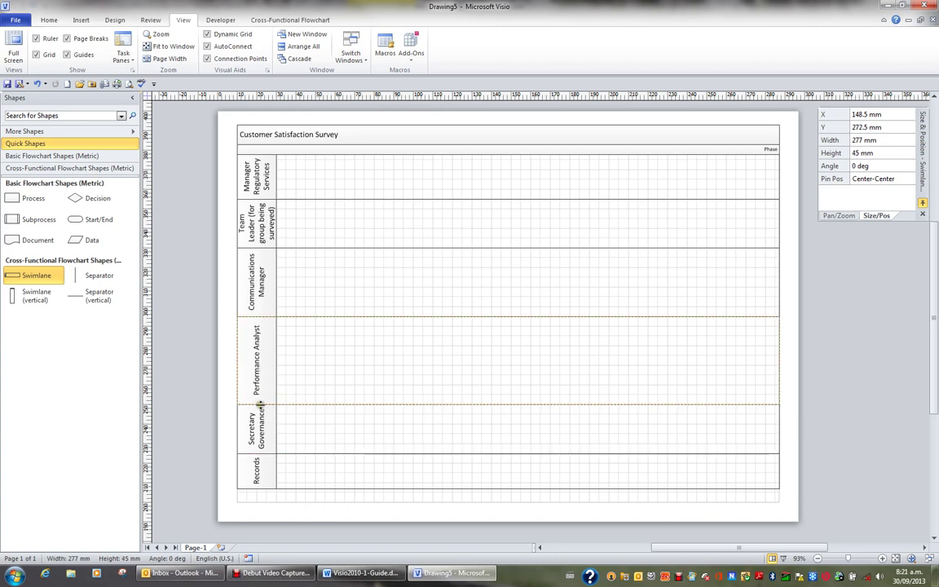
drag(261, 404, 262, 416)
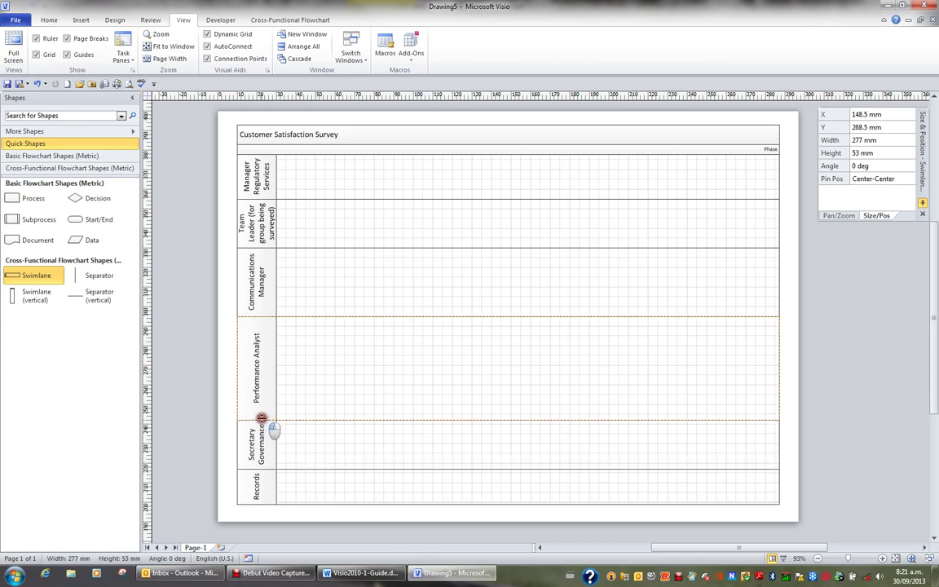
drag(261, 417, 261, 420)
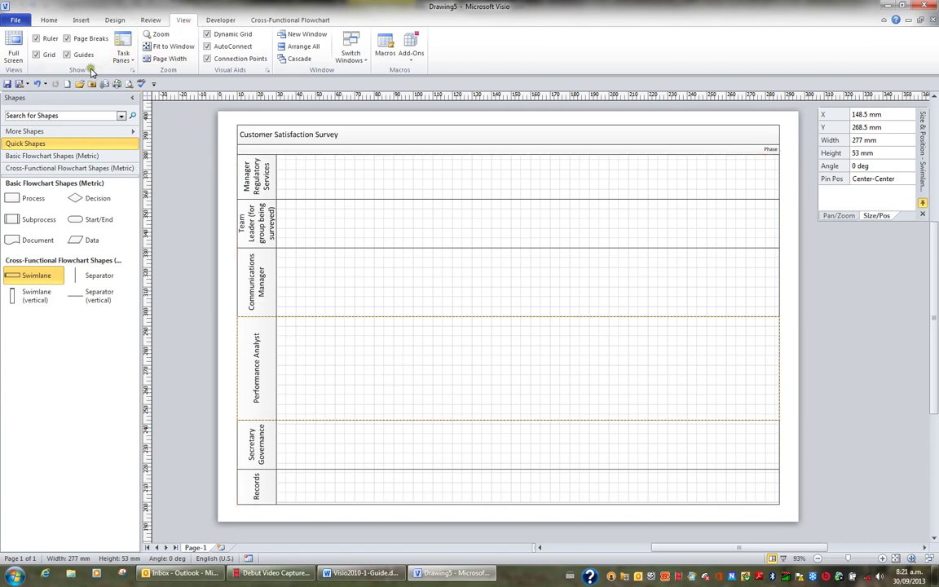
Step: Set the horizontal and vertical grid spacing to Fixed with a minimum spacing of 2 mm
click(132, 71)
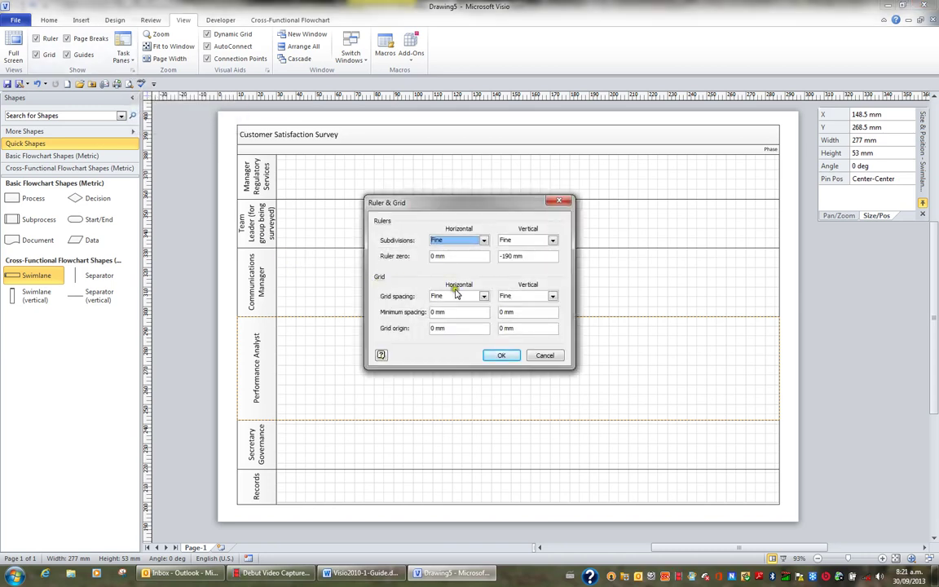
click(482, 297)
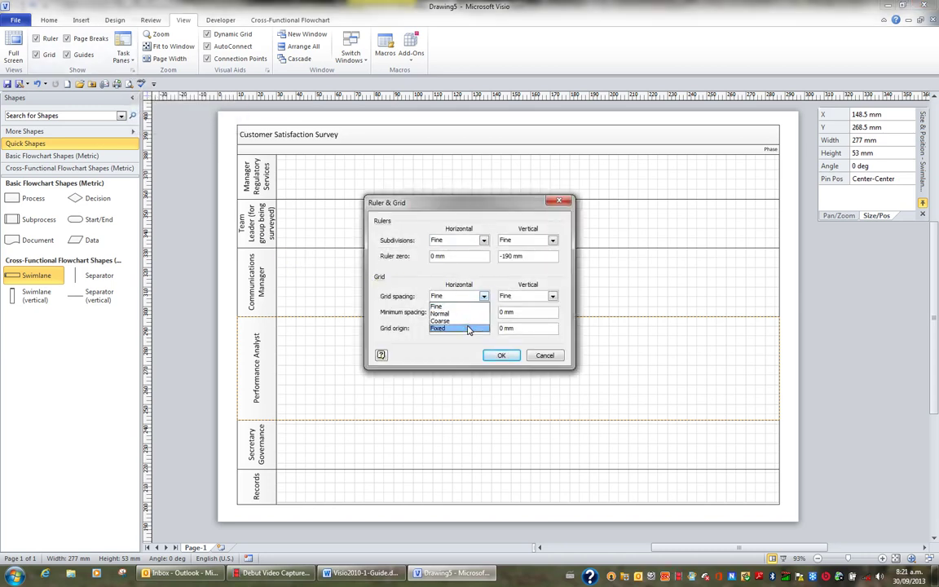
click(468, 327)
click(553, 296)
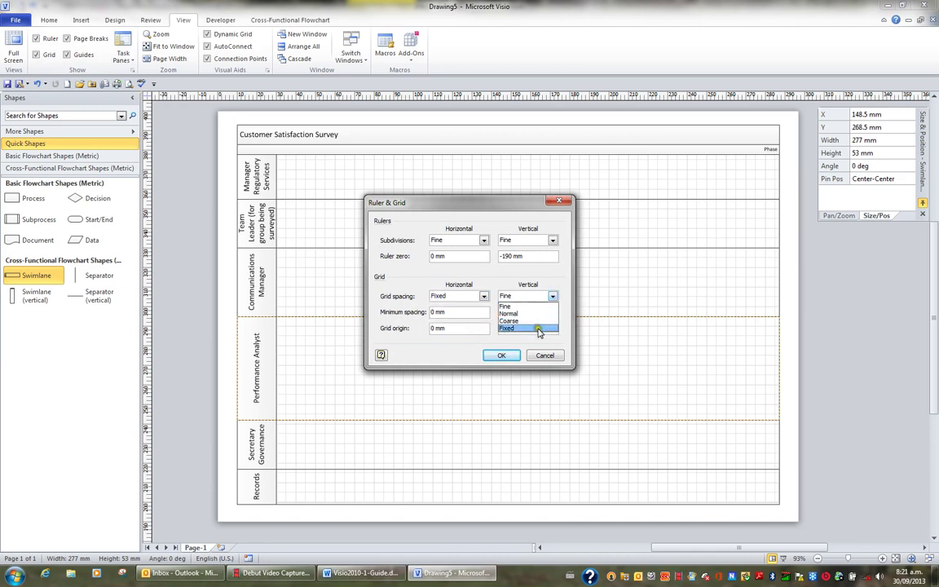
click(538, 329)
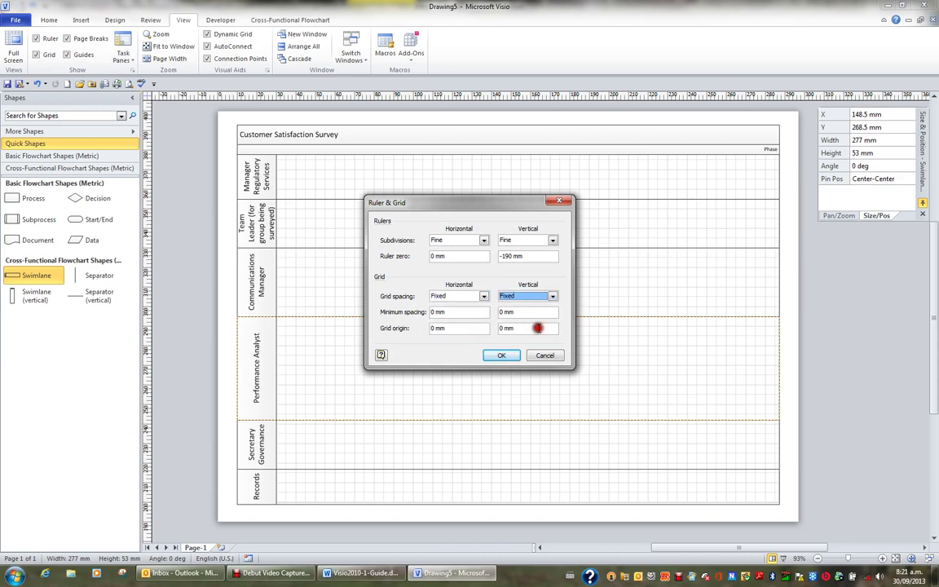
click(429, 312)
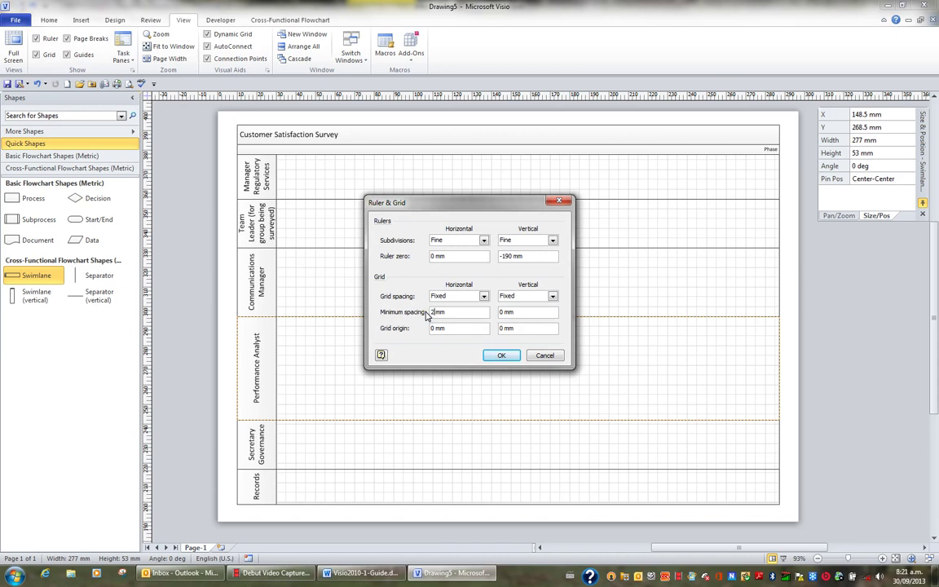
click(505, 312)
click(502, 355)
Step: Add a phase separator about 40 mm from the swimlane headings and title that first phase "Survey Documentation"
scroll(502, 355, up, 1)
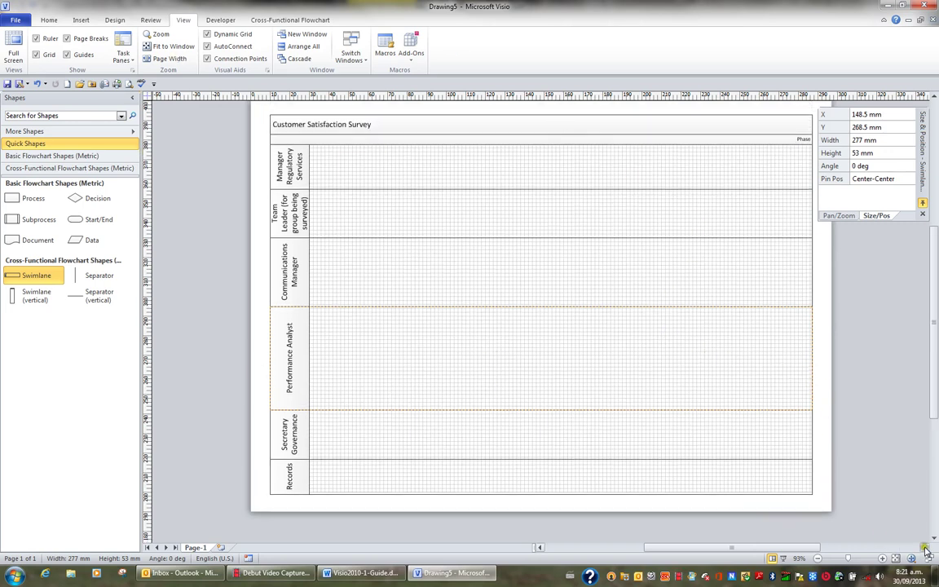
click(925, 547)
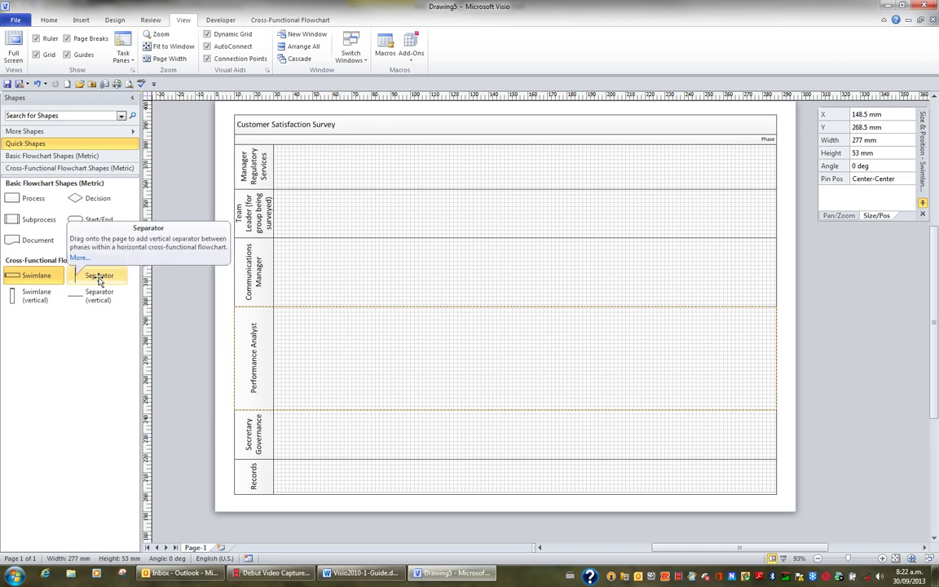
drag(99, 278, 353, 249)
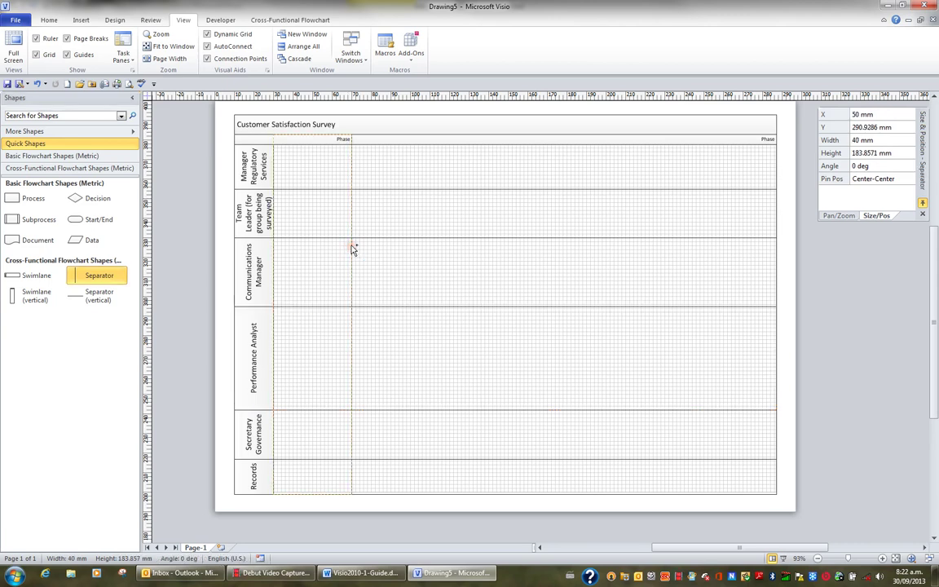
click(344, 137)
key(F2)
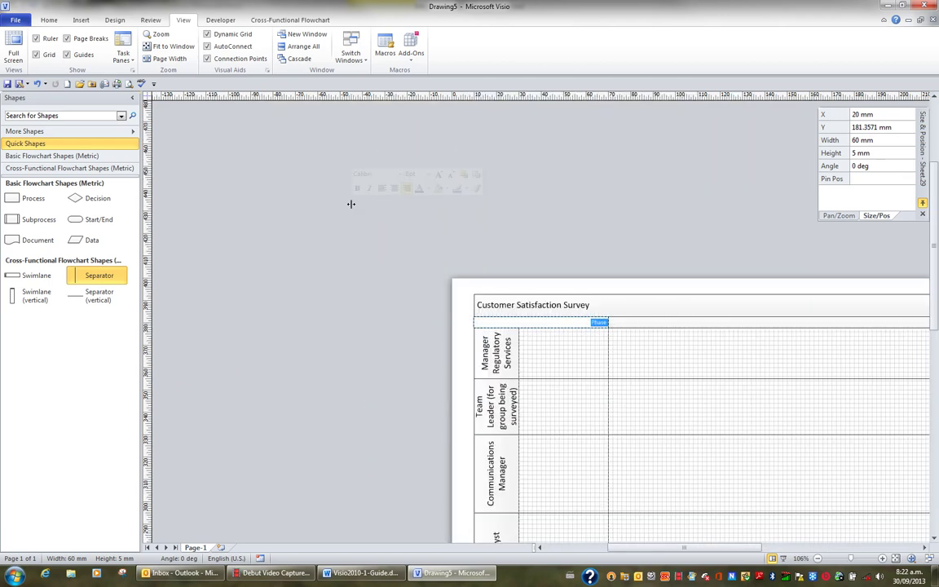
text(Survey Documentation)
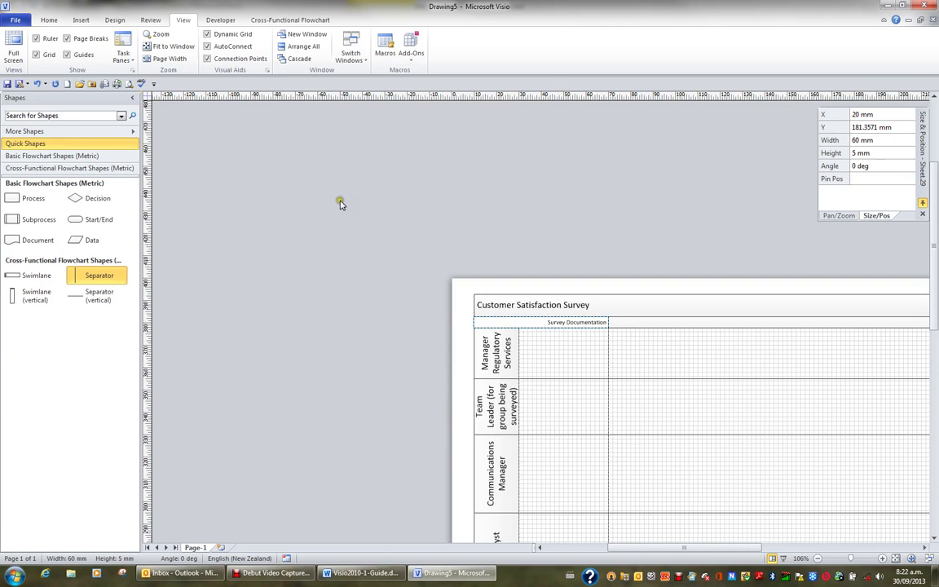
click(331, 324)
key(ctrl+shift+w)
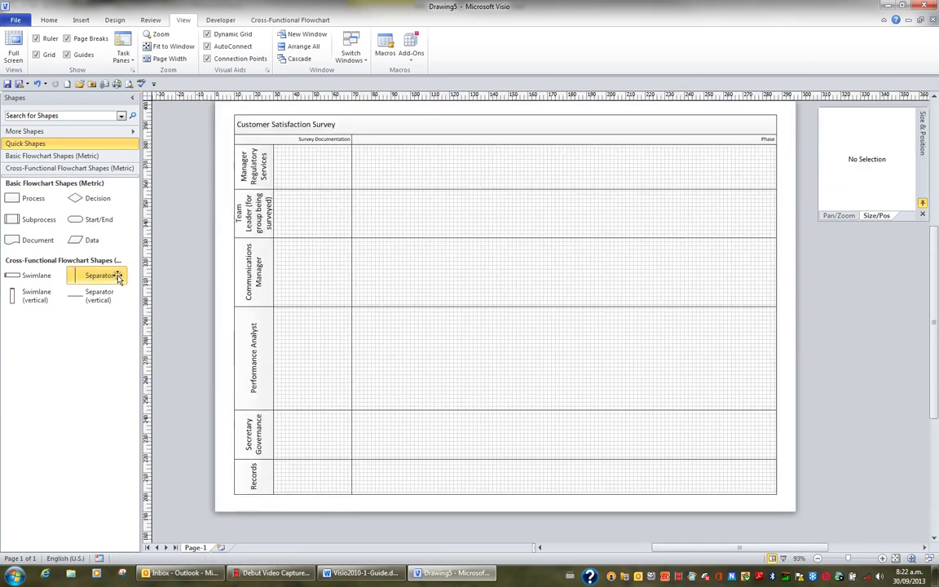
Step: Add a separator that makes a second phase about 58 mm wide, and title it "Identifying Population"
drag(120, 271, 461, 237)
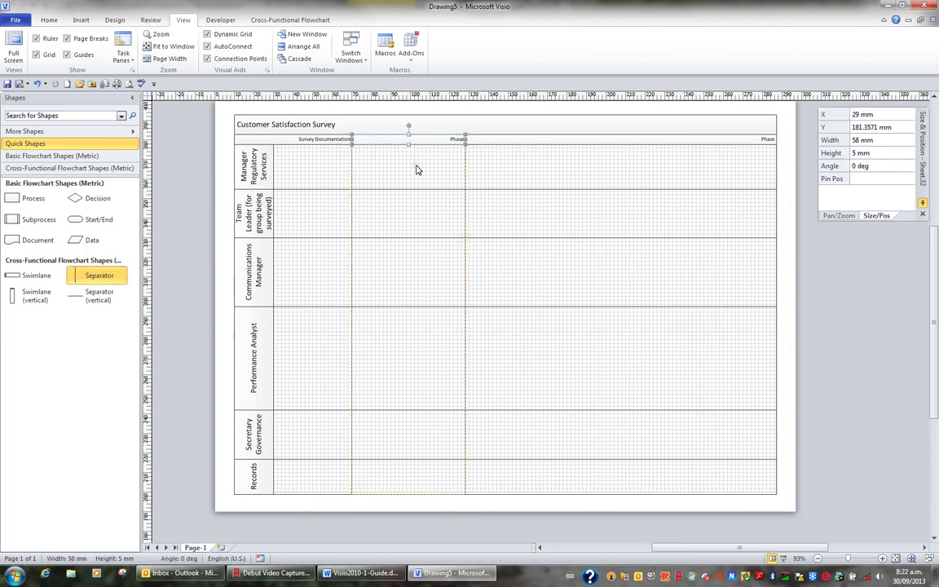
double_click(415, 168)
text(Ide)
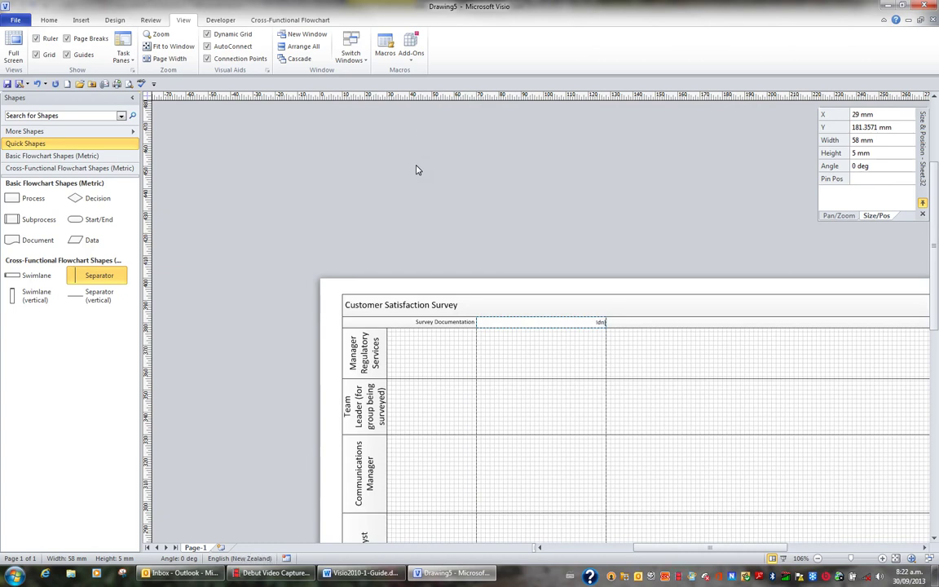
text(ntifying Population)
click(466, 172)
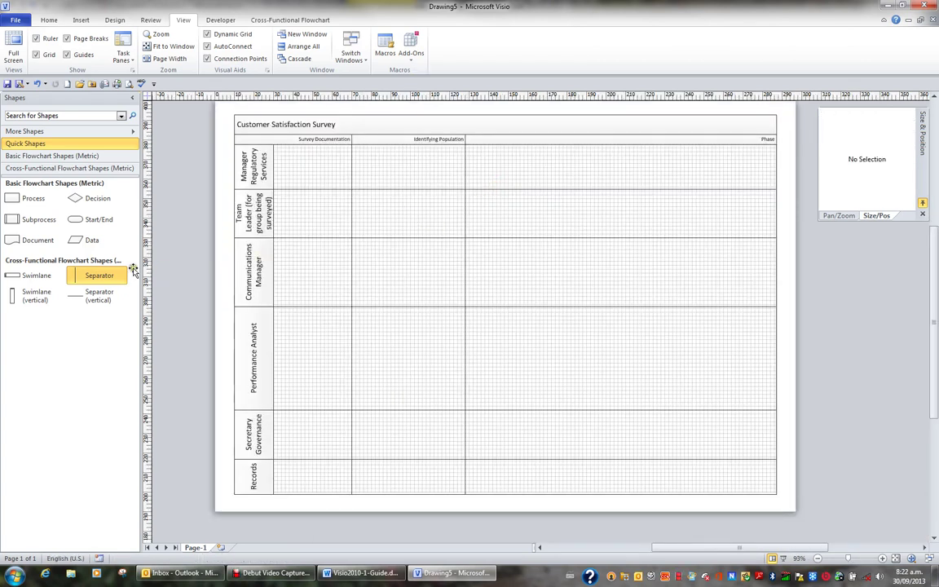
Step: Add a separator that makes a third phase about 68 mm wide, and title it "Returned Surveys"
drag(133, 271, 600, 238)
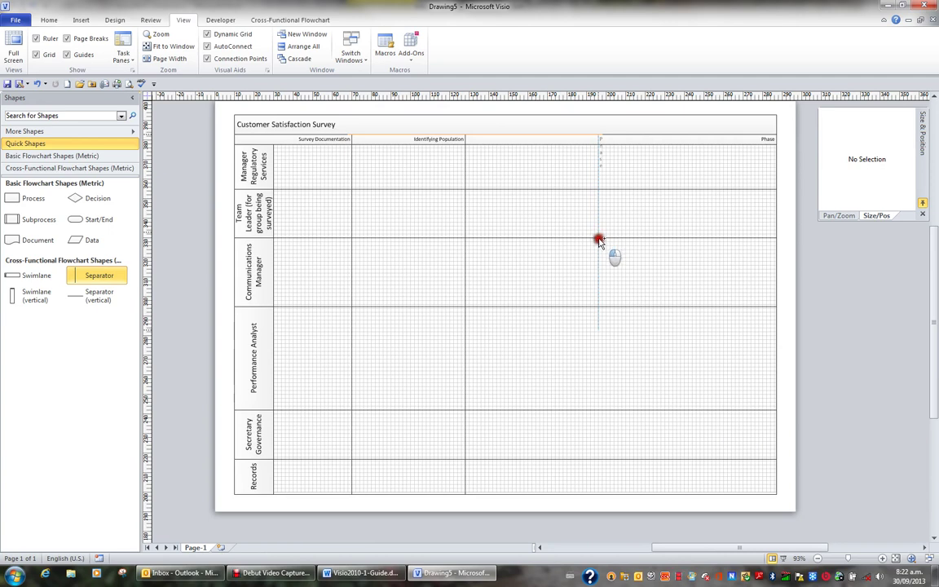
drag(600, 241, 598, 245)
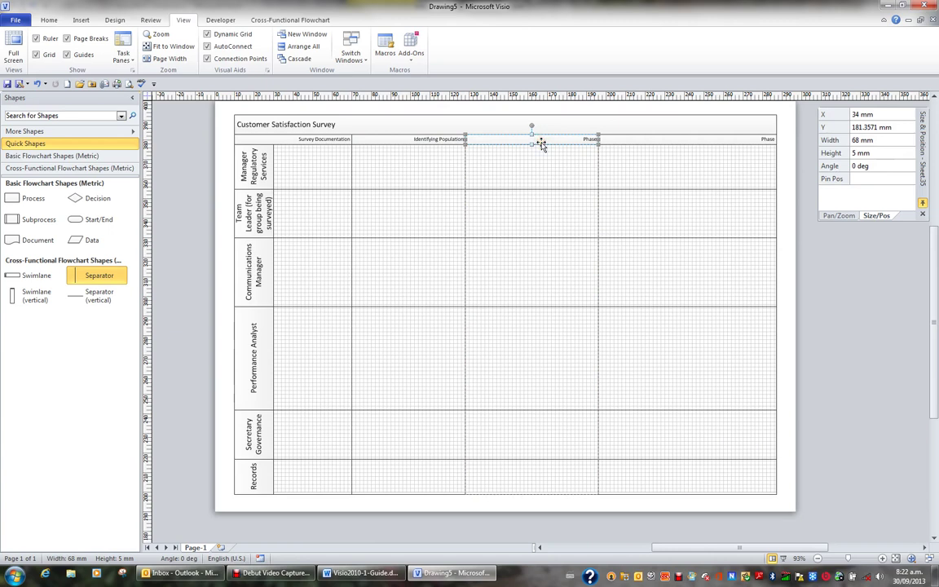
double_click(541, 144)
text(Ret)
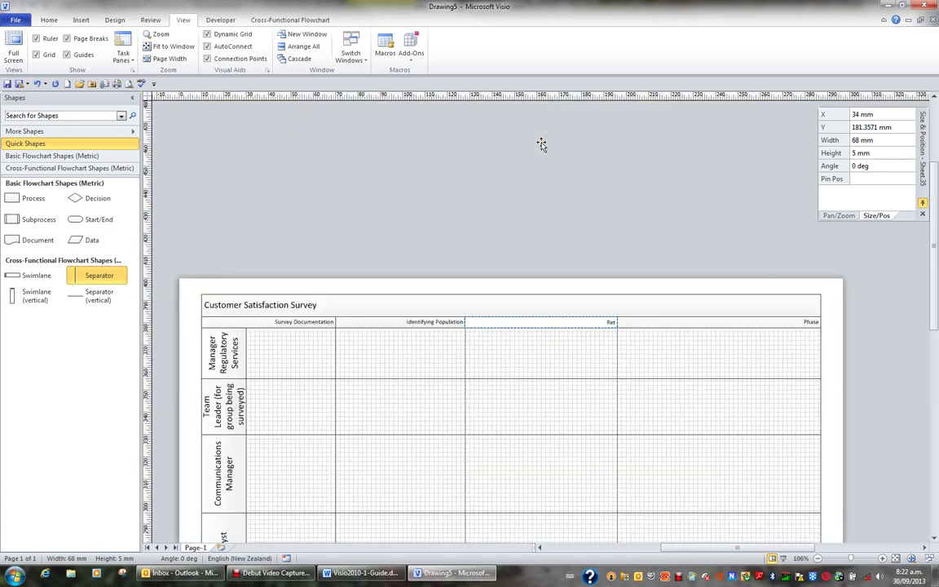
text(urned Surveys)
click(517, 199)
Step: Add a separator that makes a fourth phase about 82 mm wide, and title it "Collating Results"
drag(92, 271, 758, 236)
click(727, 141)
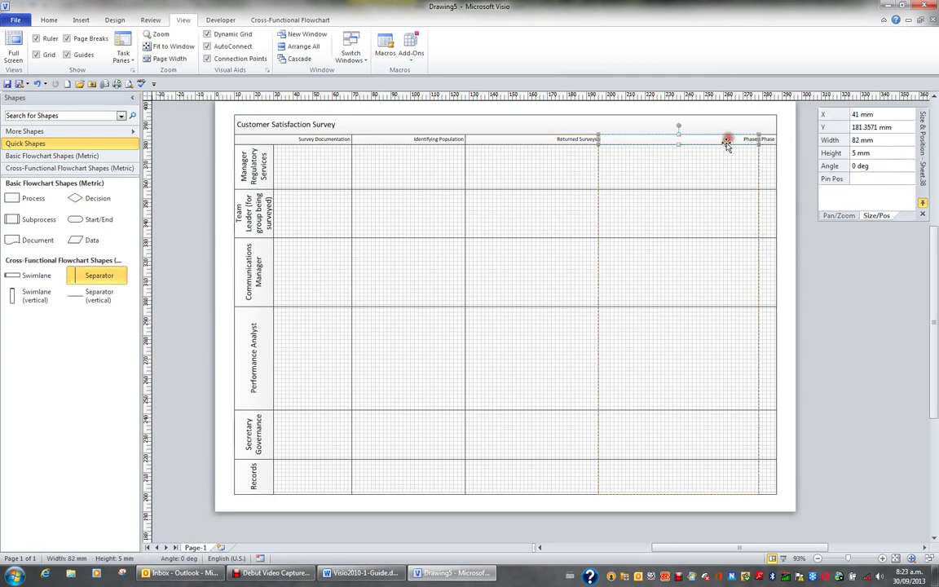
double_click(725, 144)
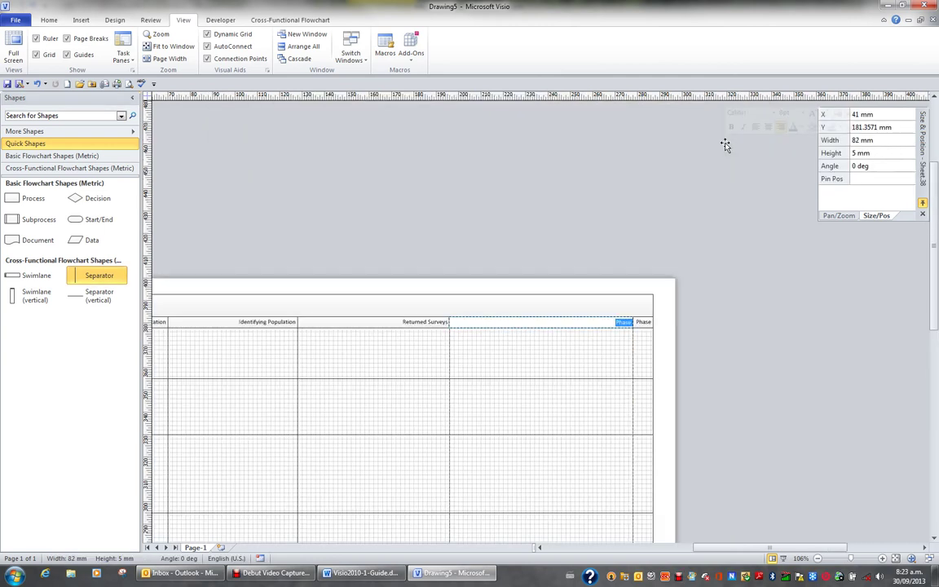
text(Collating R)
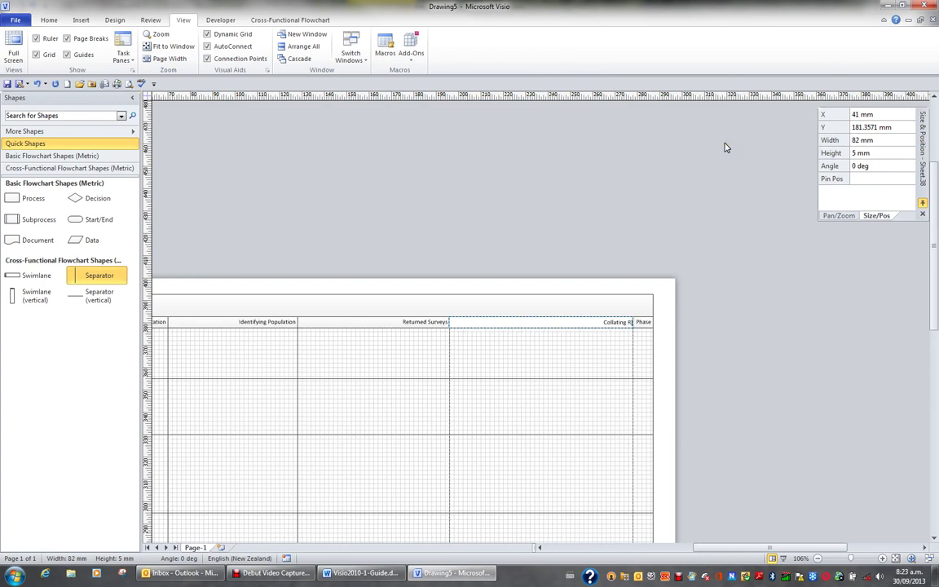
text(esults)
click(704, 348)
Step: Clear the placeholder title of the narrow last phase beyond "Collating Results"
click(768, 141)
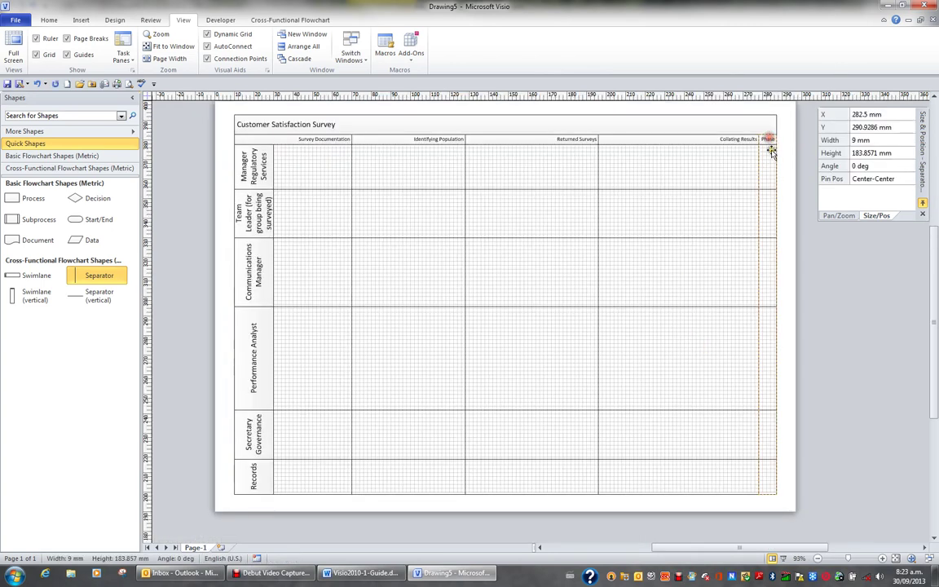
click(767, 139)
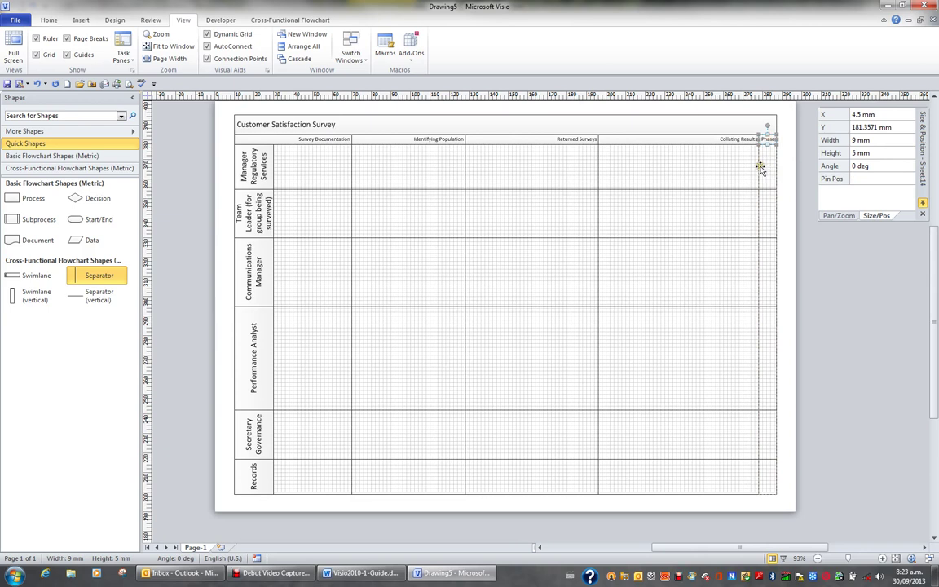
double_click(760, 167)
key(Delete)
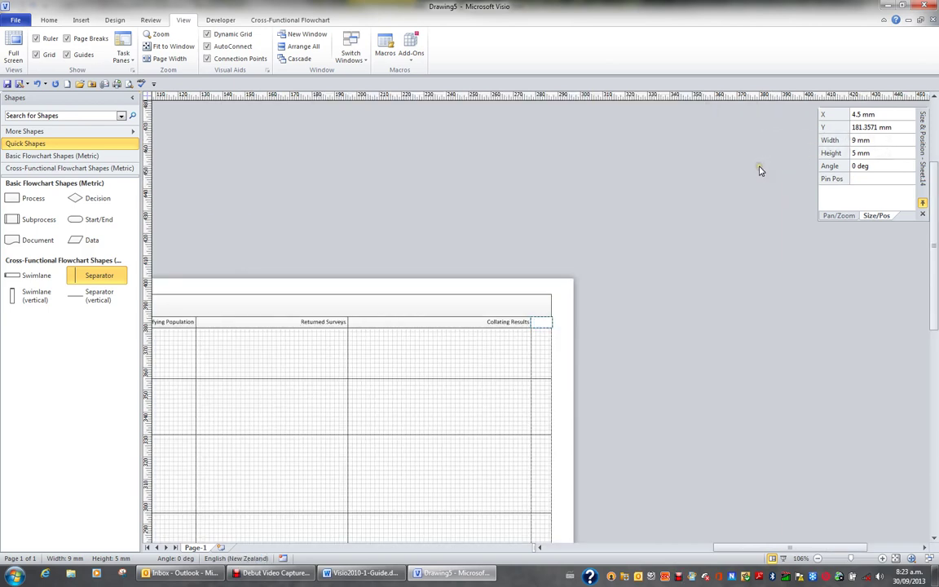
click(736, 277)
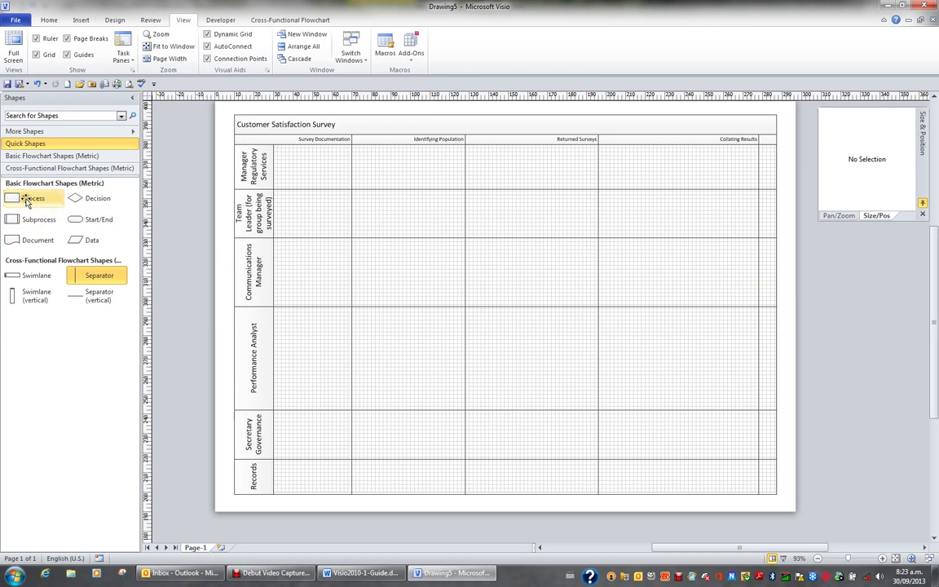
Step: Place a Process shape in the Manager Regulatory Services lane under Survey Documentation and size it 16 mm wide by 10 mm high
drag(27, 201, 310, 171)
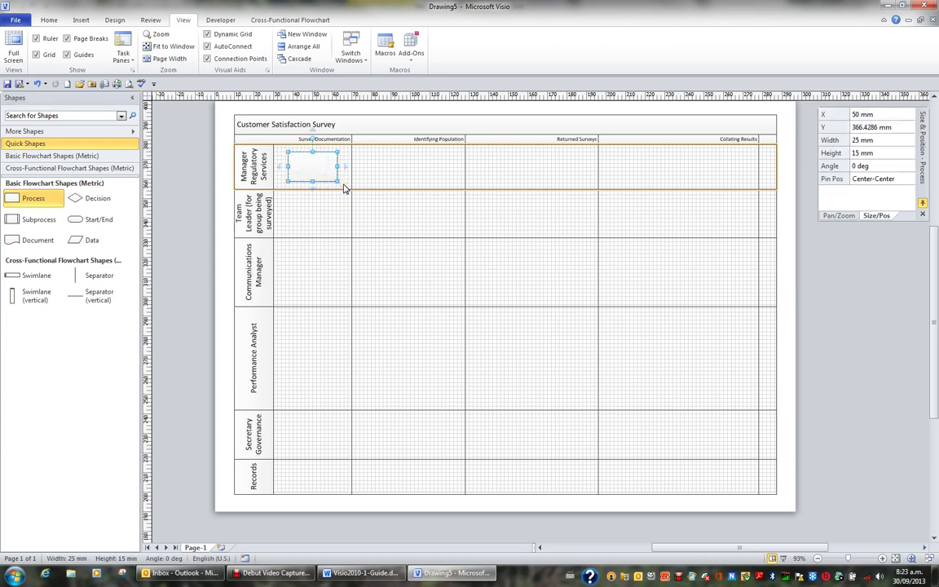
mouse_move(337, 180)
mouse_down()
mouse_move(318, 177)
mouse_move(325, 169)
mouse_up()
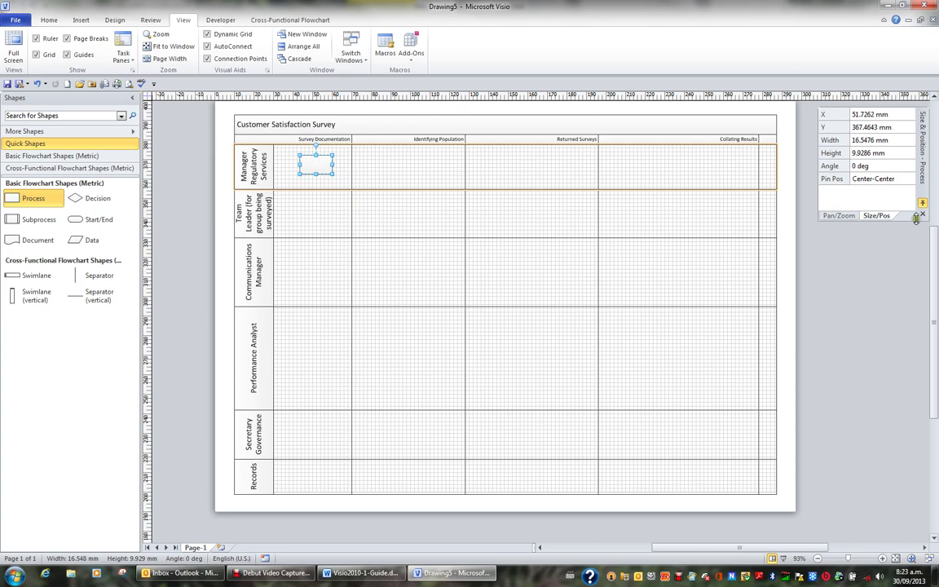
click(872, 141)
text(16)
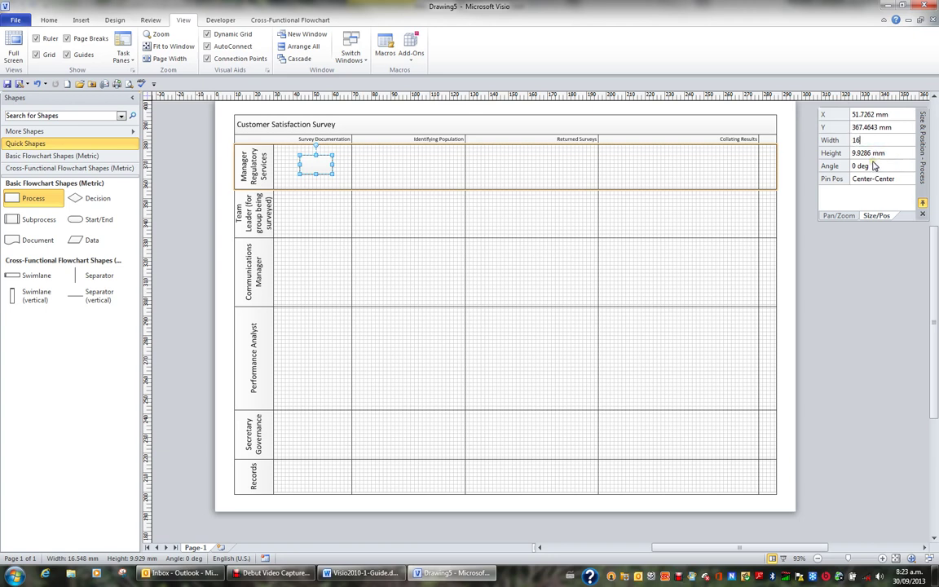
key(Tab)
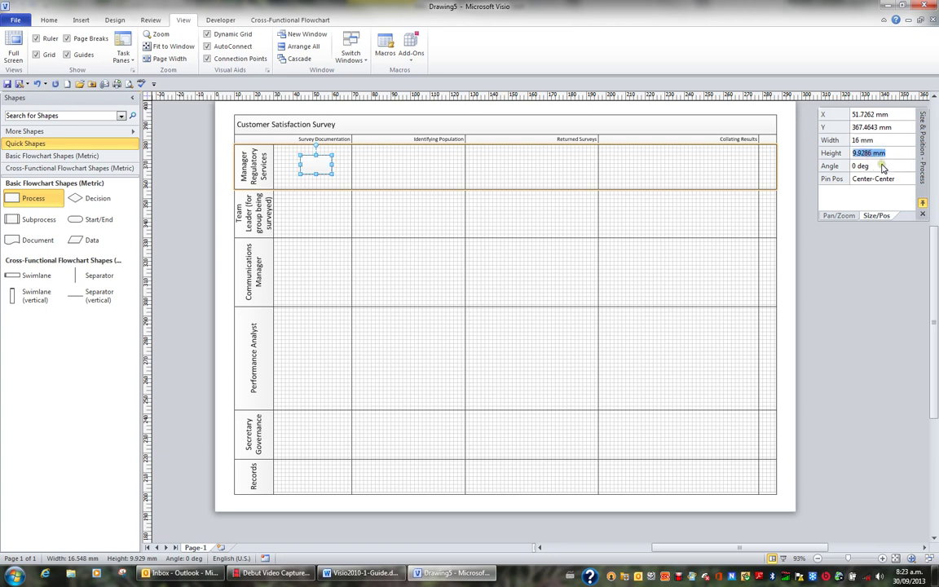
text(10)
key(shift+Tab)
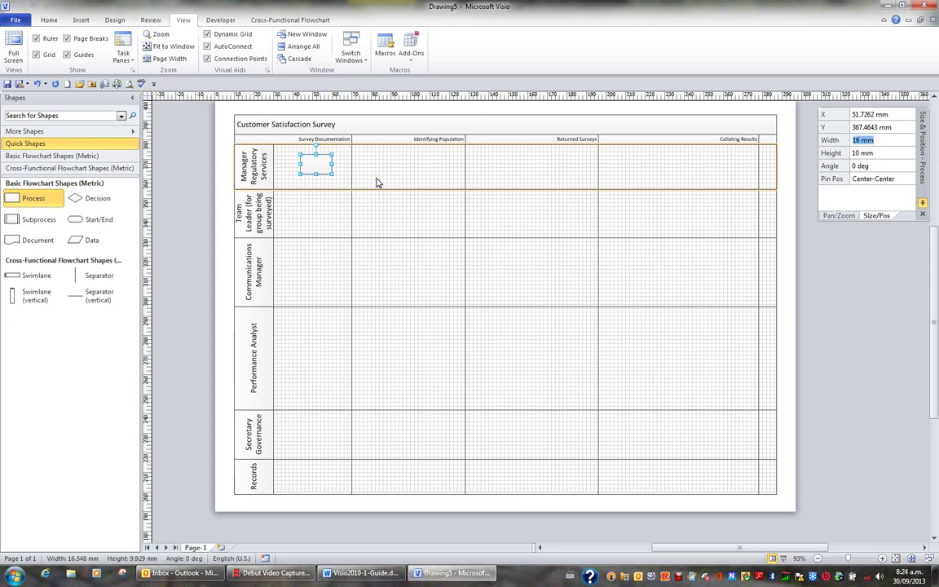
key(Home)
Step: Reposition the process box within its lane to X 50 mm and Y 366 mm
click(341, 171)
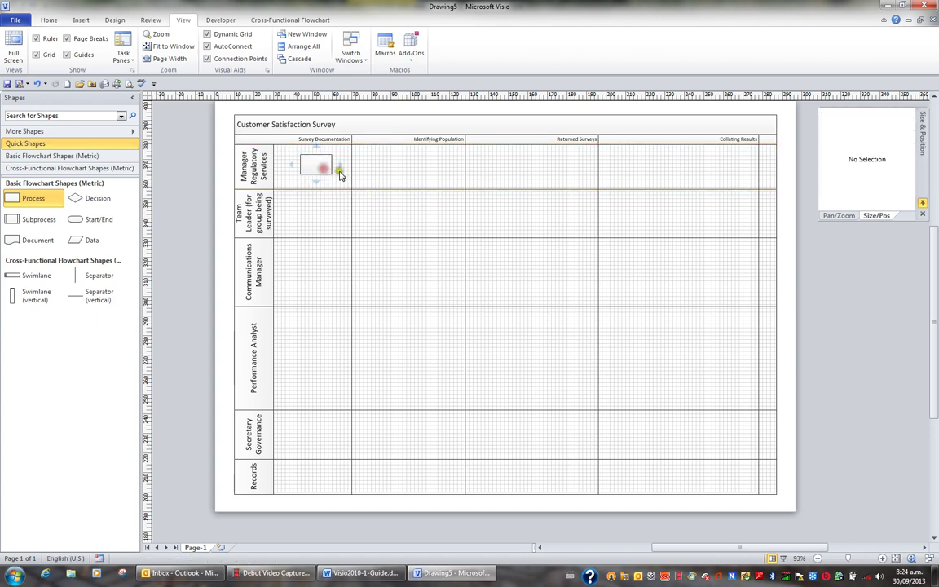
scroll(341, 175, left, 2)
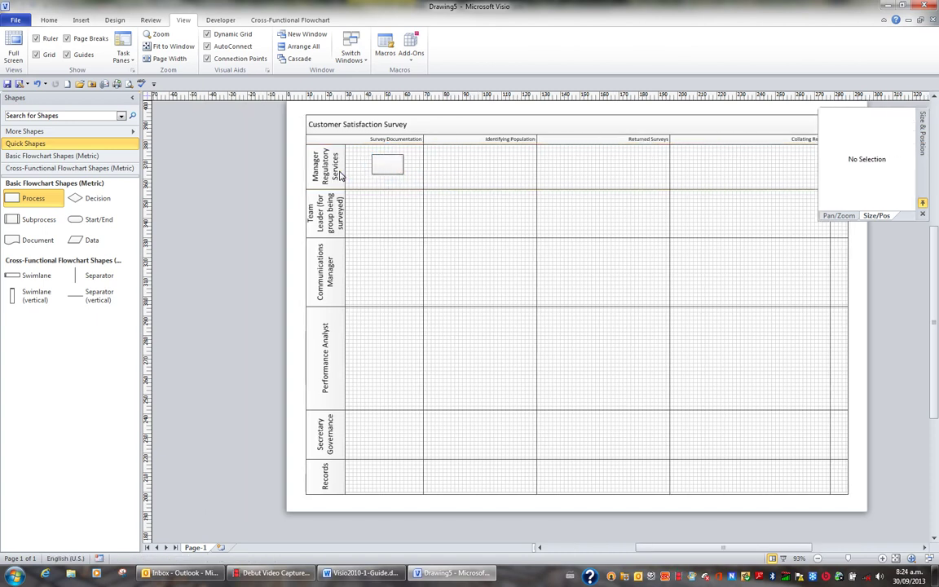
click(388, 166)
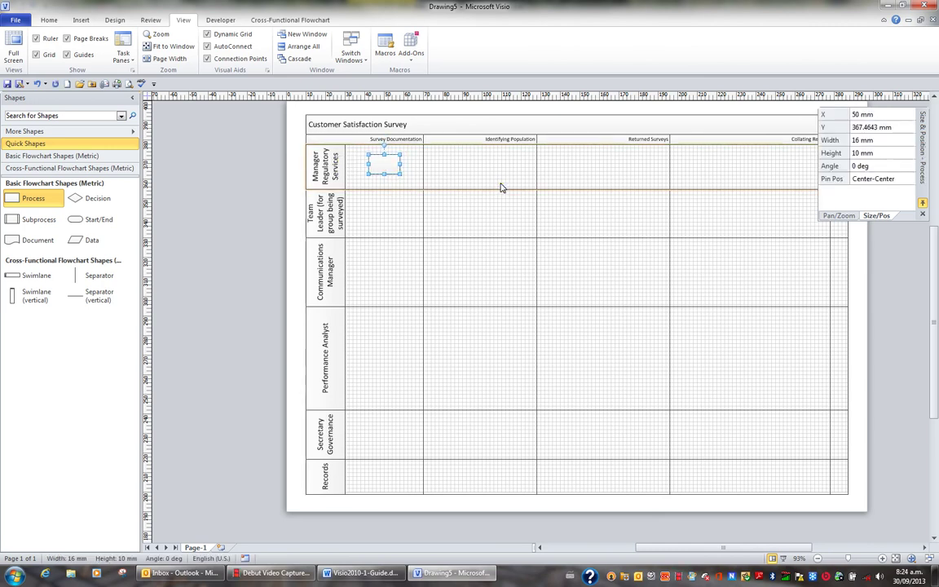
key(Down)
key(Right)
Step: Format the process box's text as Arial at 6 pt
click(49, 20)
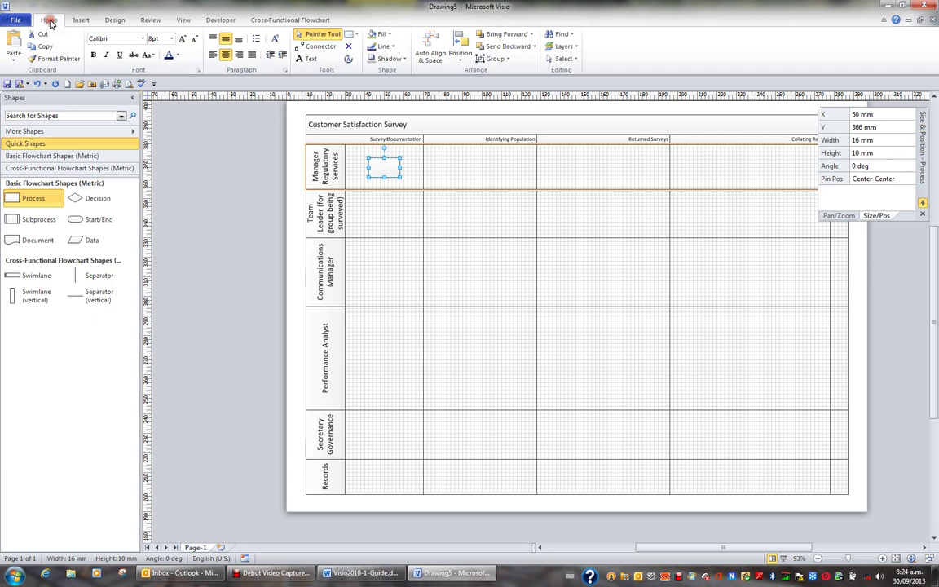
click(143, 43)
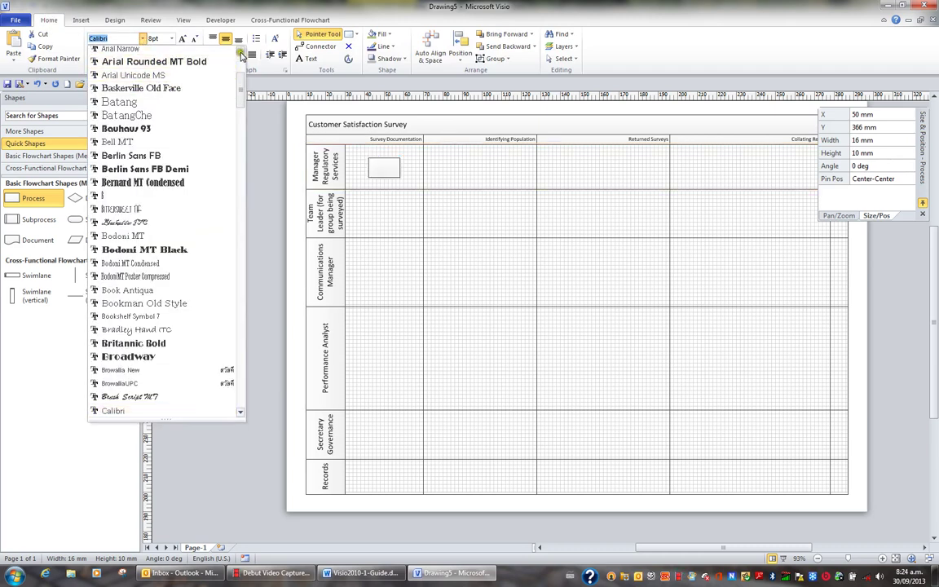
scroll(242, 54, up, 2)
click(147, 48)
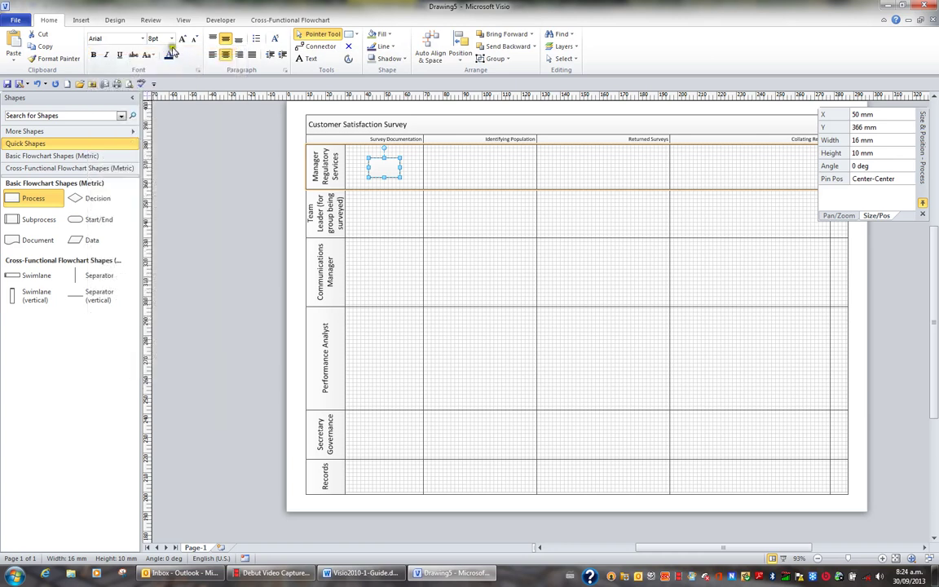
click(171, 39)
click(160, 49)
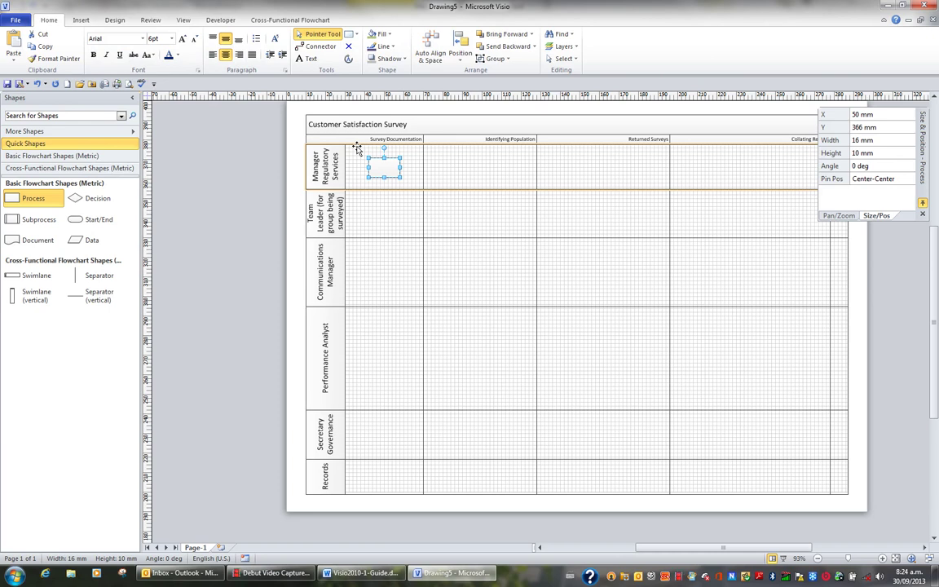
Step: Label the process box "Review/Update Survey questions And letter", with a line break after "Review/Update"
text(Review/U)
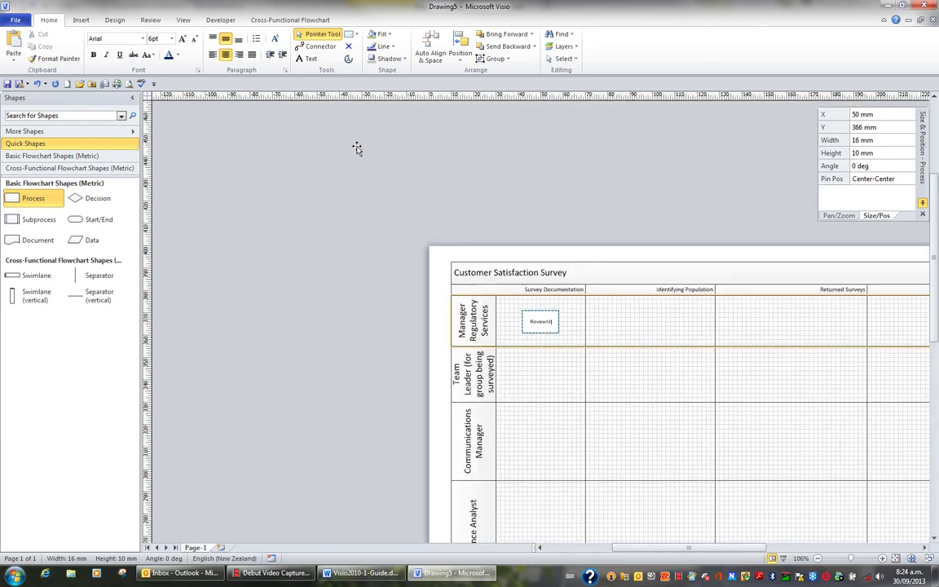
text(pdate)
key(Return)
text(Survey d)
text(uestions a)
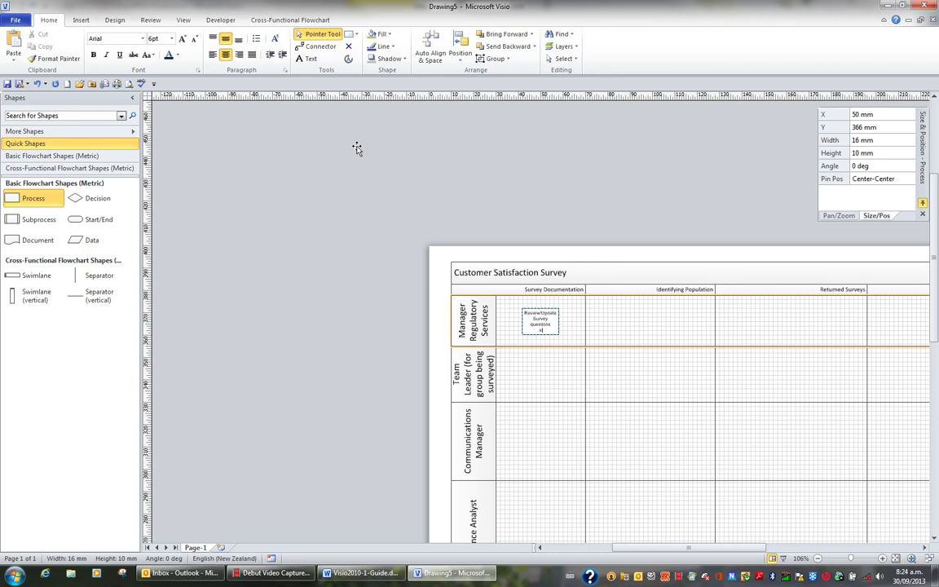
text(nd letter)
click(635, 319)
key(ctrl+shift+w)
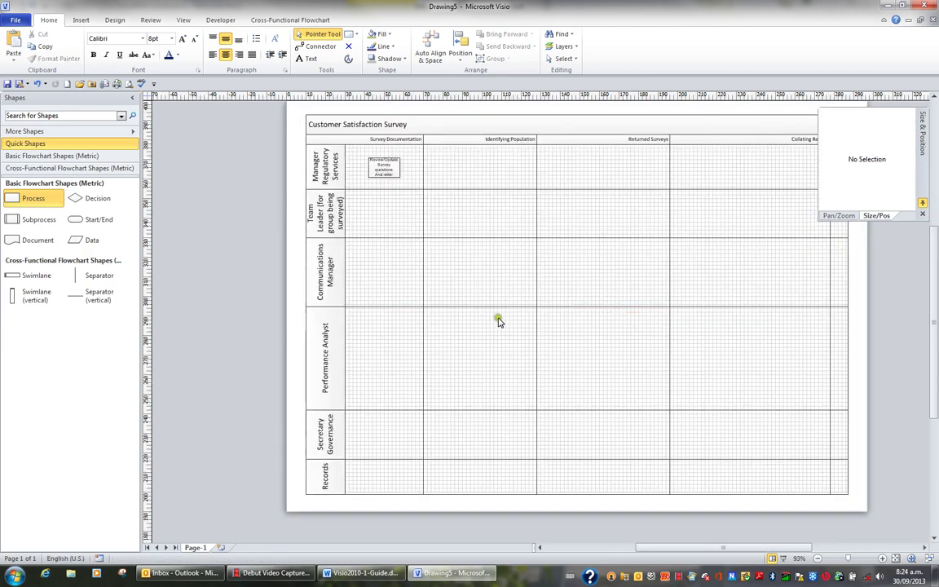
Step: Stretch the labelled process box to a height of 11 mm so its text fits
click(403, 187)
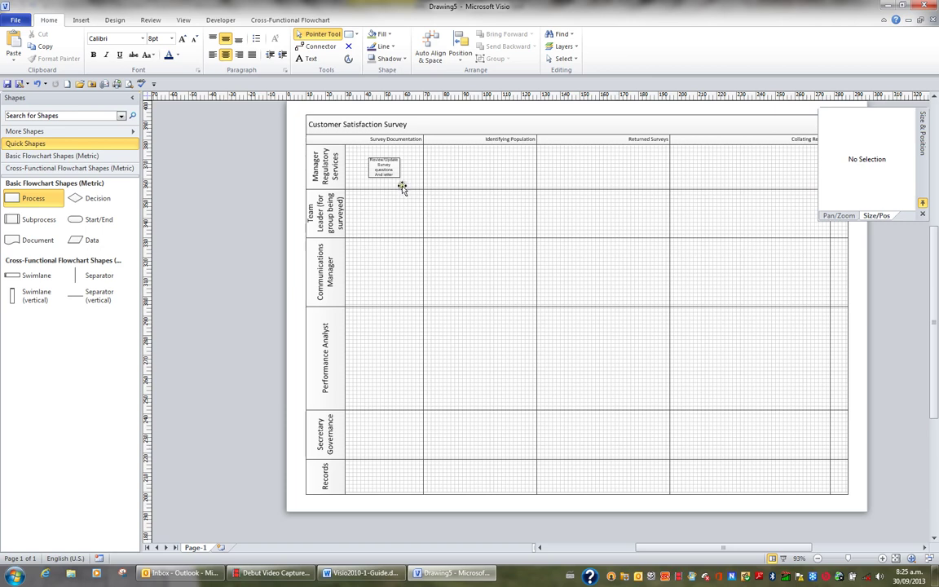
click(386, 173)
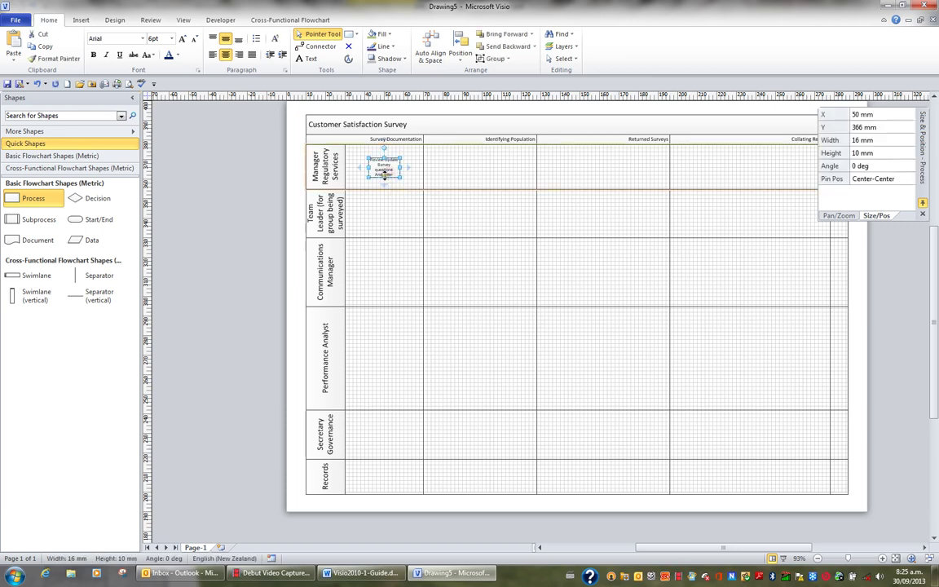
drag(384, 174, 384, 178)
Step: Place copies of the process box in the Team Leader lane under Identifying Population and the Communications Manager lane under Survey Documentation
key(ctrl+d)
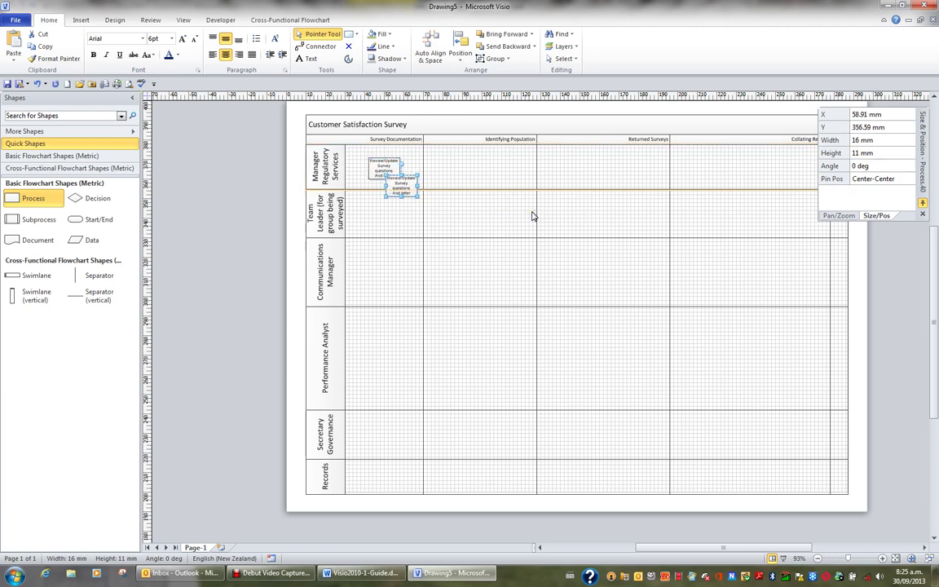
drag(400, 187, 386, 261)
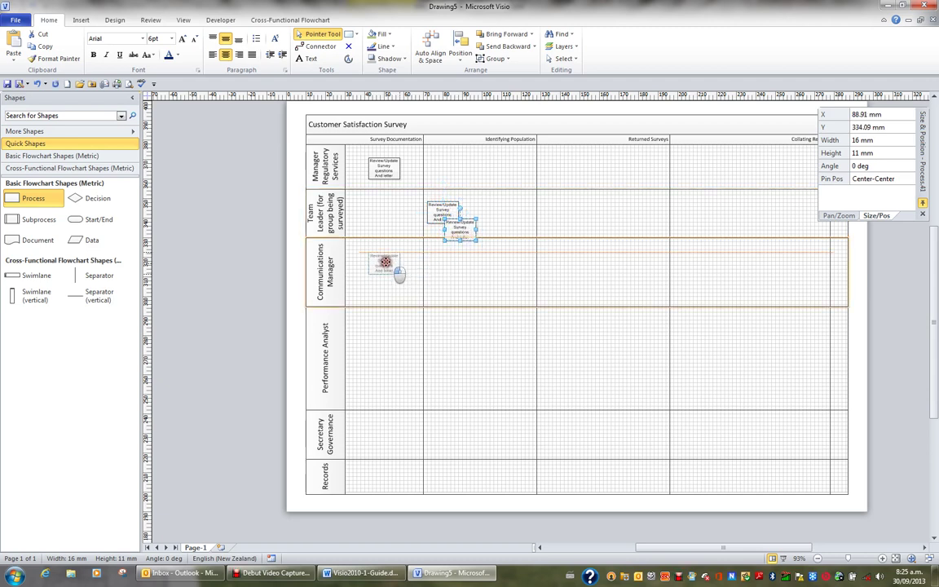
drag(385, 260, 387, 262)
Step: Place two copies of the box in the Performance Analyst lane and one in the Secretary Governance lane, all under Survey Documentation
key(ctrl+d)
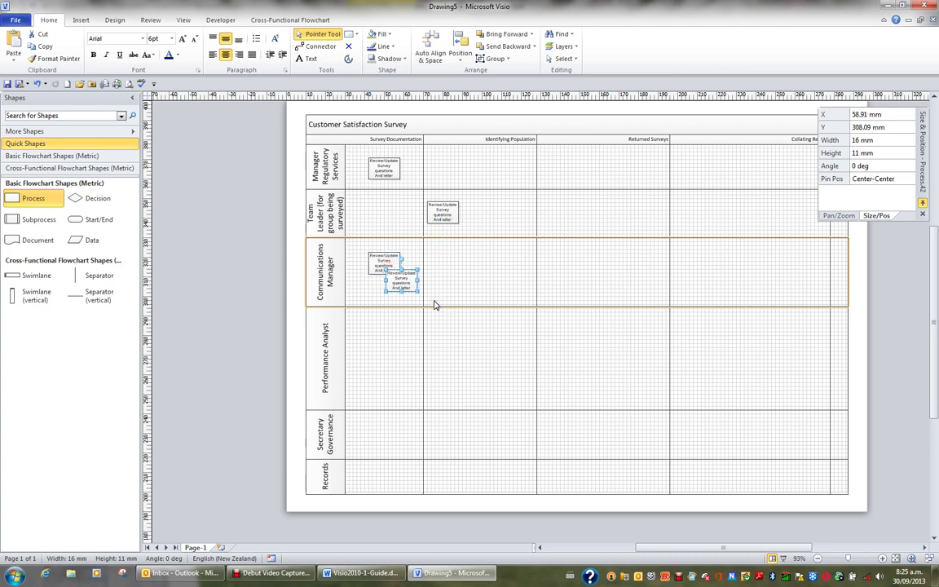
drag(397, 277, 403, 333)
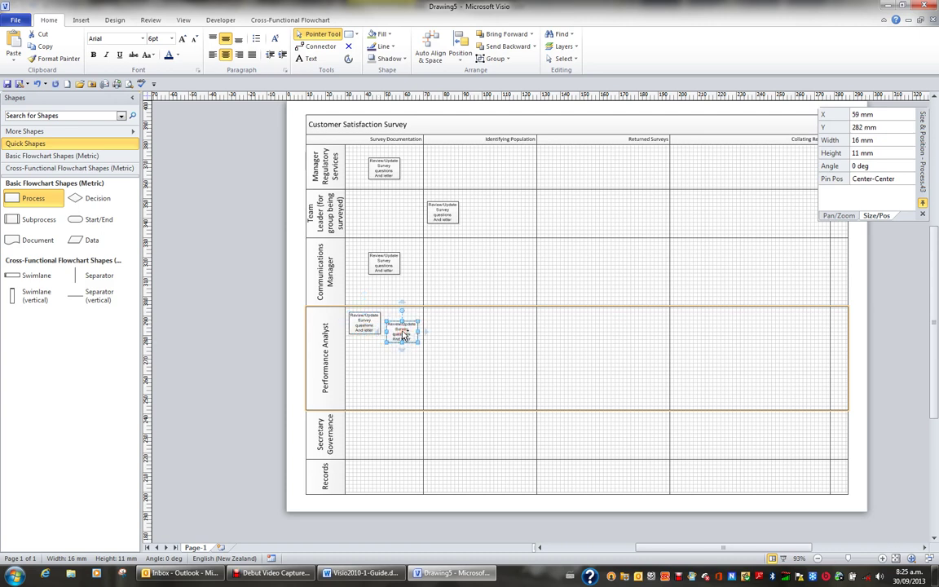
key(ctrl+d)
drag(420, 345, 385, 433)
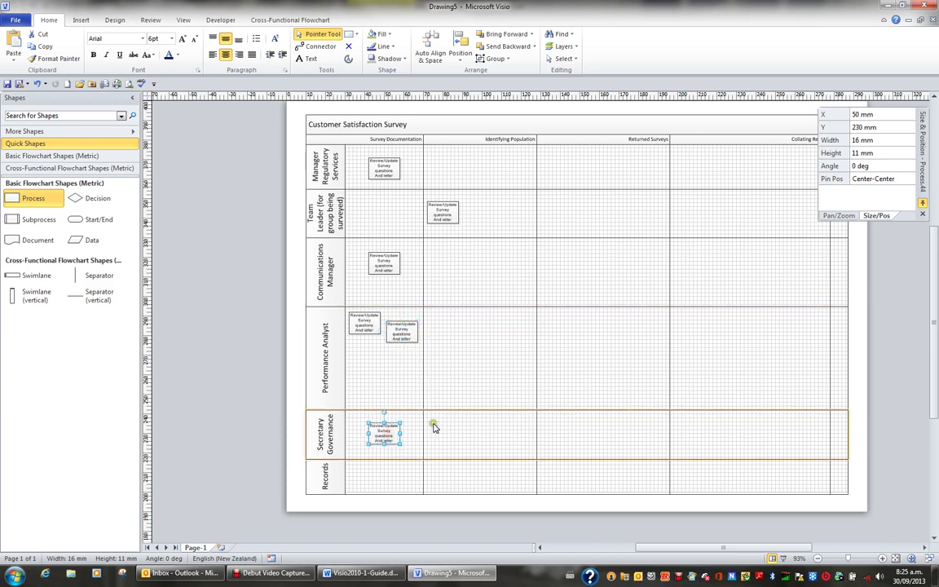
Step: Place two copies of the box in the Records lane, at X 60 mm under Survey Documentation and X 80 mm under Identifying Population
key(ctrl+d)
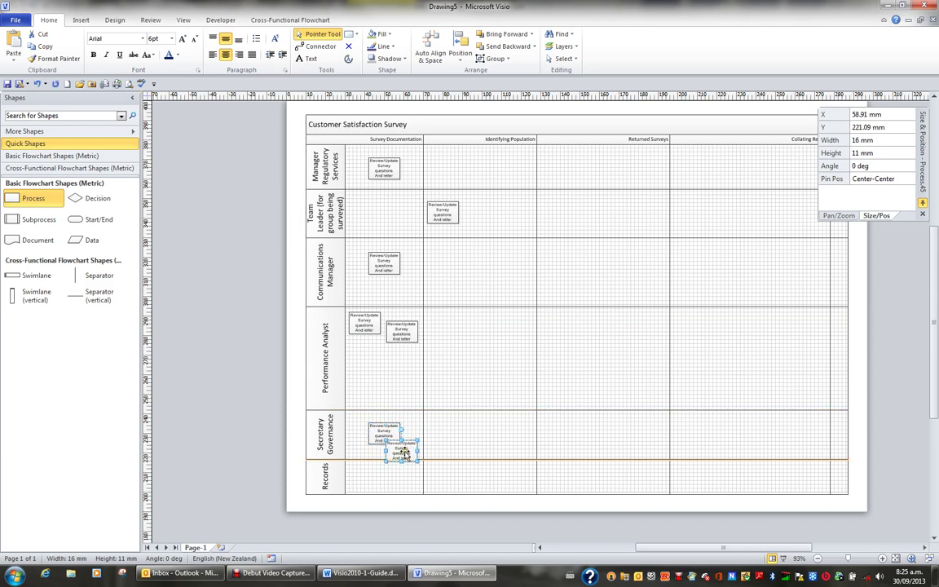
drag(405, 446, 401, 476)
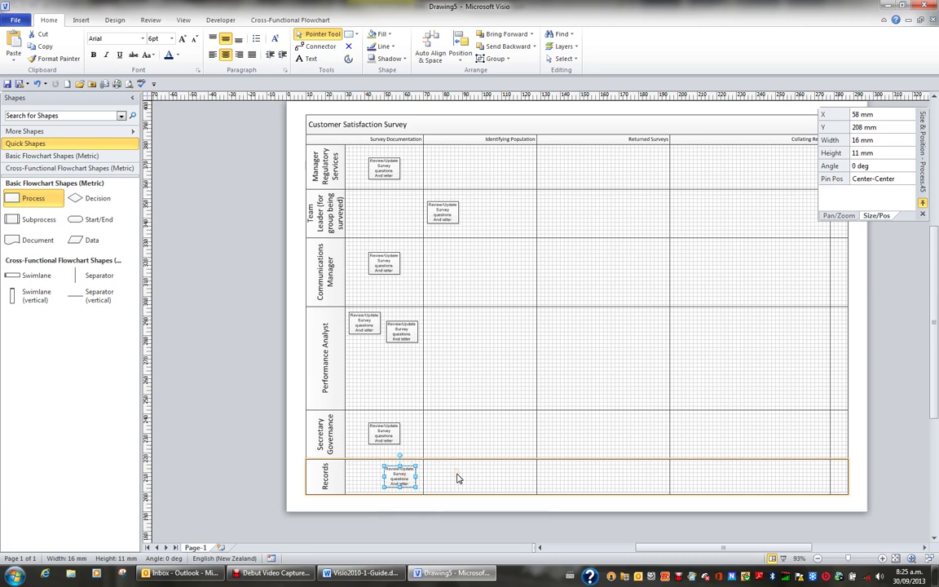
key(Right)
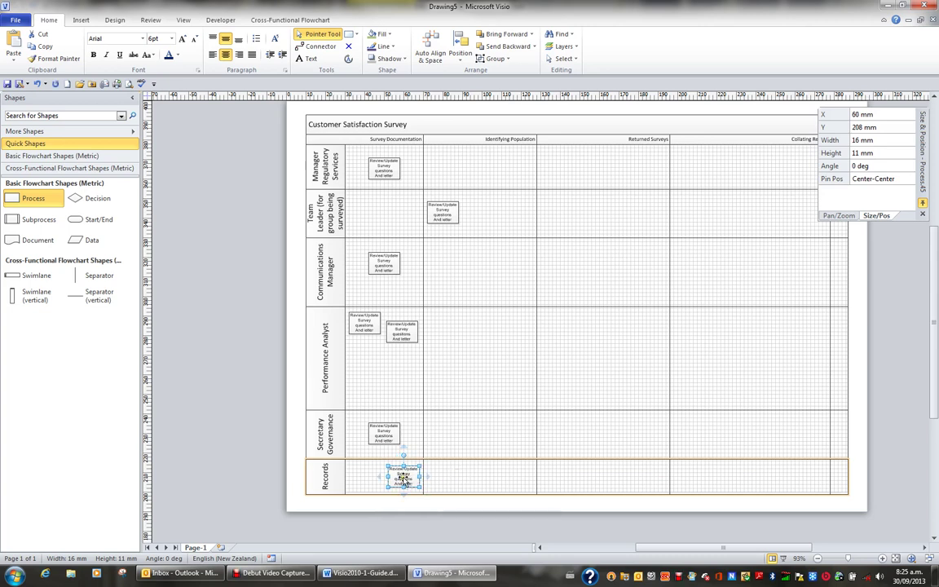
drag(403, 479, 443, 480)
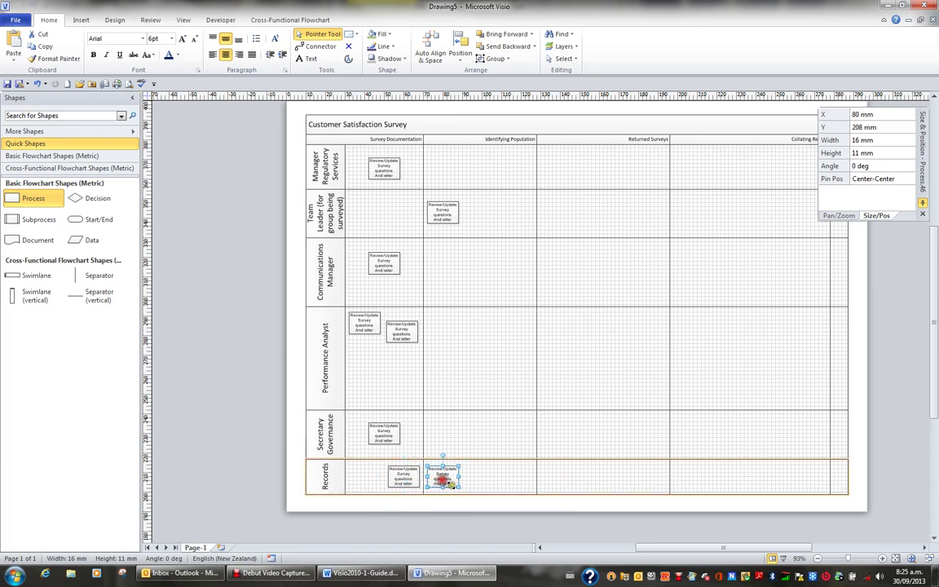
Step: Under Identifying Population, place copies of the process box in the Secretary Governance lane (X 118, Y 233.5 mm) and Performance Analyst lane (X 104, Y 286.5 mm)
key(ctrl+d)
drag(459, 486, 509, 428)
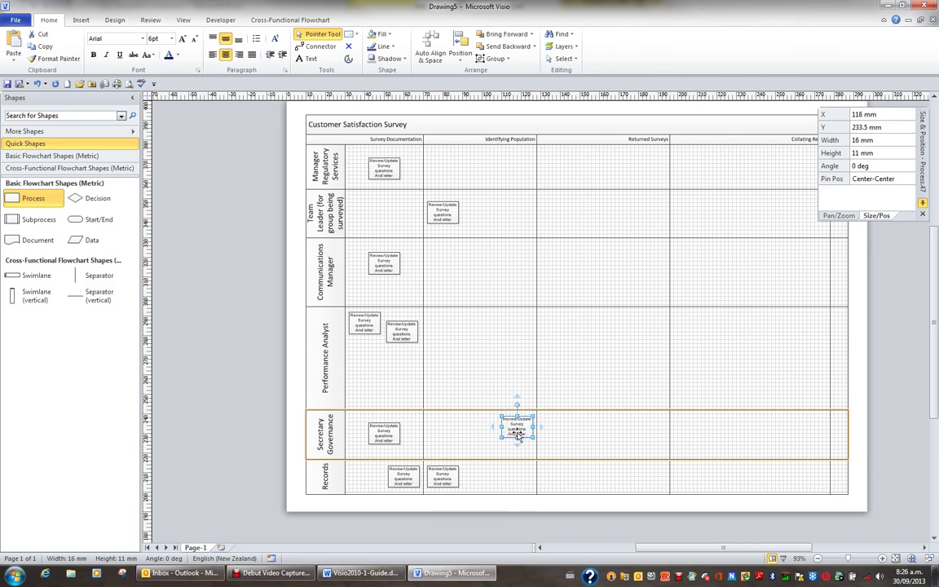
key(ctrl+d)
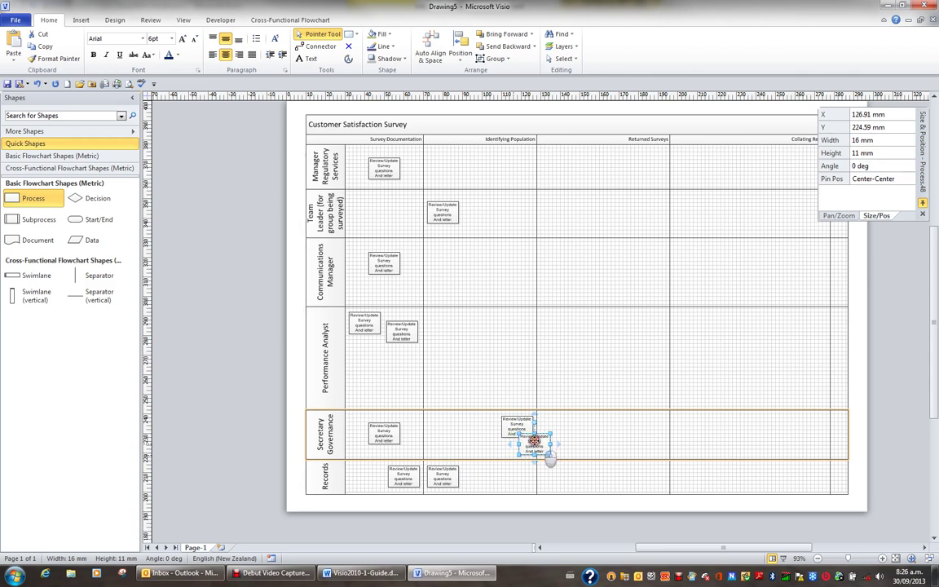
drag(535, 440, 477, 324)
key(Right)
key(Right)
key(Right)
key(Right)
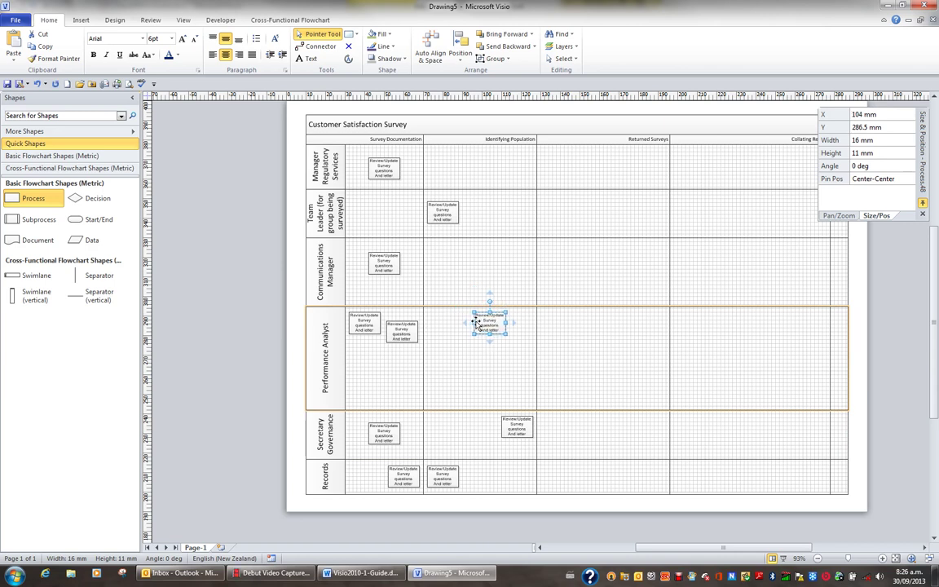
Step: Add two Performance Analyst process boxes: one at Y 272.5 mm below the last copy, one under Returned Surveys at X 148.5, Y 251.5 mm
key(ctrl+d)
drag(509, 336, 492, 348)
key(ctrl+d)
drag(507, 367, 579, 390)
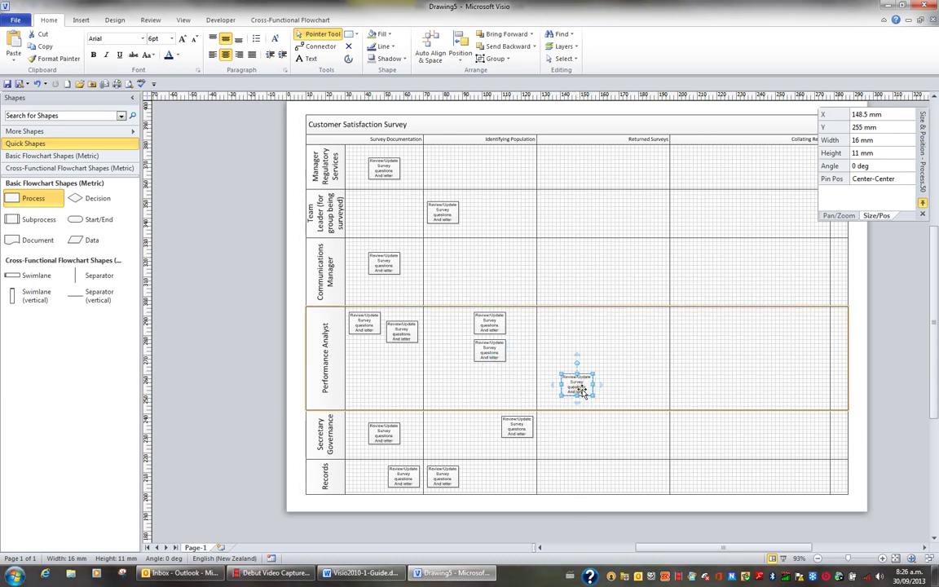
key(Down)
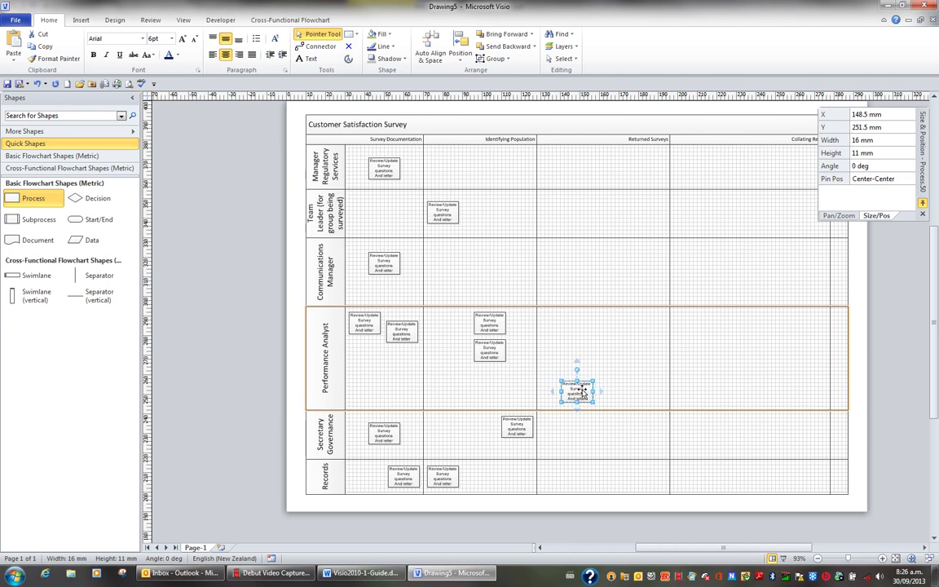
Step: In the Collating phase, place process box copies in the Performance Analyst and Secretary Governance lanes at X 212 mm, plus another Performance Analyst copy at X 266 mm
key(ctrl+d)
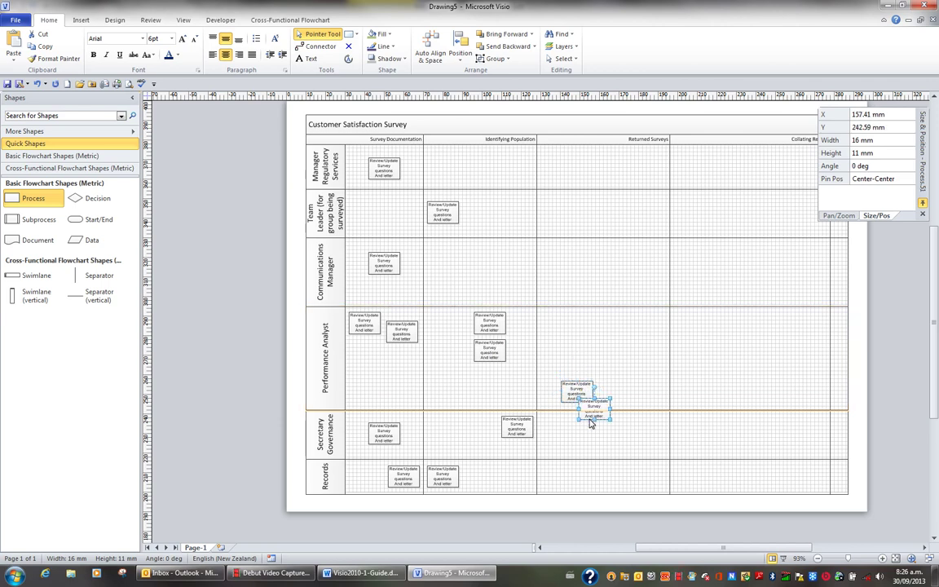
drag(593, 422, 711, 439)
key(ctrl+d)
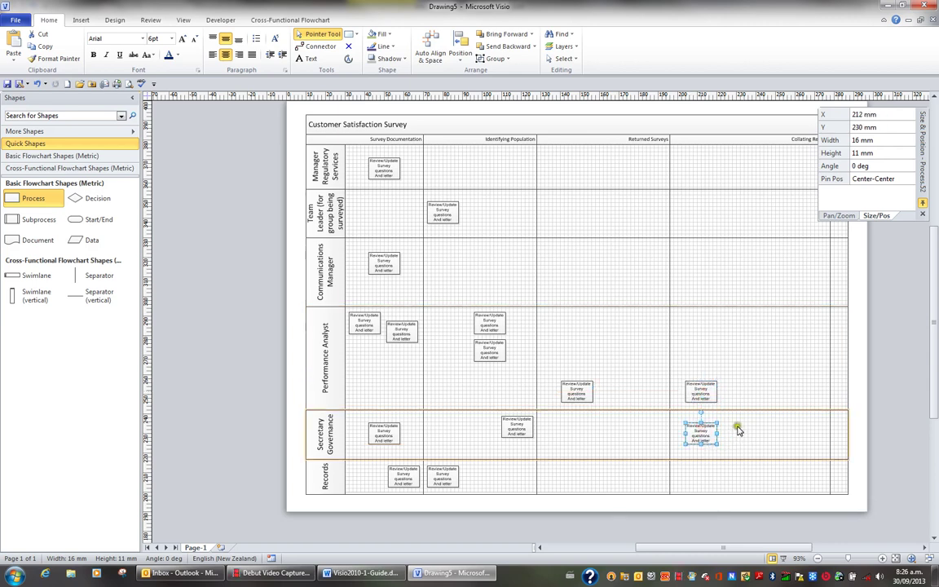
key(ctrl+d)
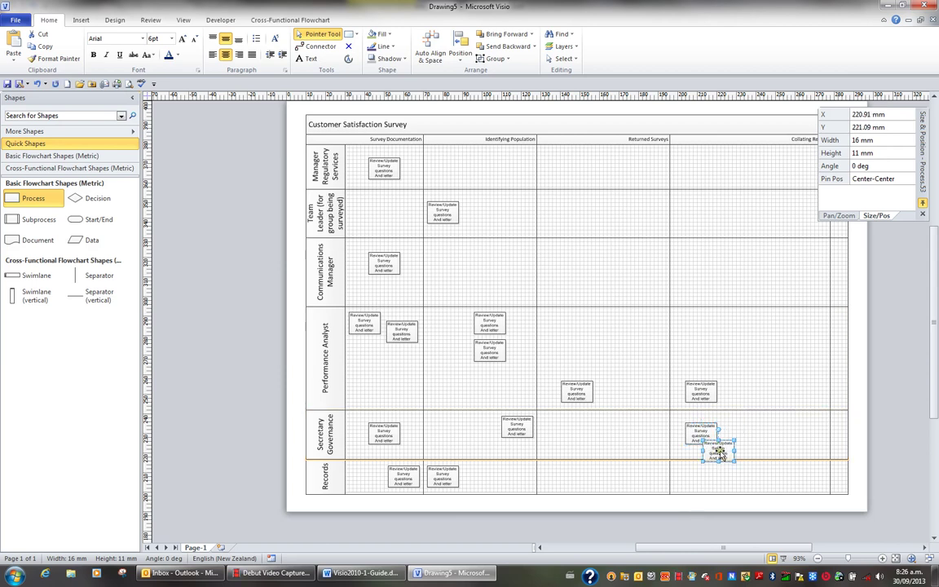
drag(719, 451, 809, 347)
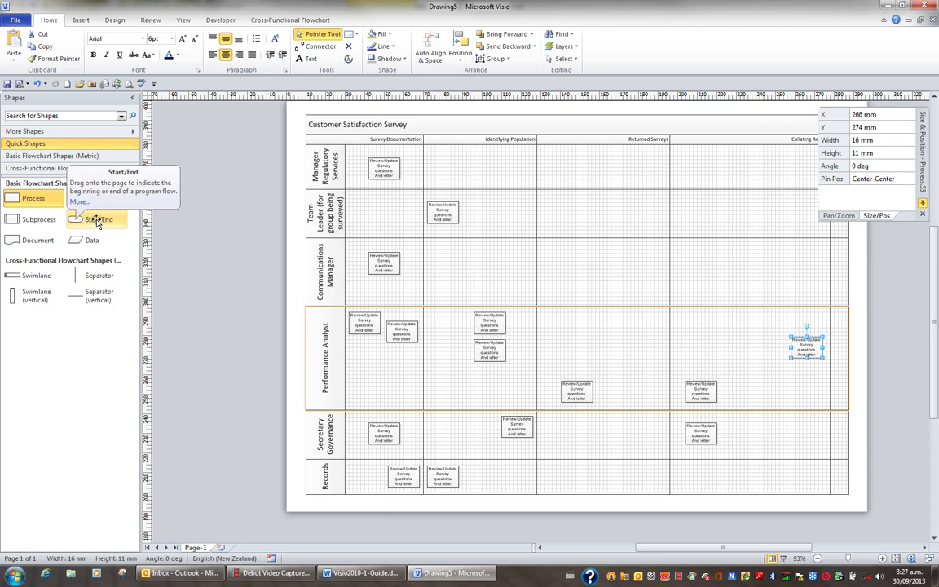
Step: Add a Start/End shape to the Performance Analyst lane under Identifying Population and set its width to 16 mm
drag(97, 222, 438, 333)
drag(439, 333, 447, 342)
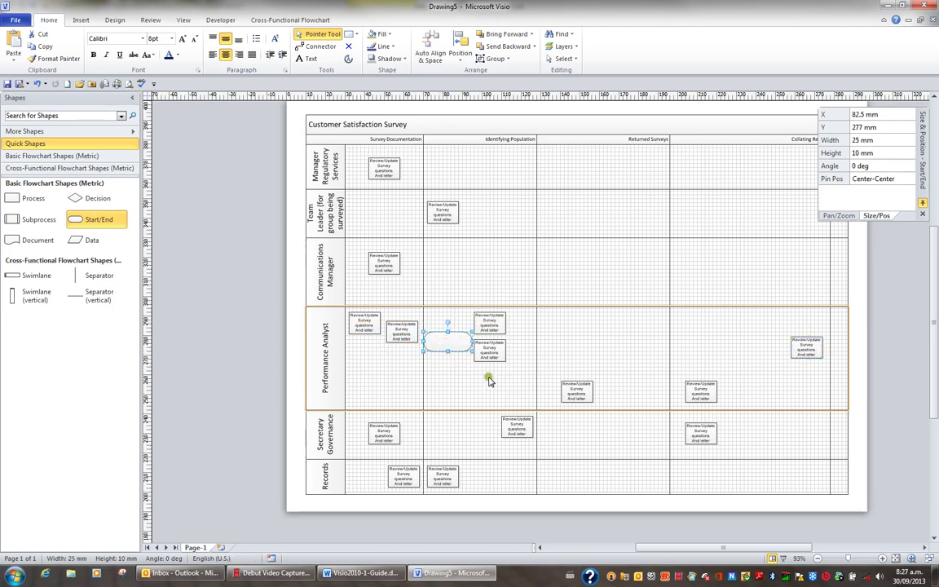
click(866, 141)
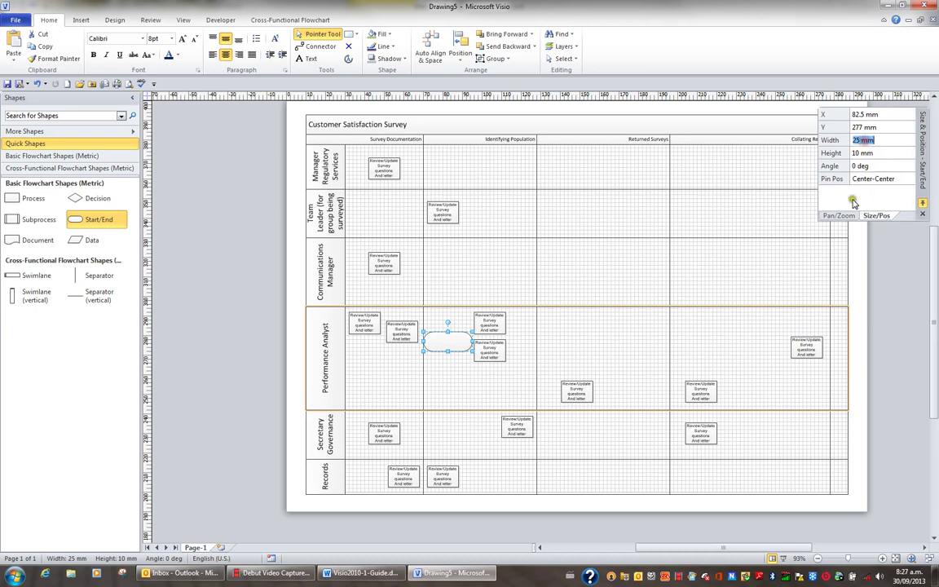
text(16)
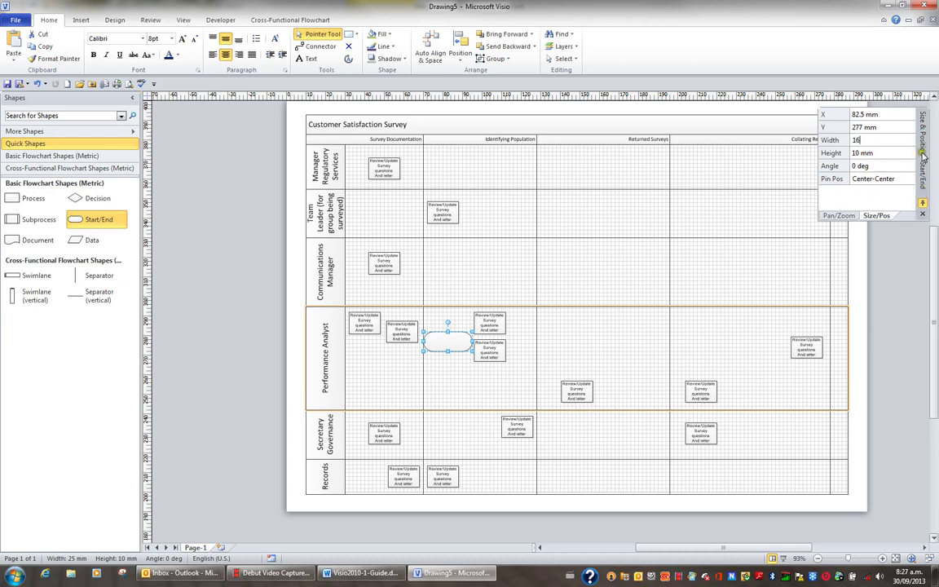
click(864, 154)
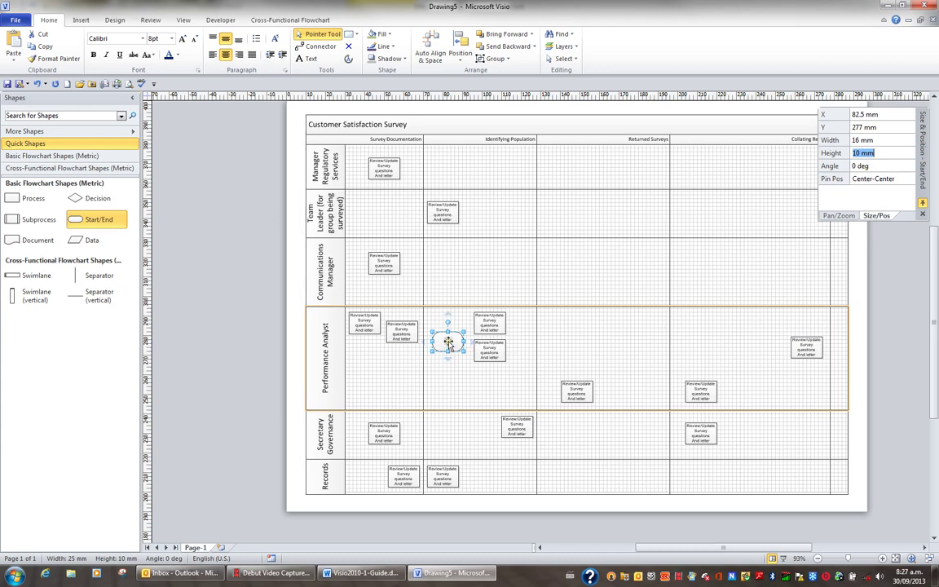
click(656, 352)
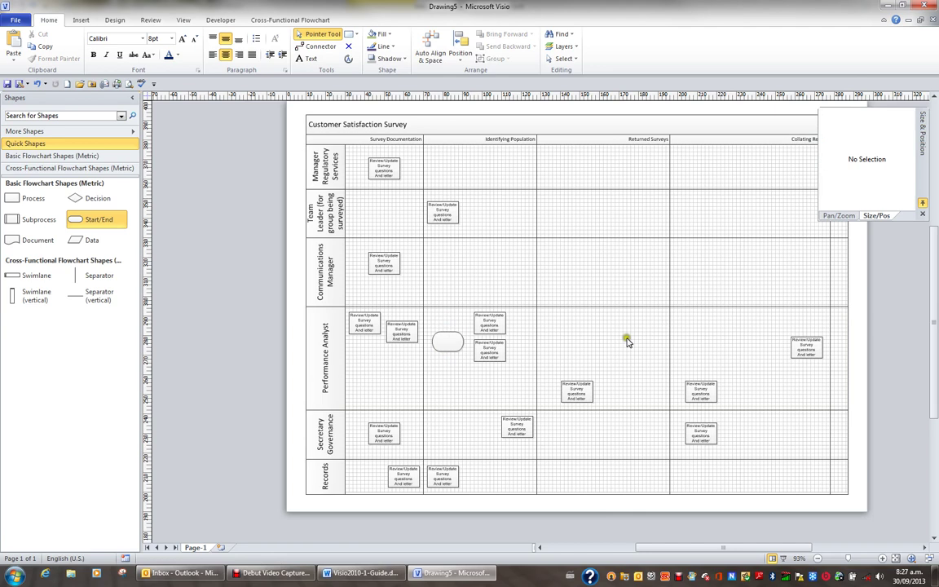
Step: Nudge the Start/End shape up and left to X 80 mm, Y 280 mm
click(447, 341)
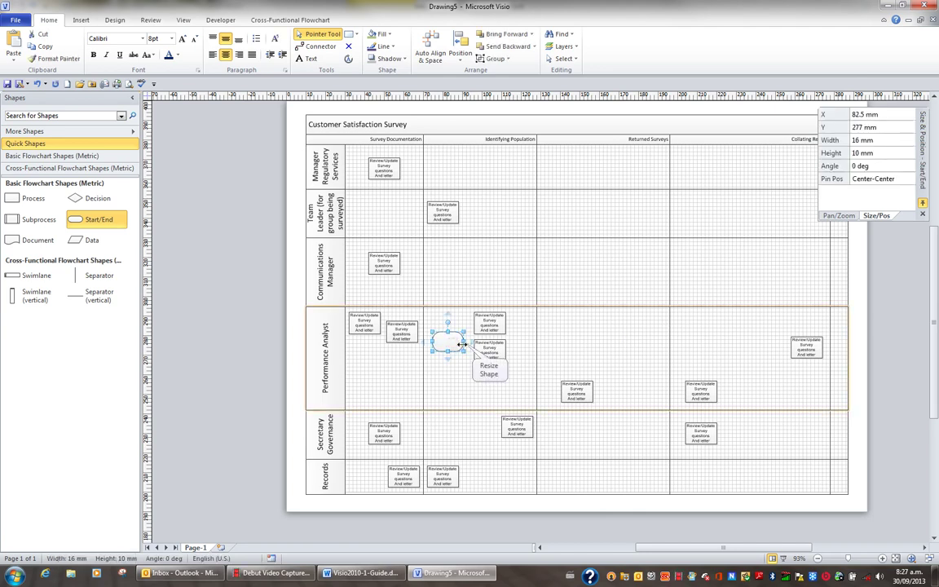
key(Up)
key(Up)
key(Up)
key(Left)
key(Left)
key(Left)
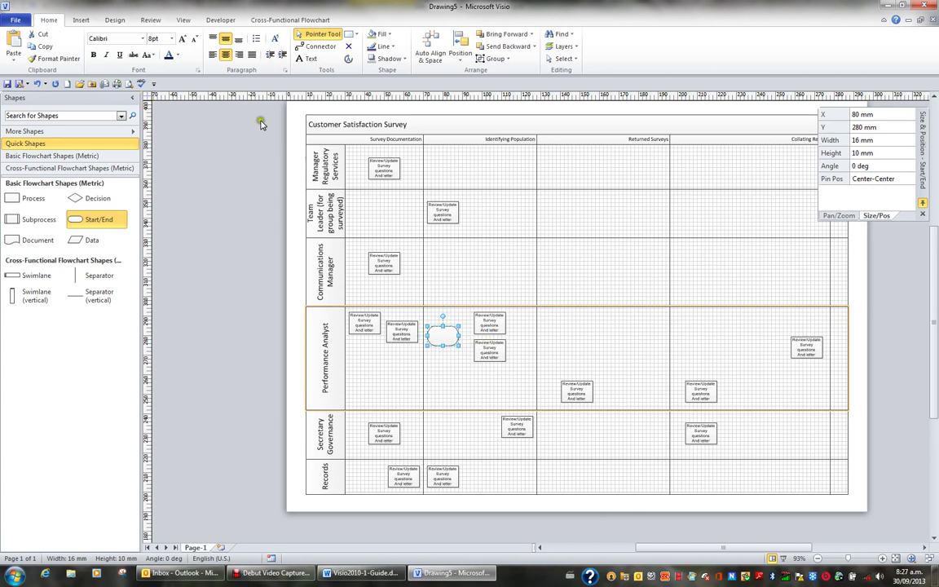
Step: Set the Start/End shape's text to Arial at 6 pt
click(143, 40)
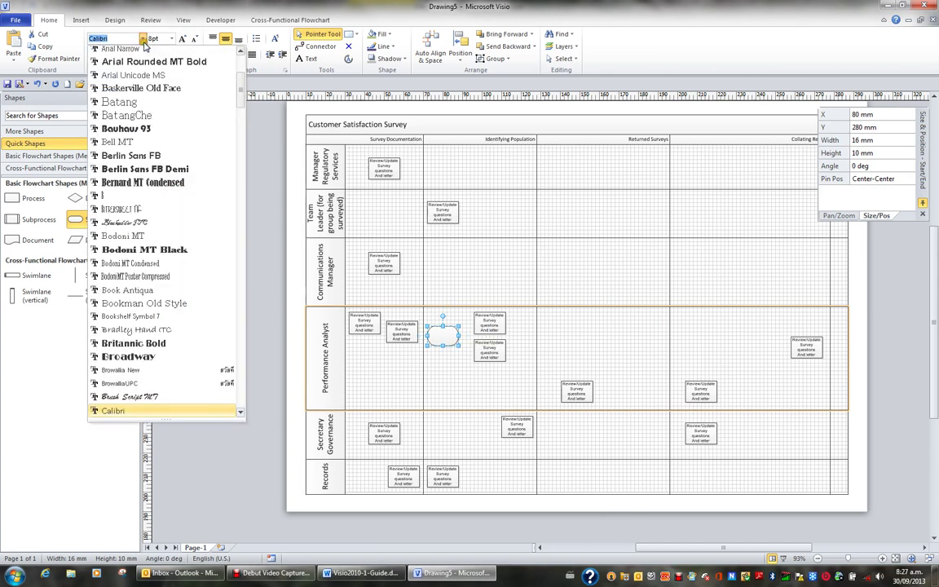
scroll(231, 58, up, 2)
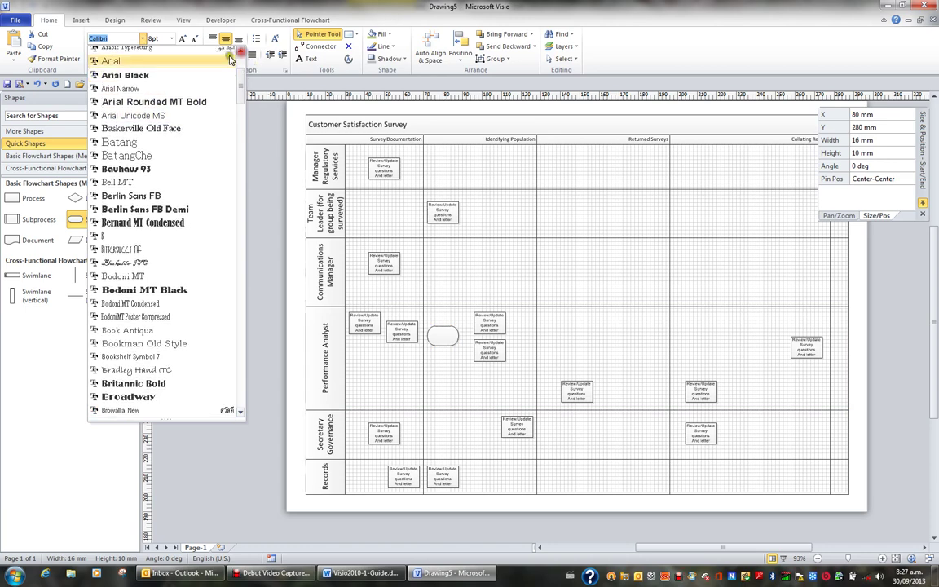
click(137, 61)
click(171, 38)
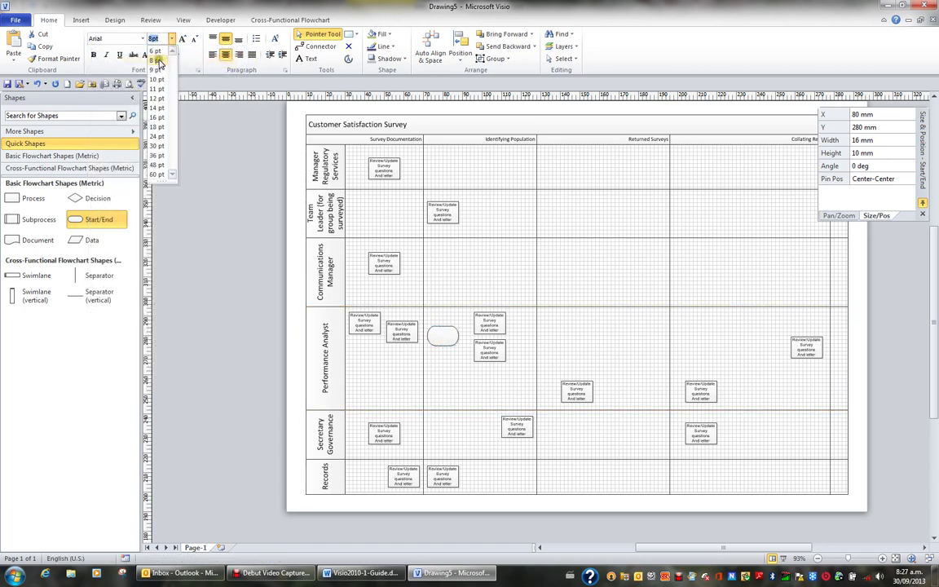
click(156, 50)
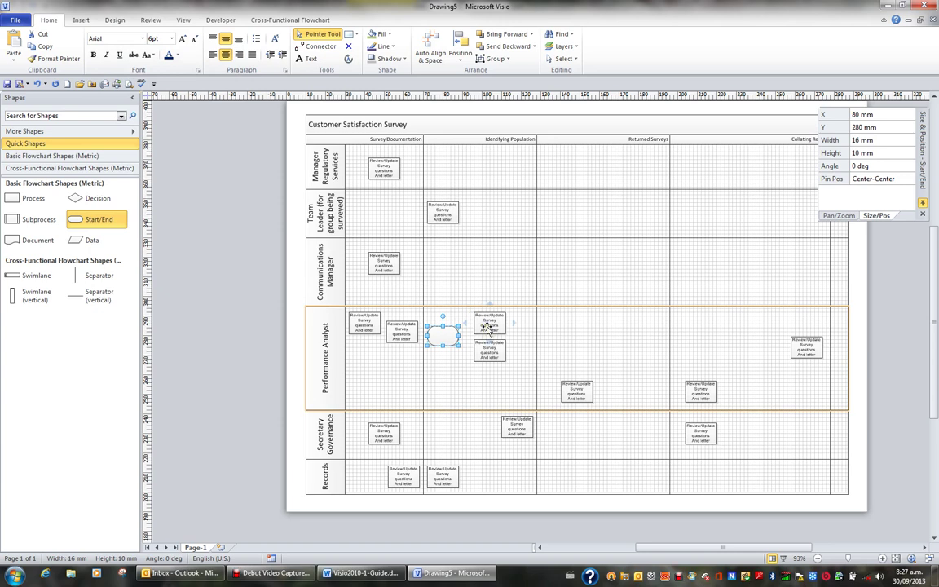
Step: Label the Start/End shape "Identify data required for Survey"
text(Identify data)
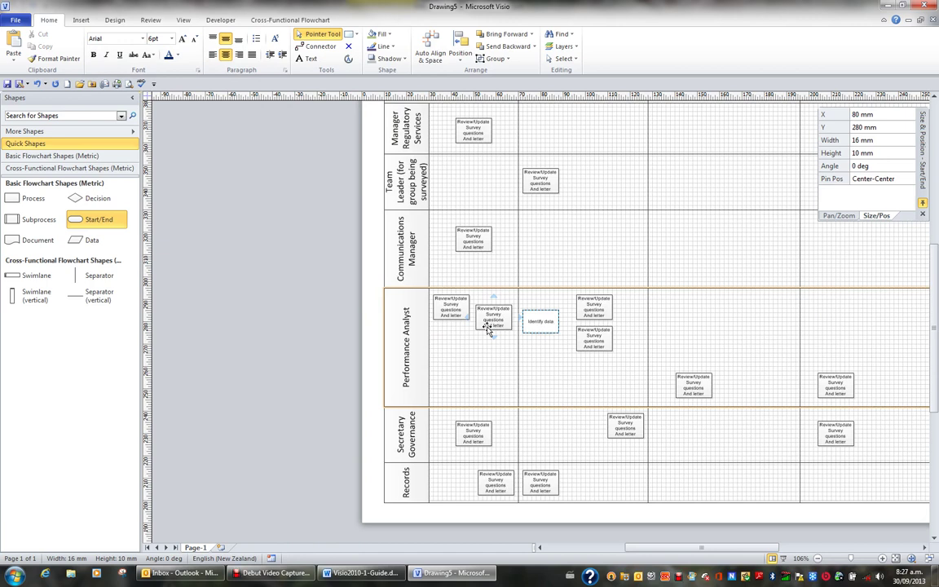
text(request)
text( for Survey)
click(550, 375)
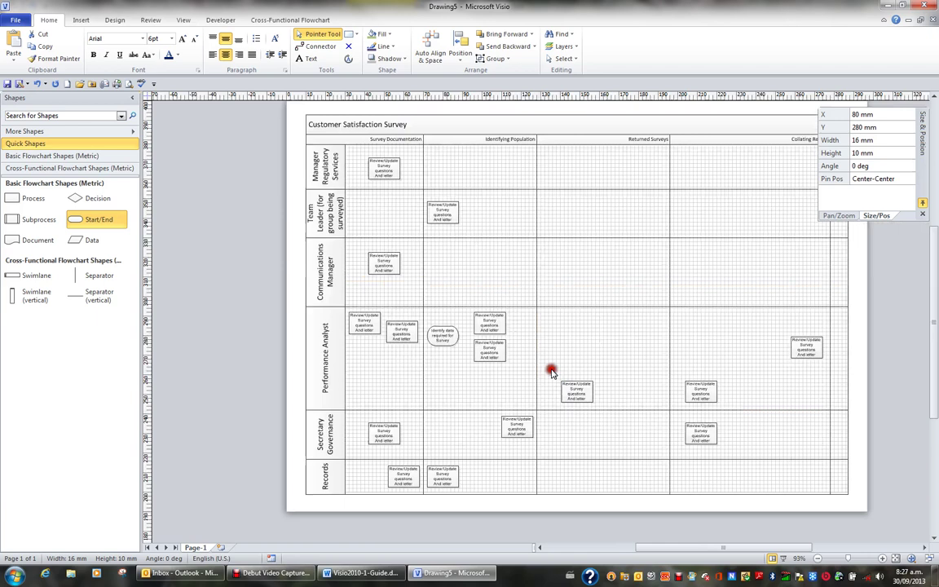
Step: Copy the labelled Start/End shape into the Records lane under Identifying Population (X 116 mm) and the Performance Analyst lane under Survey Documentation (X 40, Y 265.5 mm)
click(444, 340)
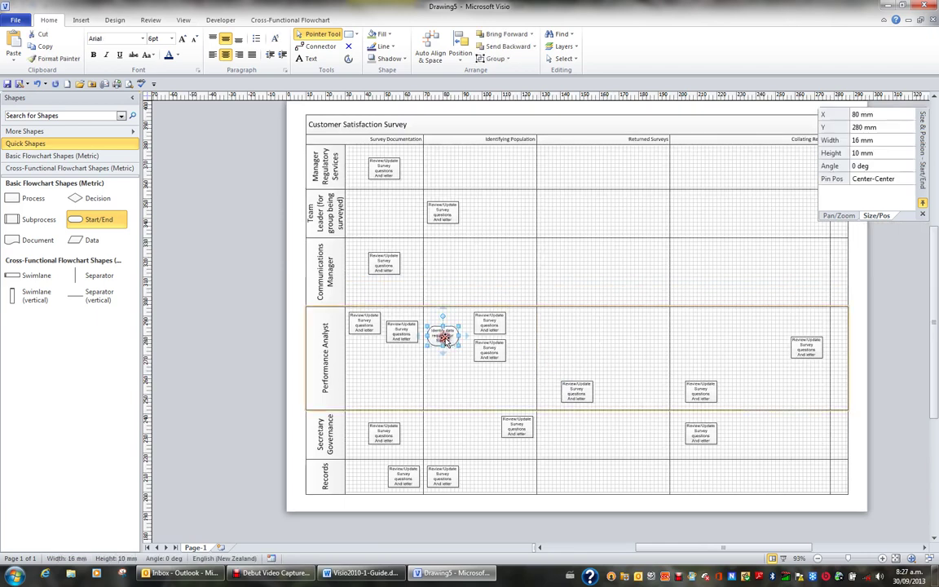
drag(444, 341, 513, 479)
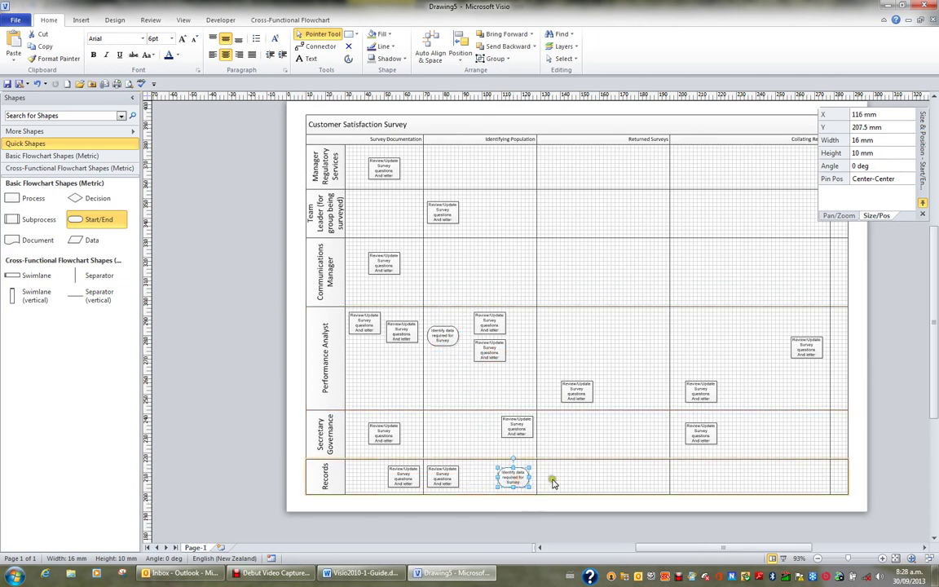
key(ctrl+d)
drag(532, 495, 362, 364)
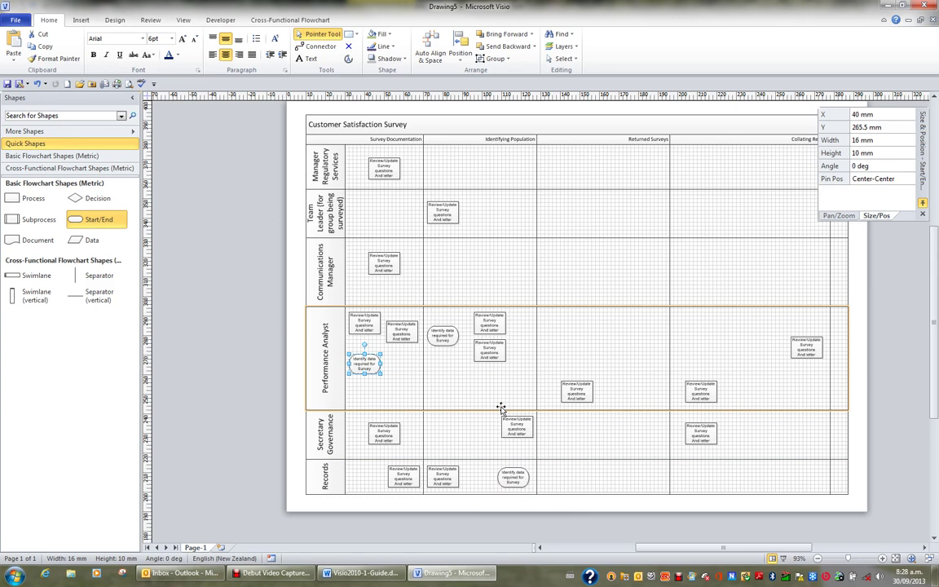
Step: Place two stacked copies of the Start/End shape in the Performance Analyst lane under Returned Surveys, at X 184 mm
key(ctrl+d)
drag(388, 381, 651, 355)
key(ctrl+d)
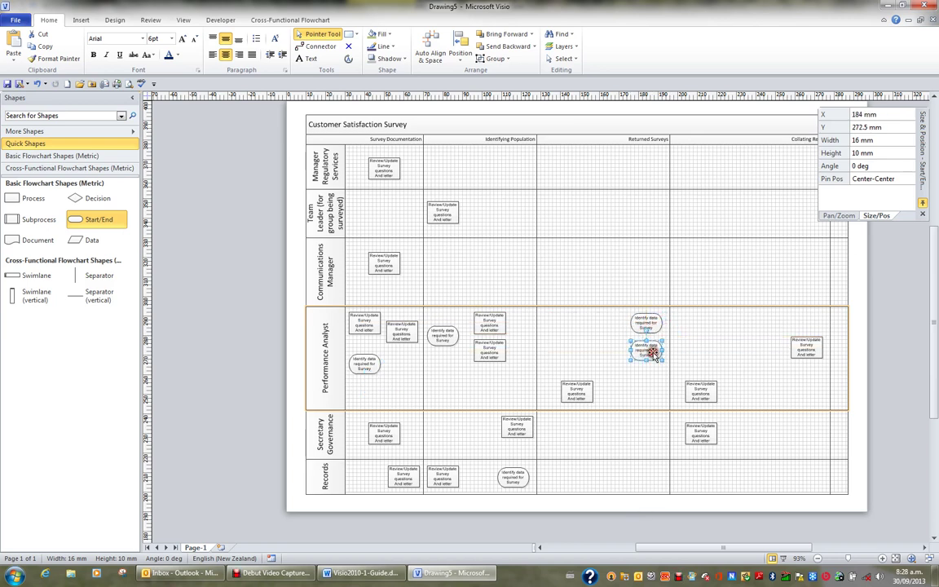
Step: In the Collating phase, place Start/End copies in the Performance Analyst lane (X 212, Y 286.5 mm) and Manager Regulatory Services lane (X 264 mm)
key(ctrl+d)
drag(669, 364, 708, 322)
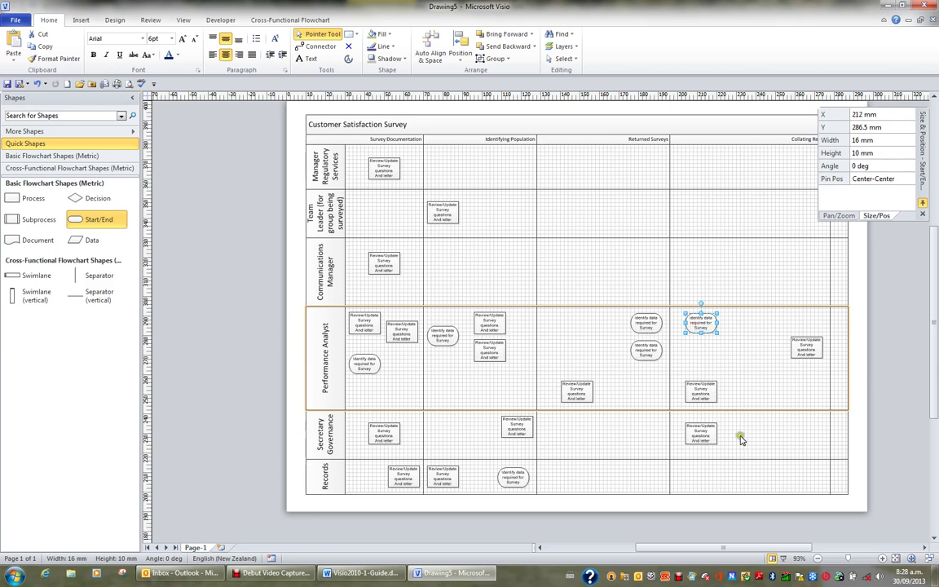
key(ctrl+d)
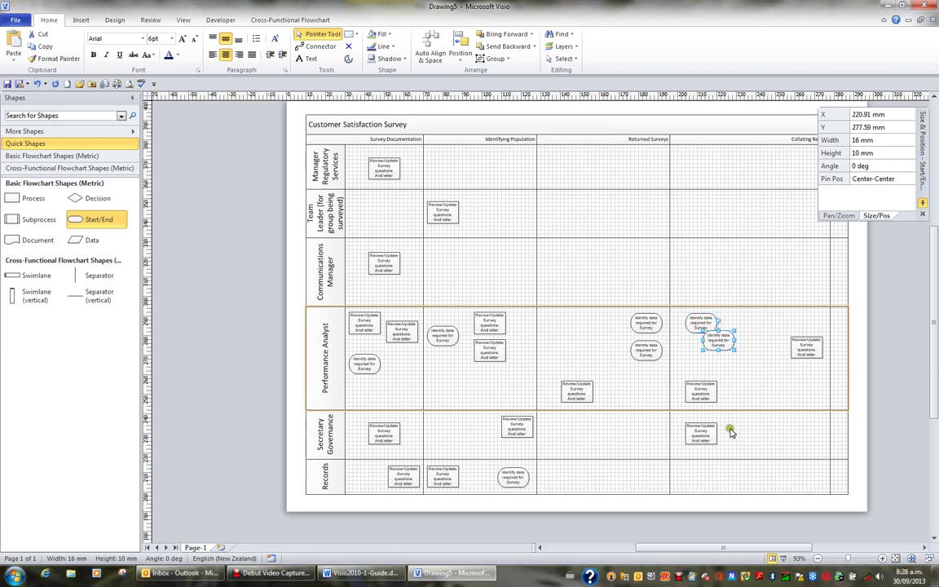
drag(721, 340, 806, 167)
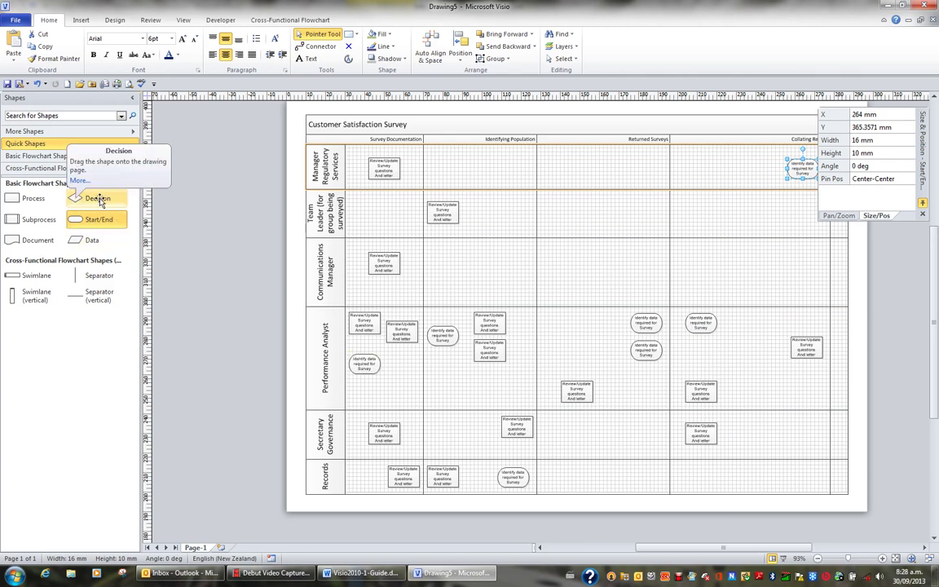
Step: Add a Decision shape to the Performance Analyst lane beside the stacked Identifying Population boxes and set its width to 16 mm
drag(100, 201, 527, 346)
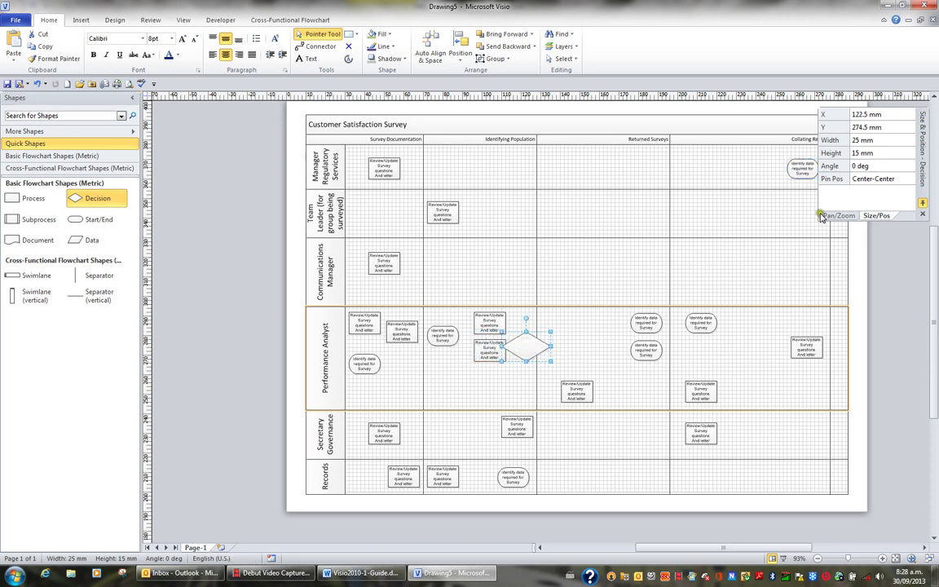
click(863, 140)
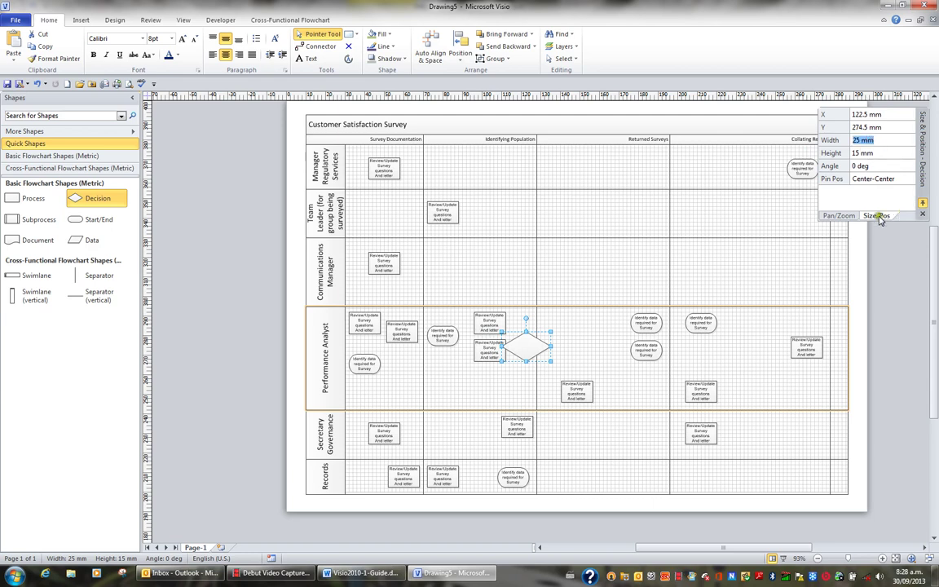
text(16)
key(Return)
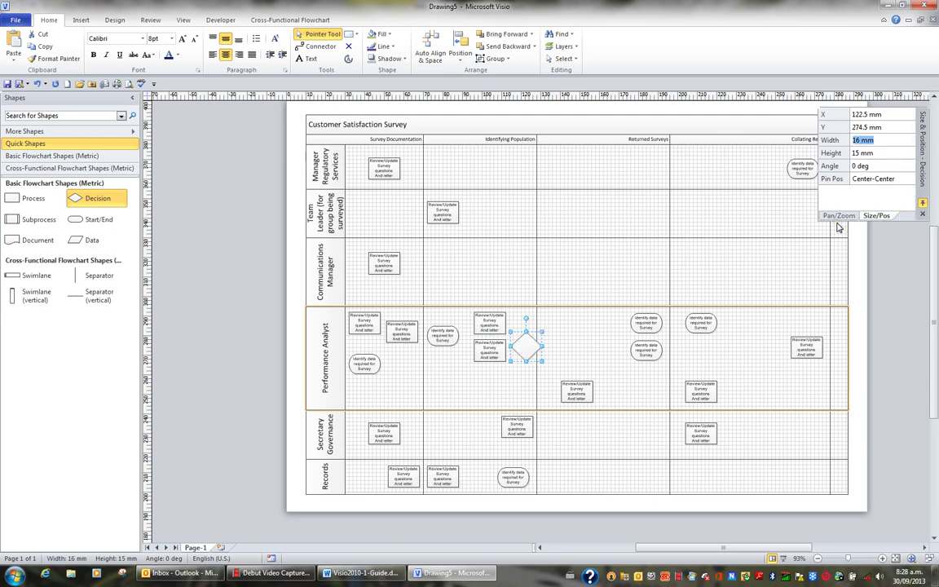
Step: Move the two stacked Performance Analyst process boxes under Identifying Population left together to X 100 mm, away from the Decision shape
click(489, 353)
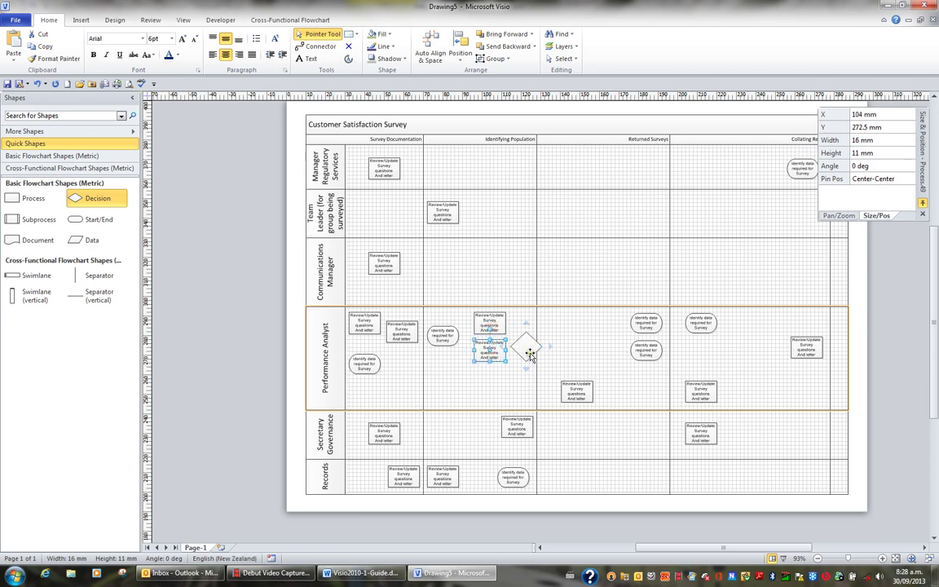
shift+click(479, 319)
key(Left)
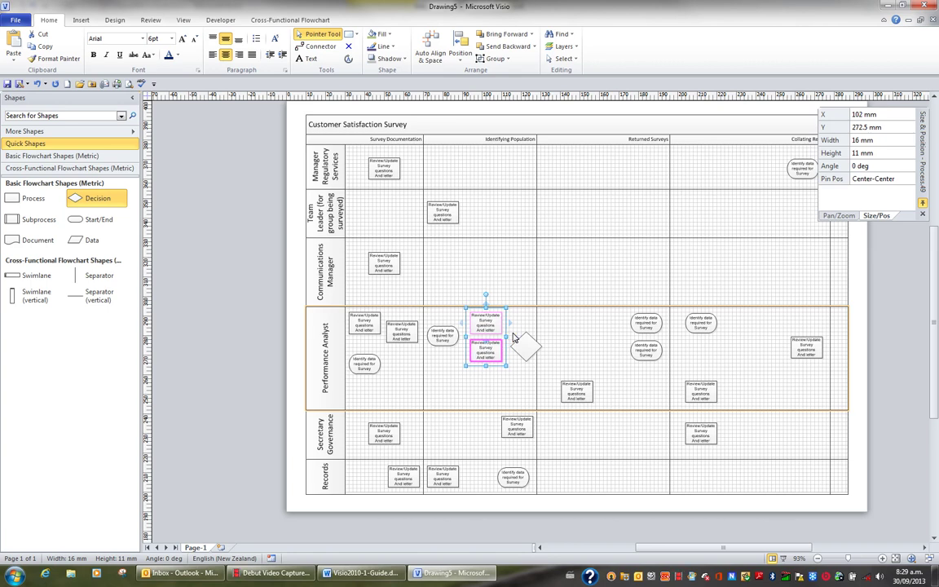
key(Left)
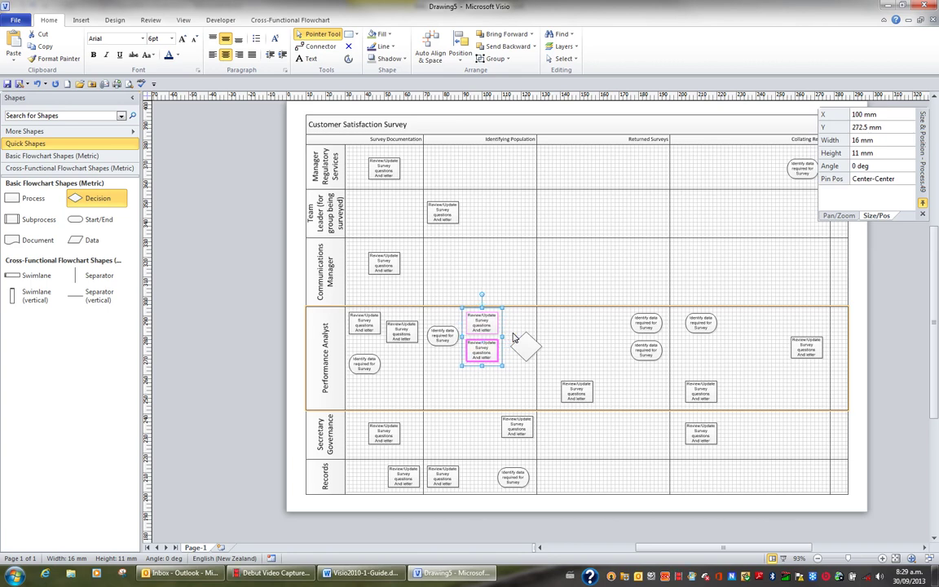
Step: Move the Decision shape in the Performance Analyst lane under Identifying Population to X 118 mm, Y 269.5 mm
click(525, 349)
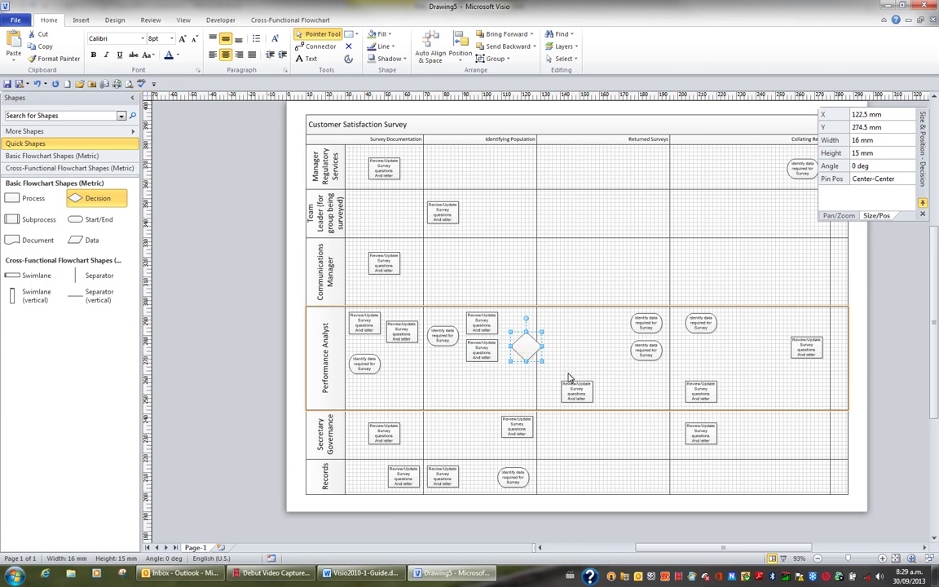
key(Left)
key(Left)
key(Left)
key(Down)
key(Down)
key(Down)
key(Down)
key(Down)
Step: Set the Identifying Population Decision shape's text to Arial, 6 pt
click(143, 38)
scroll(220, 61, up, 3)
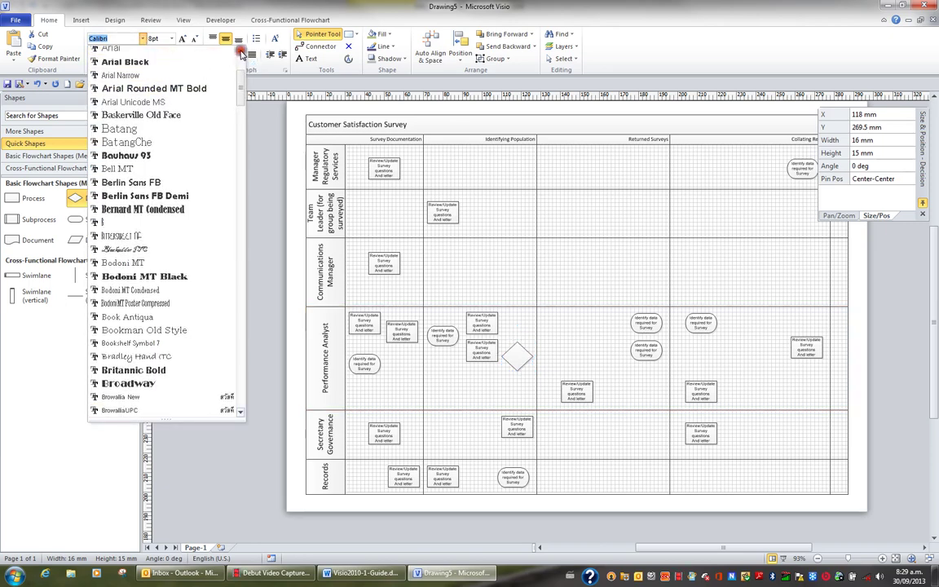
click(183, 61)
click(171, 38)
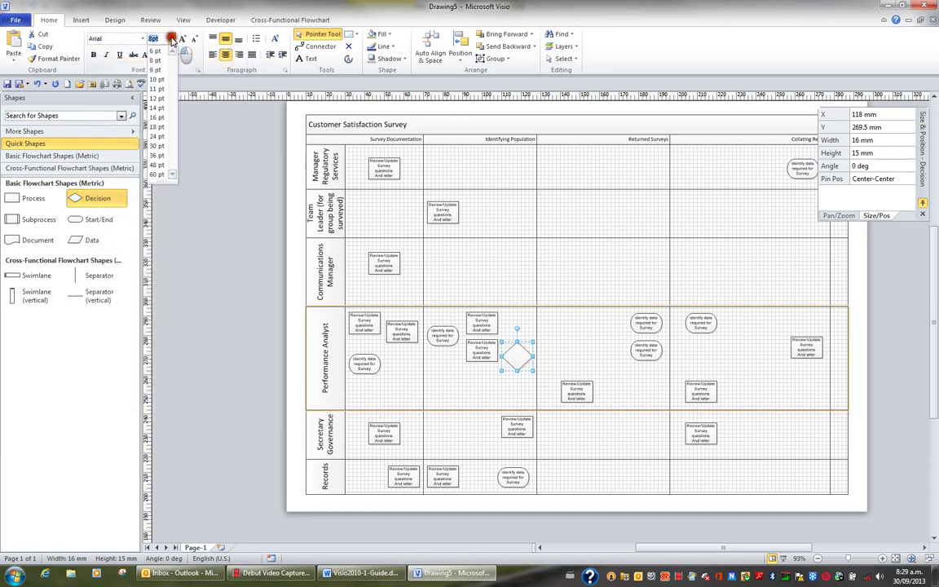
click(160, 51)
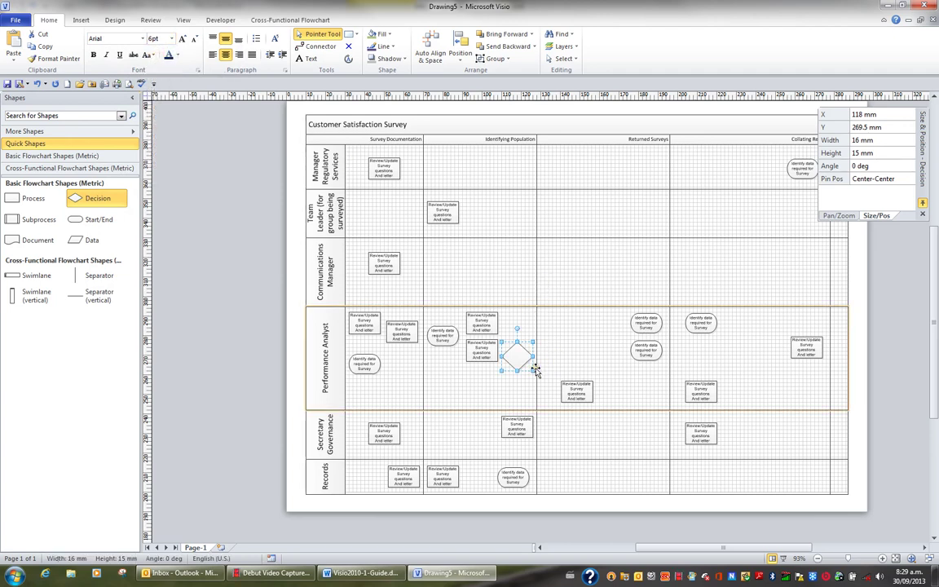
Step: Place Decision copies under Returned Surveys (X 148.5, Y 284 and 265.5 mm) and in the Secretary Governance lane's Collating phase (X 266, Y 229.5 mm)
drag(536, 370, 576, 326)
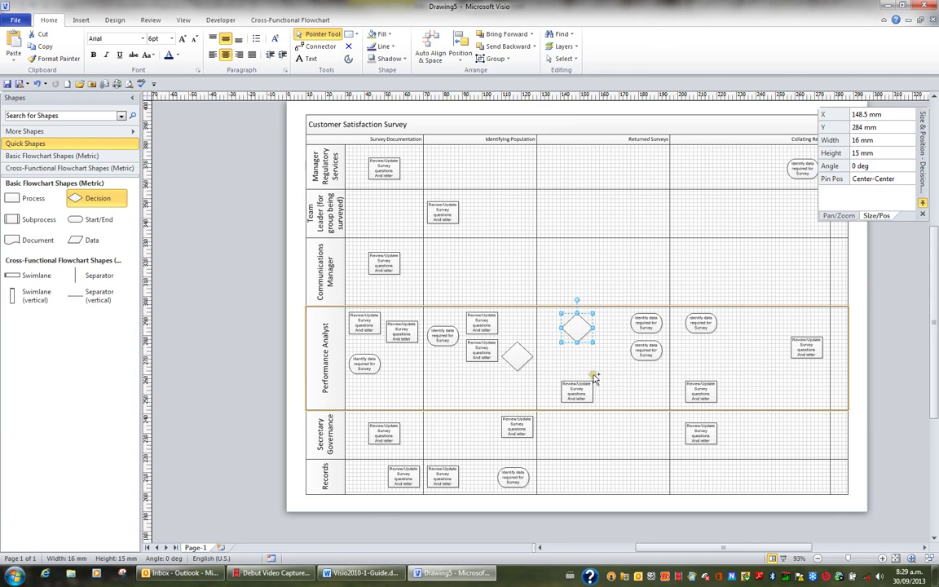
key(ctrl+d)
drag(590, 347, 577, 362)
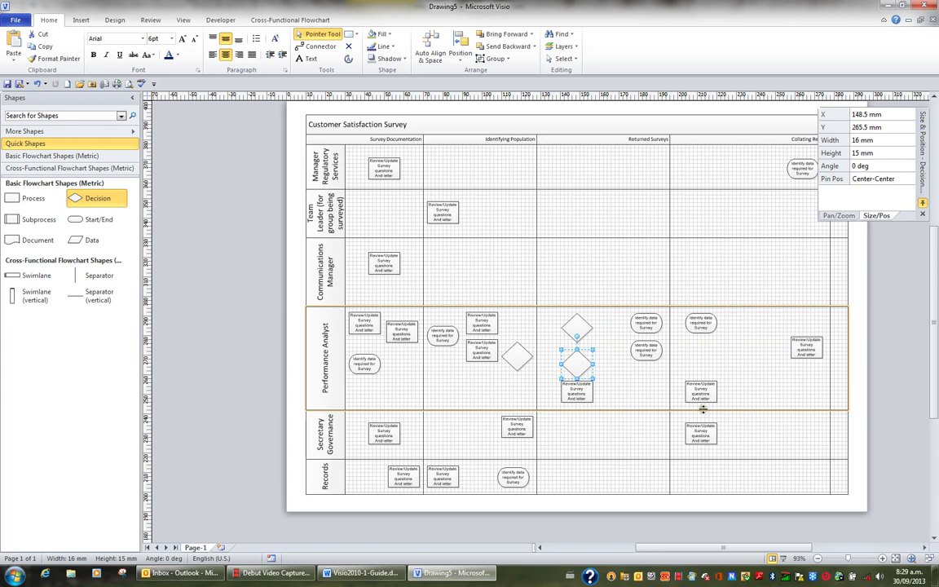
key(ctrl+d)
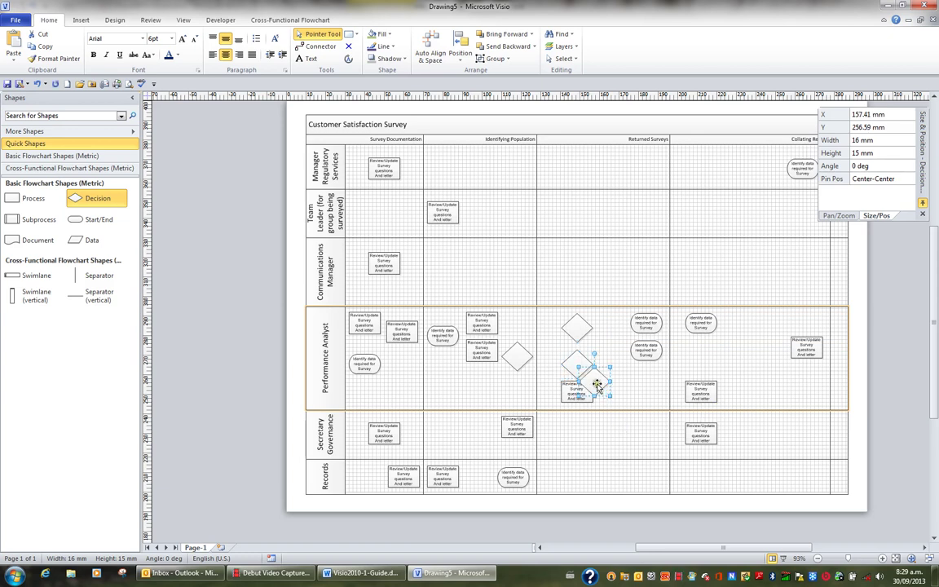
drag(598, 382, 808, 435)
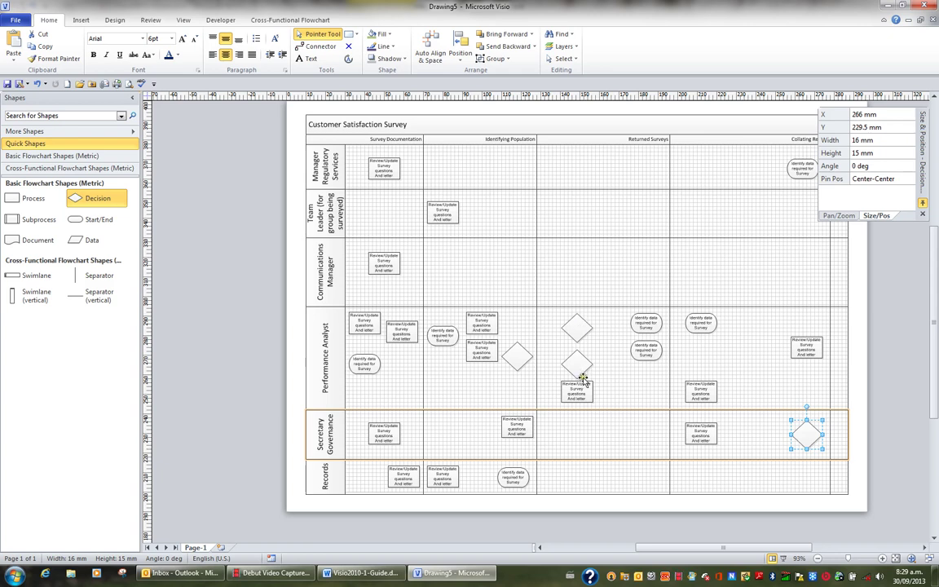
Step: Resize the three copied Decision shapes under Returned Surveys and Collating together to 18 mm wide and 10 mm high
click(575, 327)
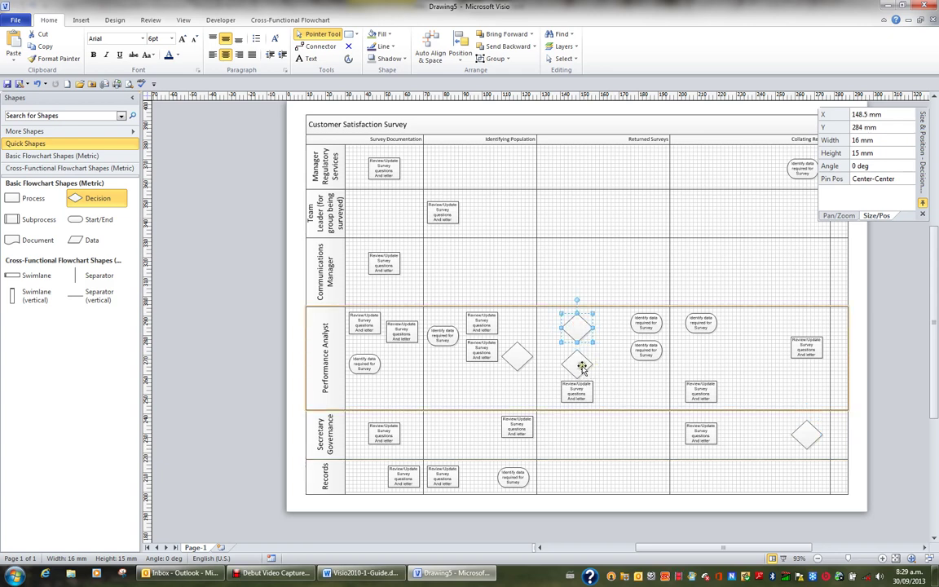
shift+click(576, 363)
shift+click(806, 435)
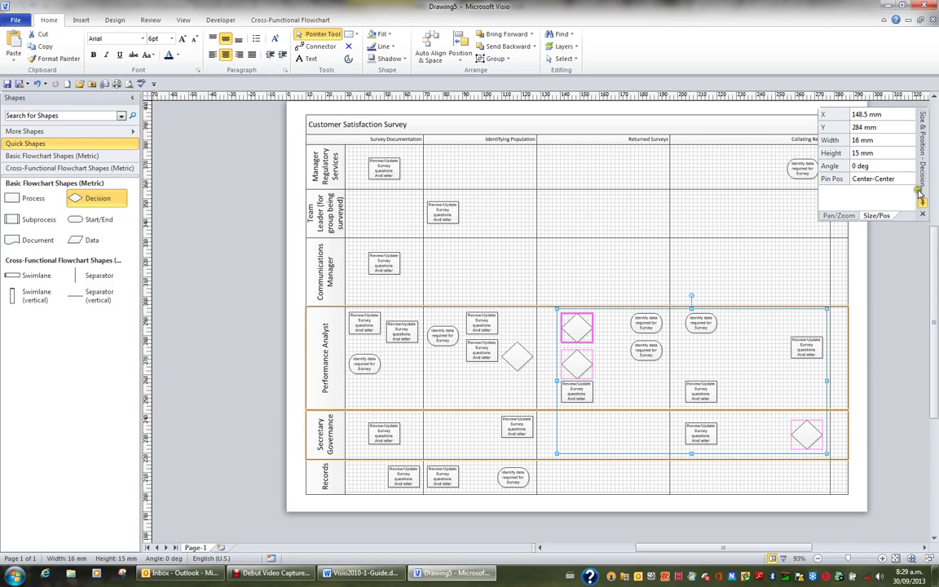
click(865, 141)
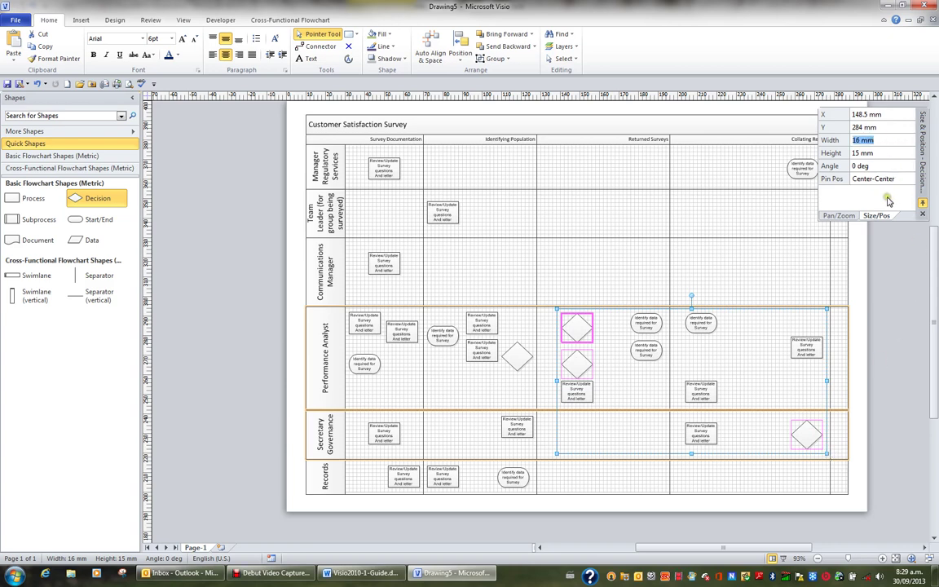
text(18)
key(Tab)
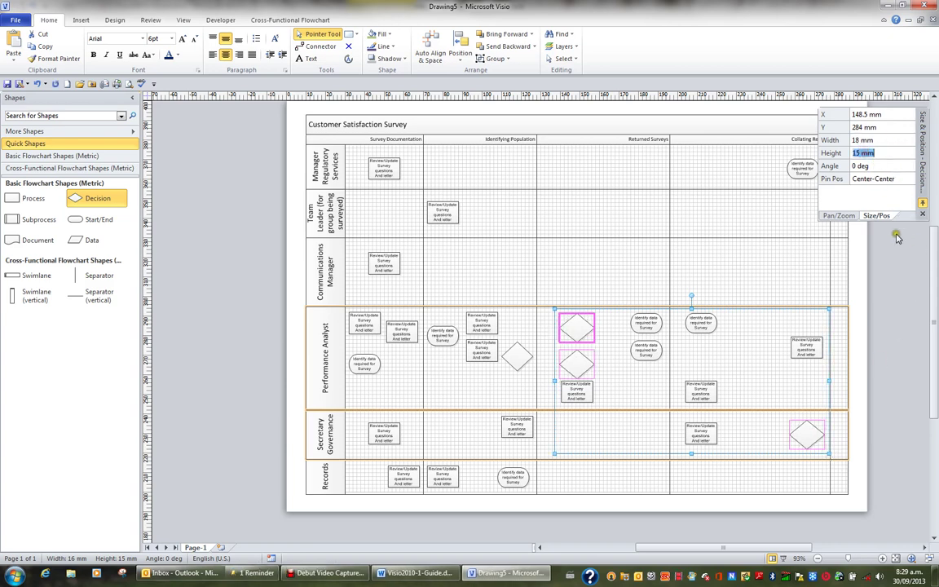
text(10)
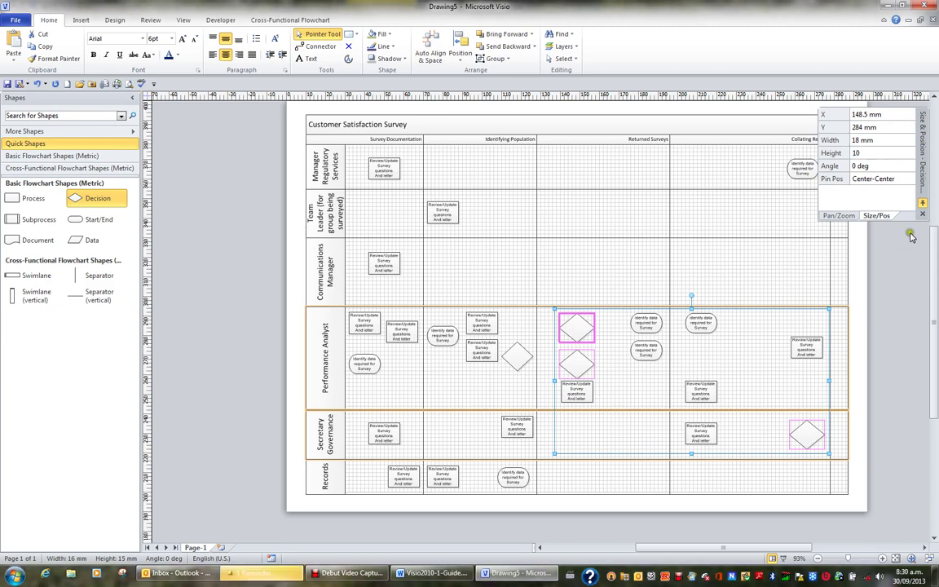
key(Return)
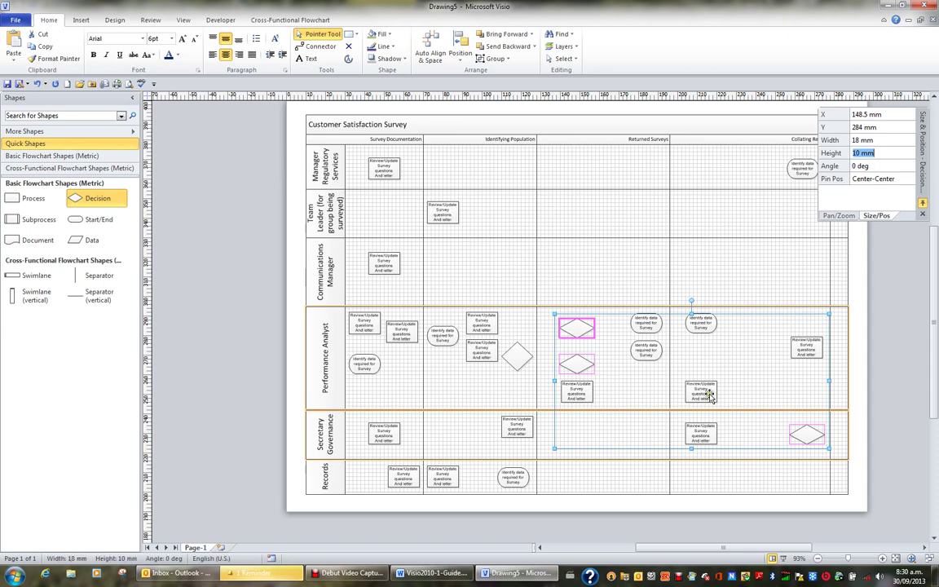
click(755, 364)
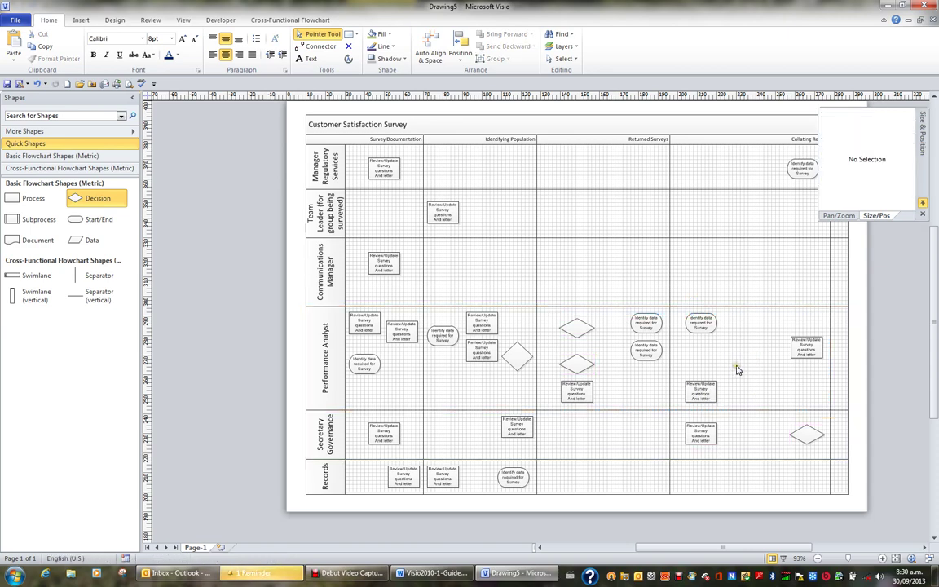
Step: Label the upper Decision shape under Returned Surveys "Completed"
click(577, 327)
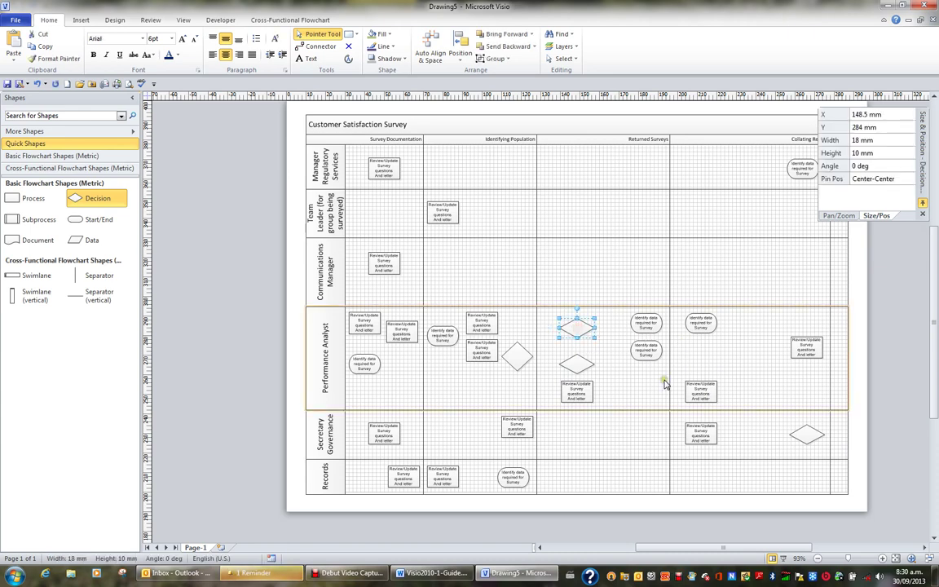
text(Complete)
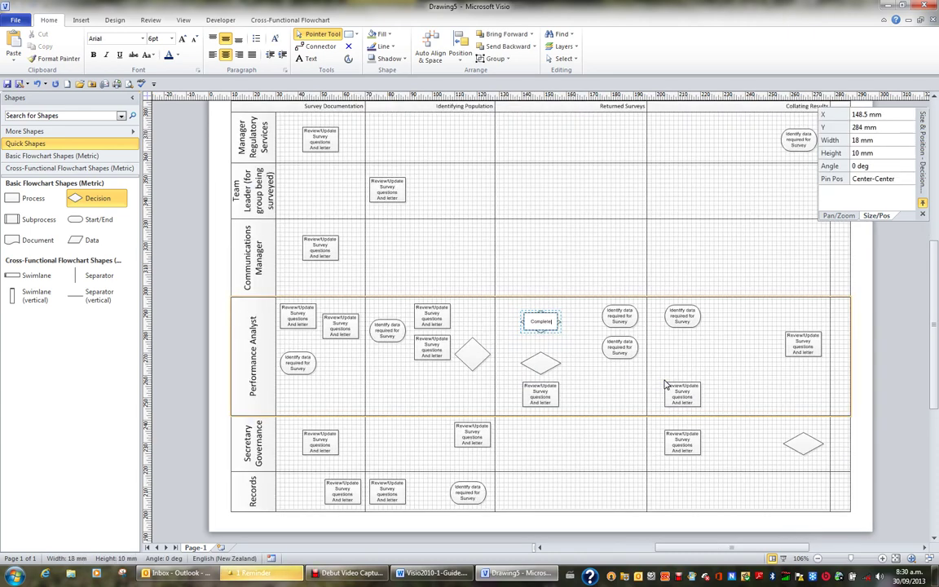
text(d)
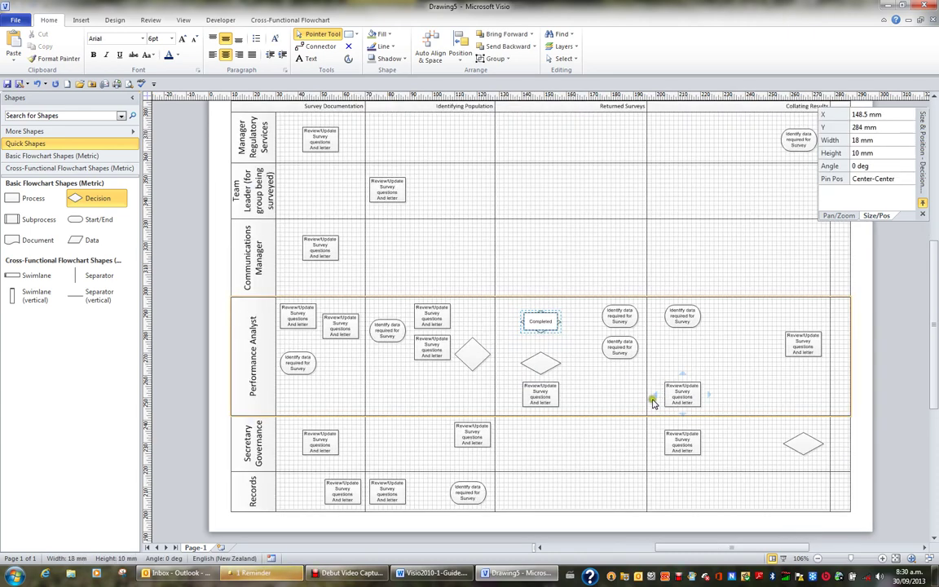
click(548, 363)
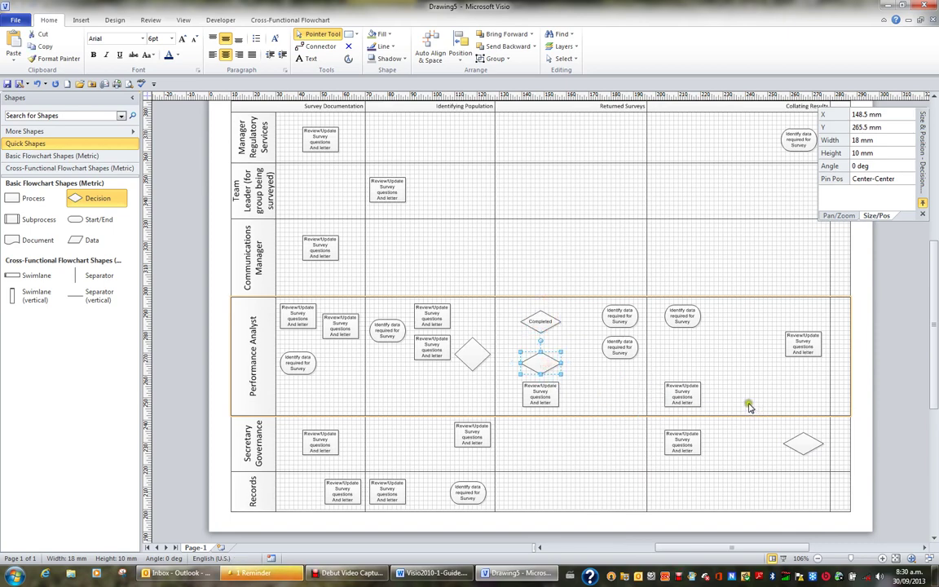
Step: Under Survey Documentation, connect the first Performance Analyst process box to the Manager Regulatory Services box, and that box down to the Communications Manager box
scroll(736, 378, up, 1)
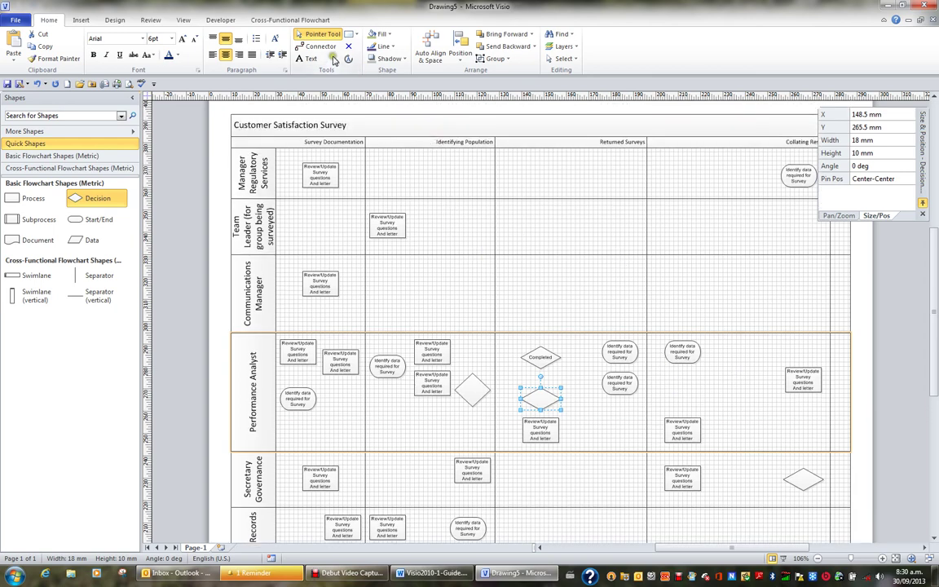
click(319, 48)
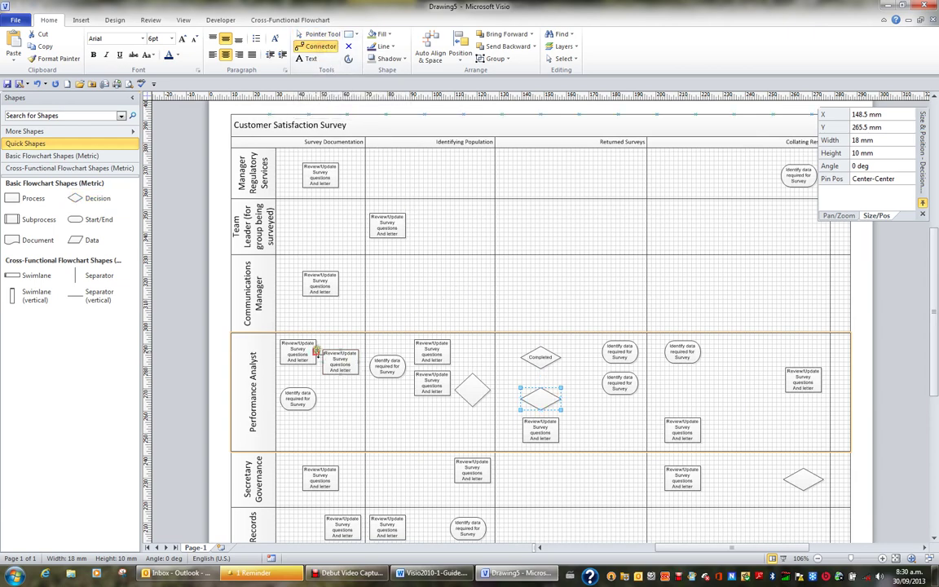
drag(298, 339, 300, 176)
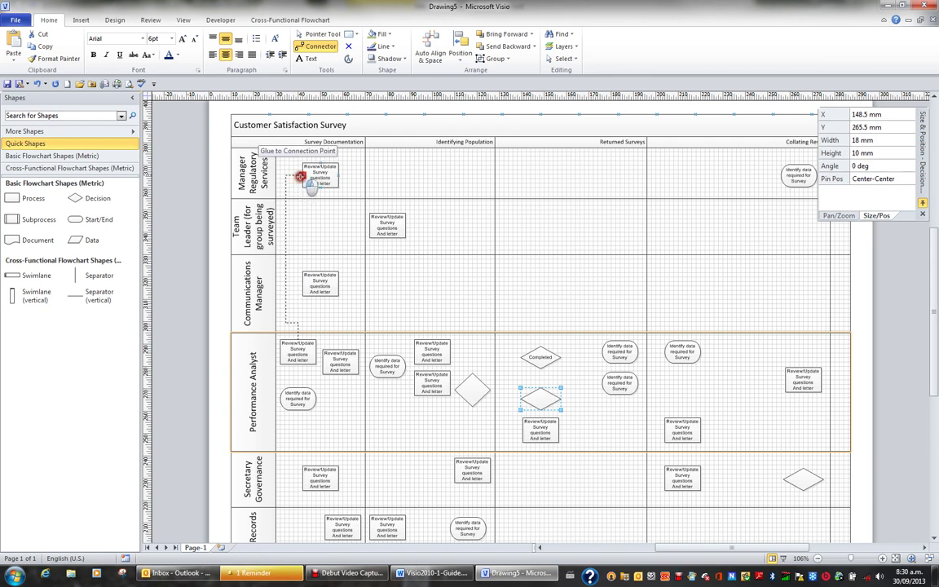
drag(303, 179, 300, 176)
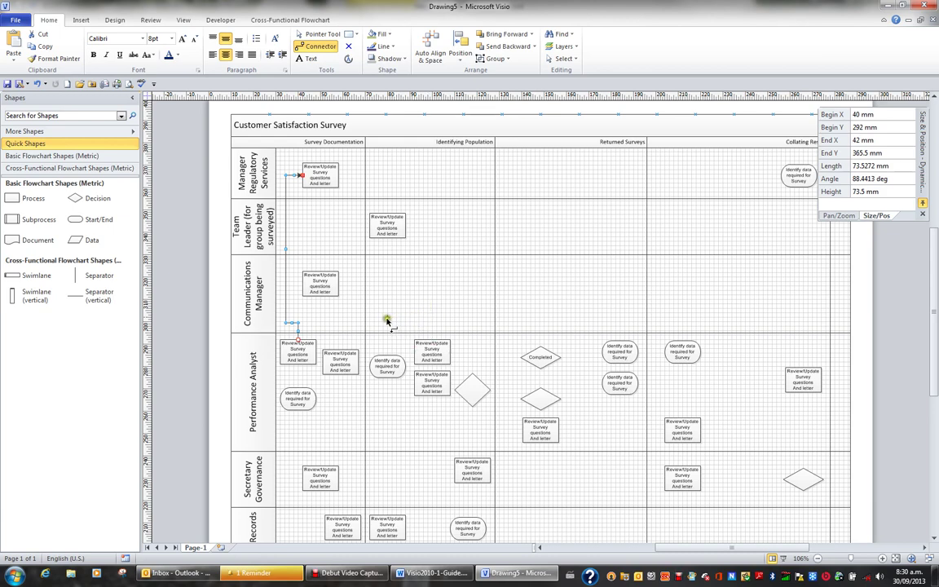
click(320, 184)
drag(320, 185, 319, 270)
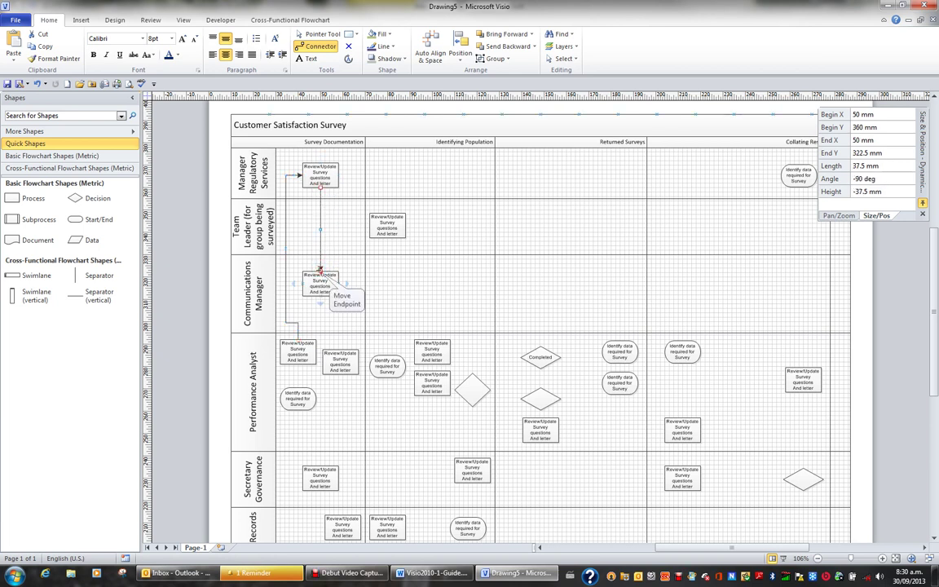
Step: Connect Team Leader's box to the Start/End shape below, Survey Documentation's Start/End to the process above, and Communications Manager's box via Secretary Governance to Performance Analyst's second box
drag(387, 236, 386, 359)
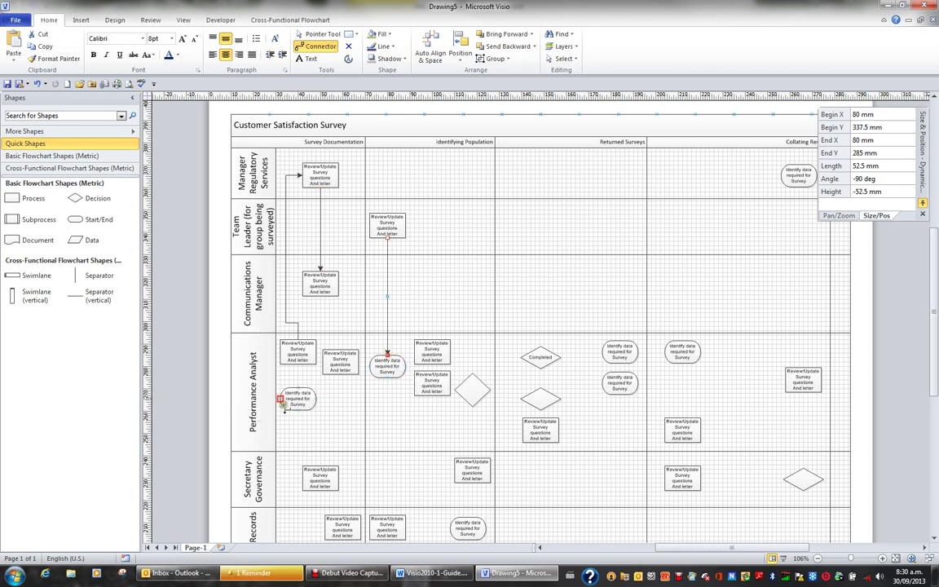
drag(297, 390, 299, 364)
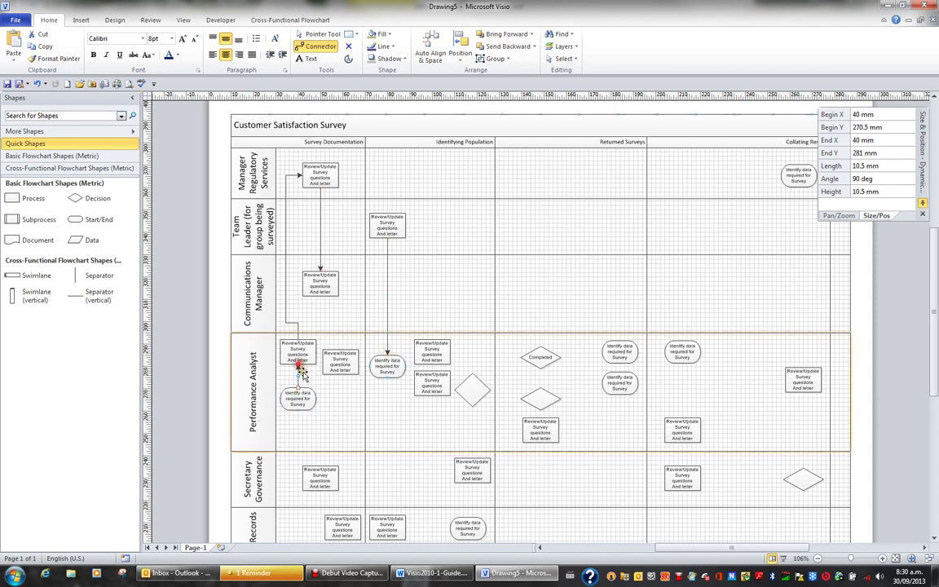
drag(319, 295, 342, 373)
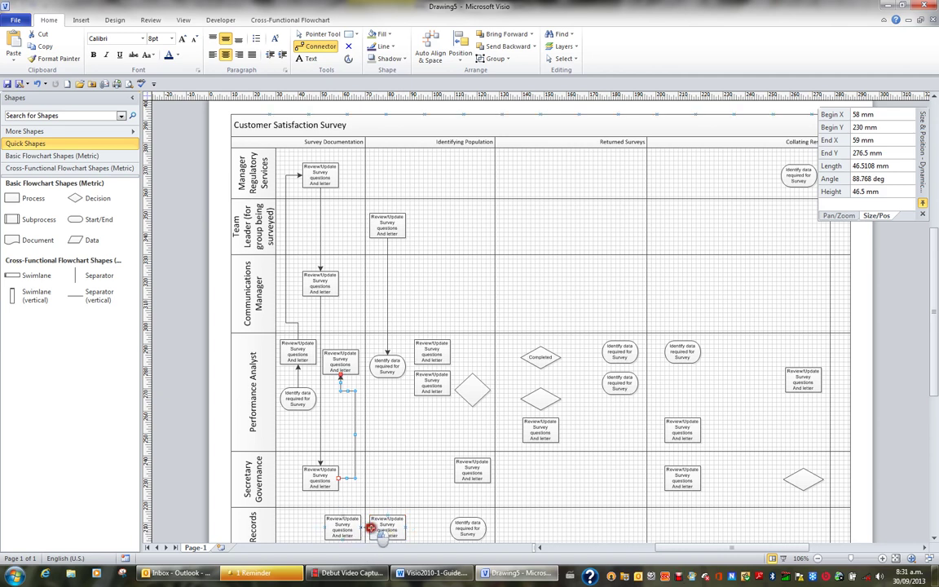
Step: Chain the Records boxes to their Start/End shape, link the Identifying Population Decision via Secretary Governance to Records, and connect the two stacked process boxes
drag(361, 527, 461, 538)
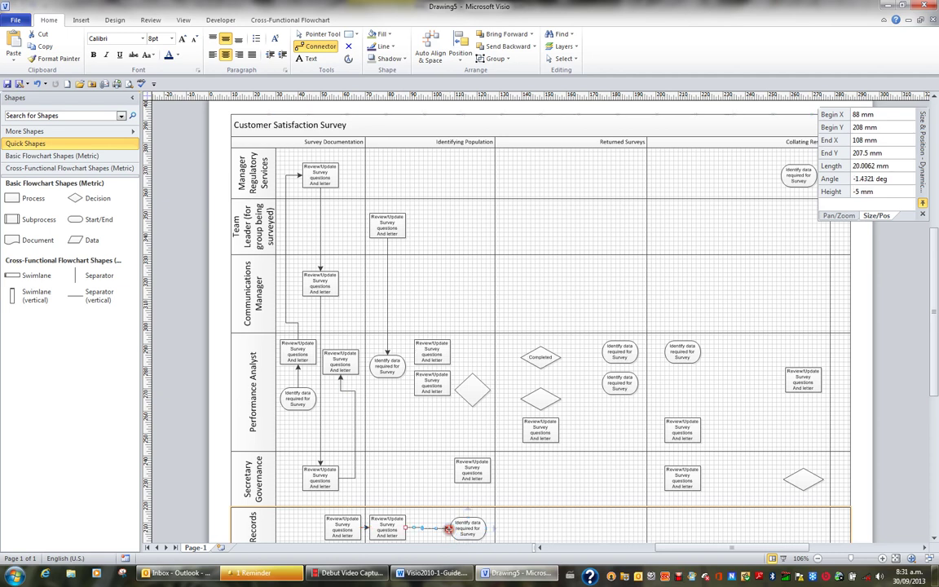
drag(451, 469, 388, 511)
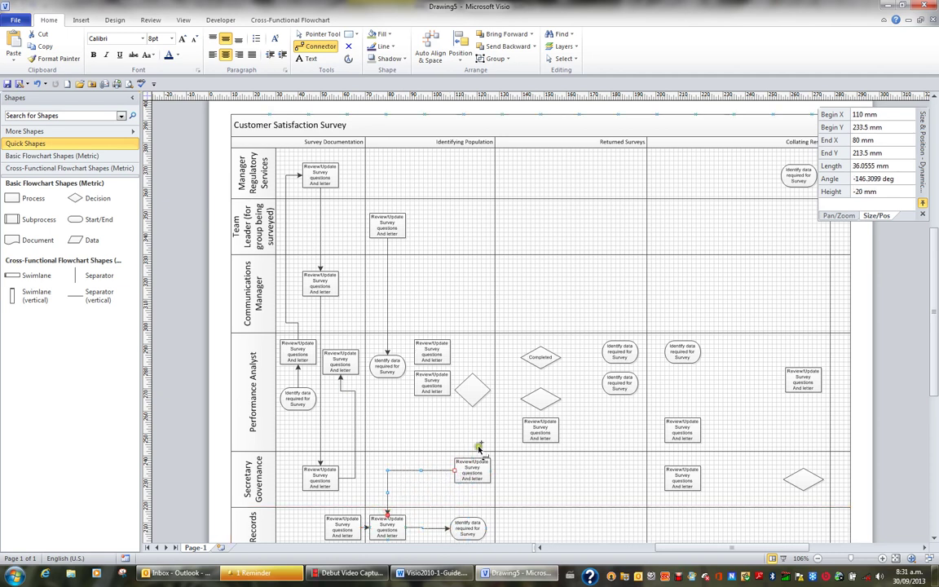
drag(472, 400, 471, 454)
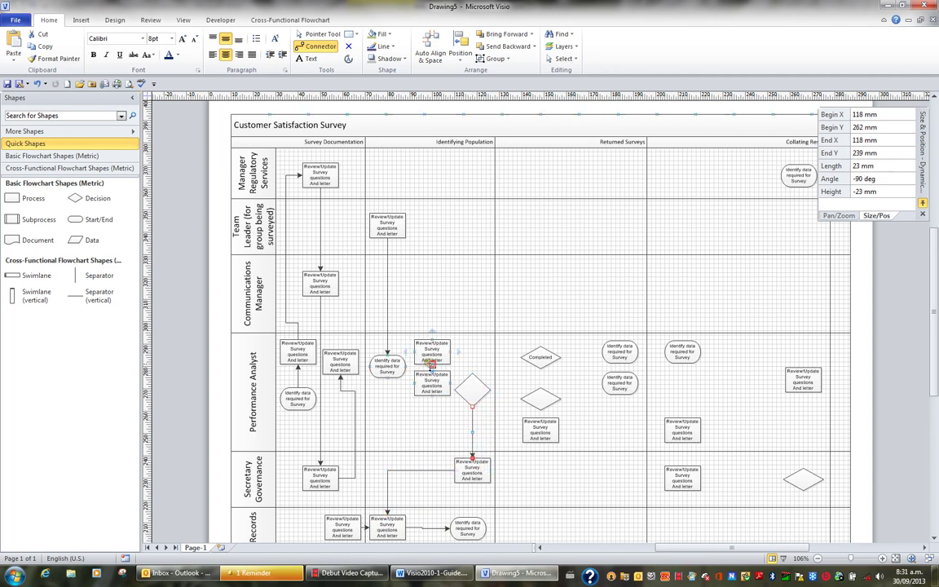
drag(433, 365, 444, 397)
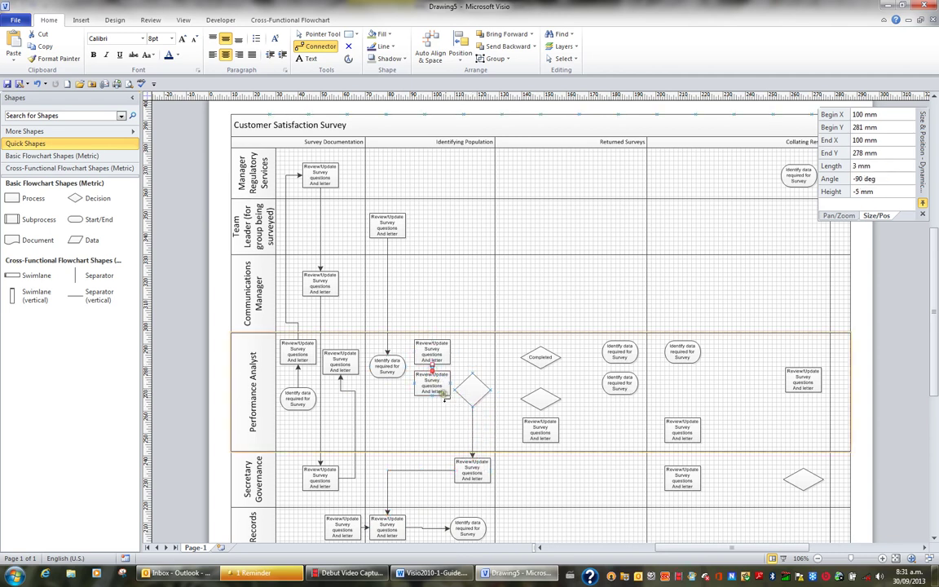
Step: Under Returned Surveys, connect each Decision to its neighbouring Start/End shape, the lower Start/End to the upper one, and the lower Decision to Completed
mouse_move(467, 385)
scroll(552, 501, down, 1)
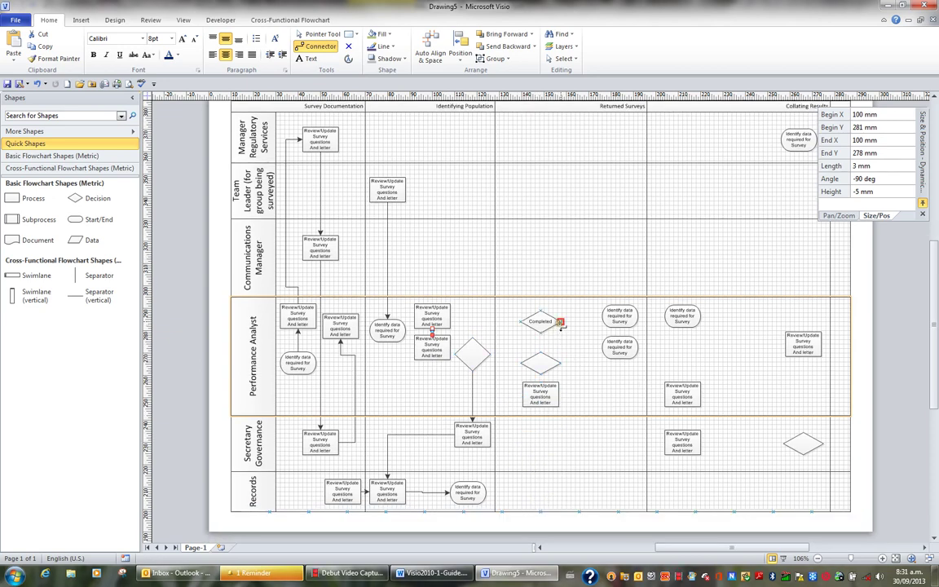
drag(561, 322, 601, 321)
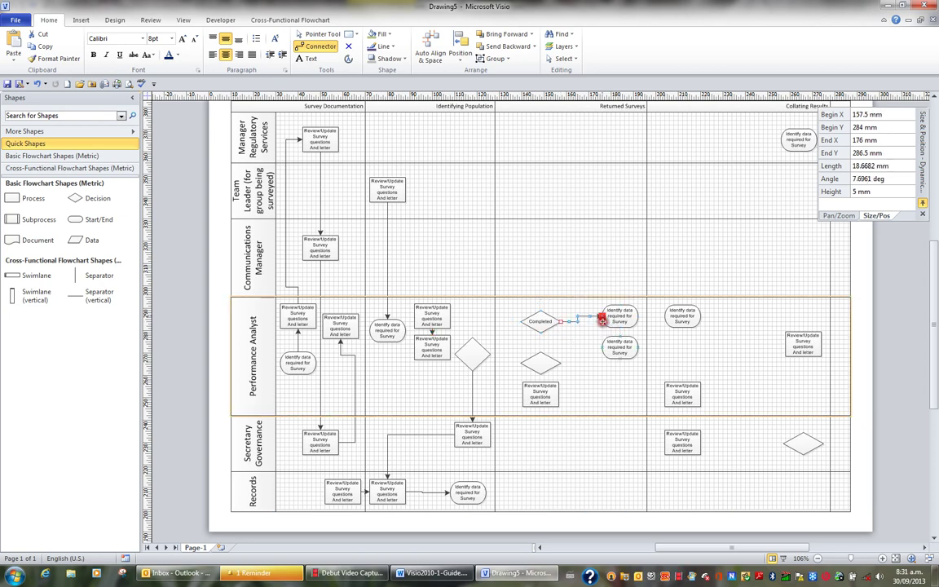
mouse_move(560, 362)
mouse_down()
mouse_move(621, 348)
mouse_move(619, 326)
mouse_up()
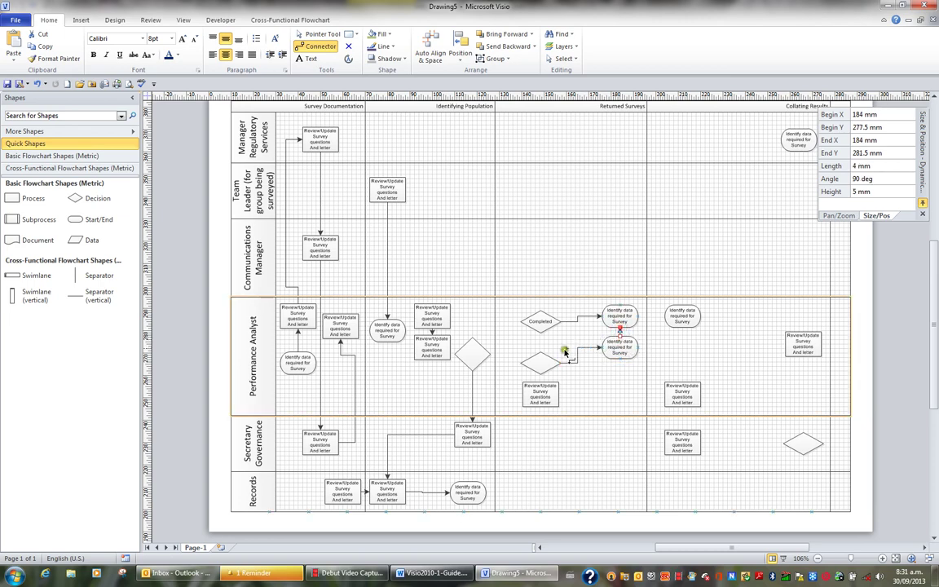
drag(541, 352, 541, 333)
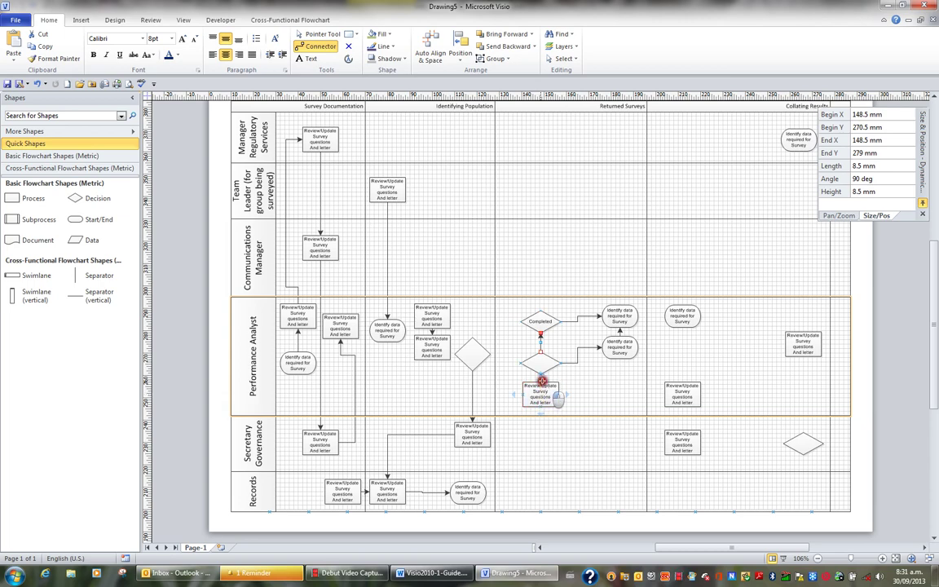
Step: Connect Returned Surveys' process box up to its Decision, and Collating Results' Secretary Governance process via Performance Analyst's box up to the Start/End shape
drag(542, 380, 540, 371)
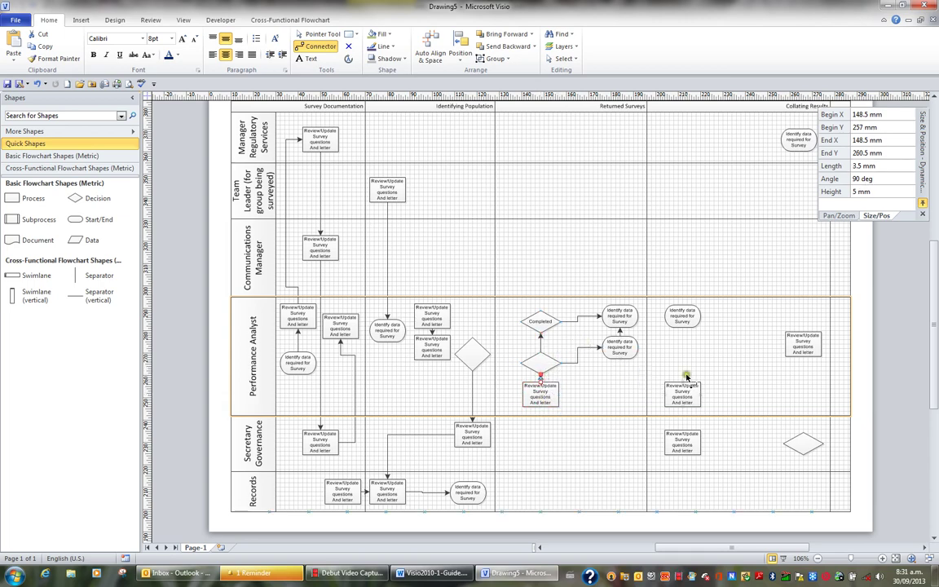
drag(686, 376, 683, 331)
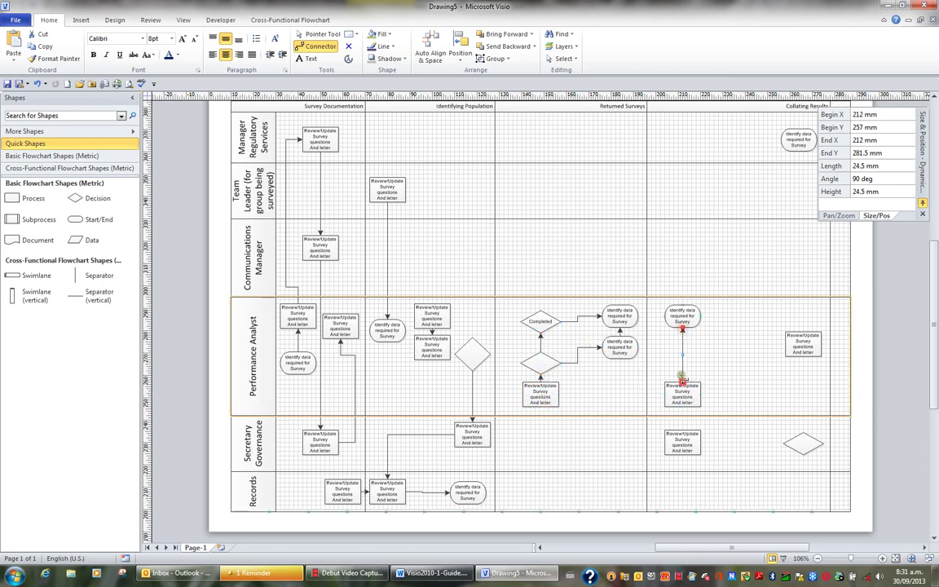
drag(685, 432, 683, 406)
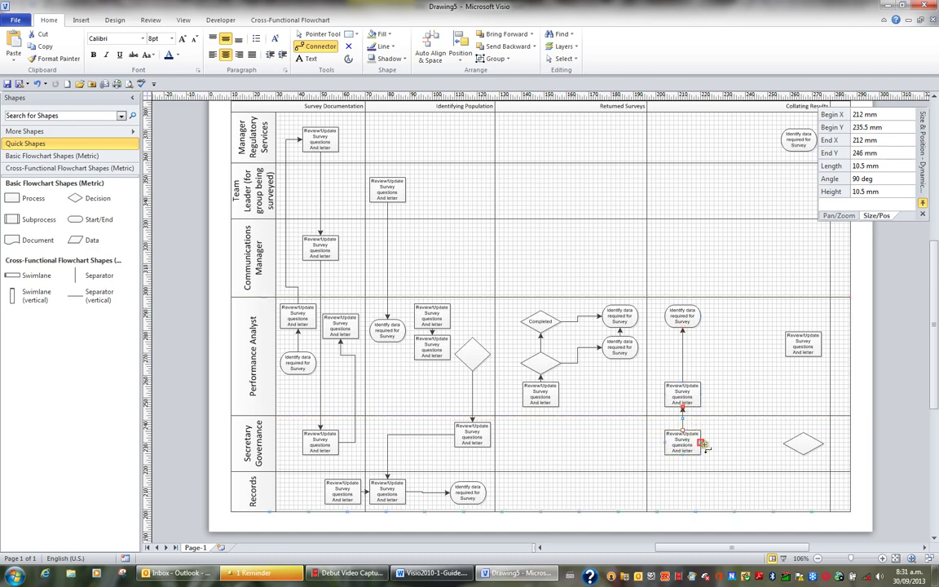
Step: Under Collating Results, link Secretary Governance's process to the Decision, onward via Performance Analyst to Manager Regulatory Services' Start/End, and the Decision back to the process
drag(705, 445, 799, 152)
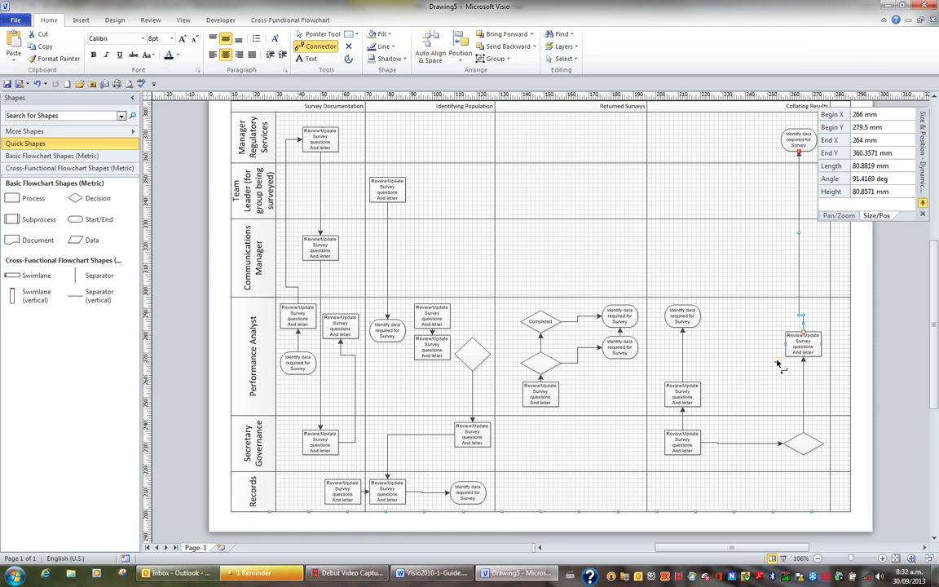
drag(802, 453, 682, 455)
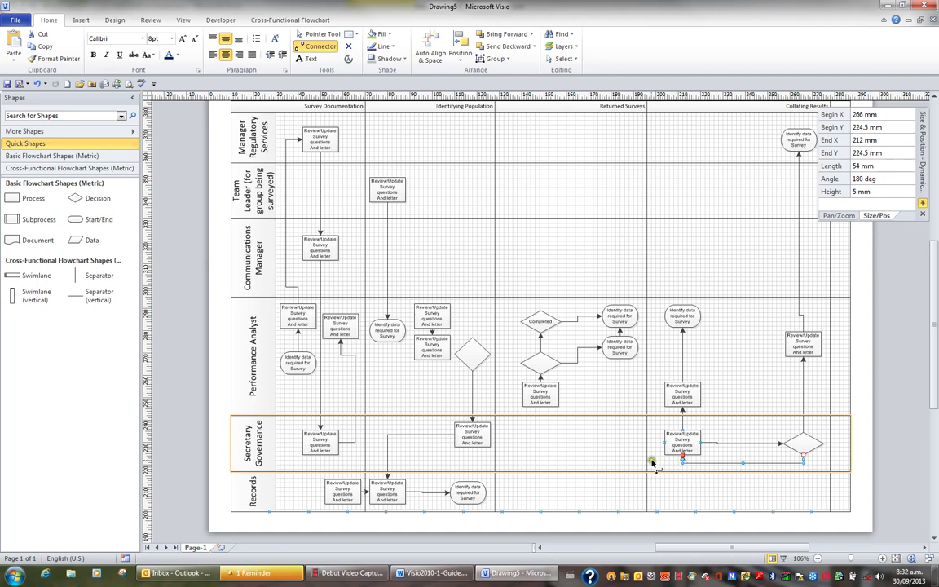
click(318, 35)
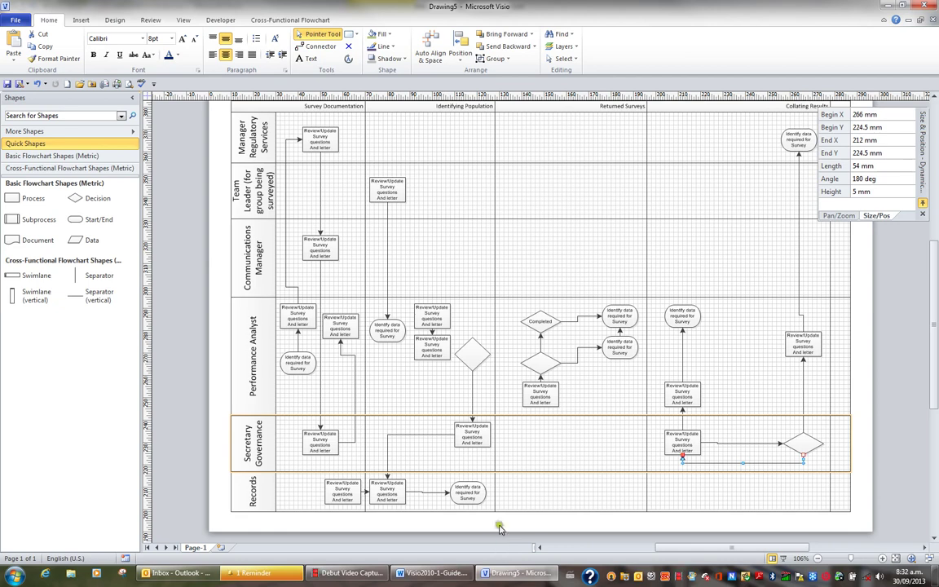
Step: Duplicate the Records Start/End shape and place the copy under Returned Surveys at about X 138 mm, Y 207.5 mm
click(477, 502)
click(478, 500)
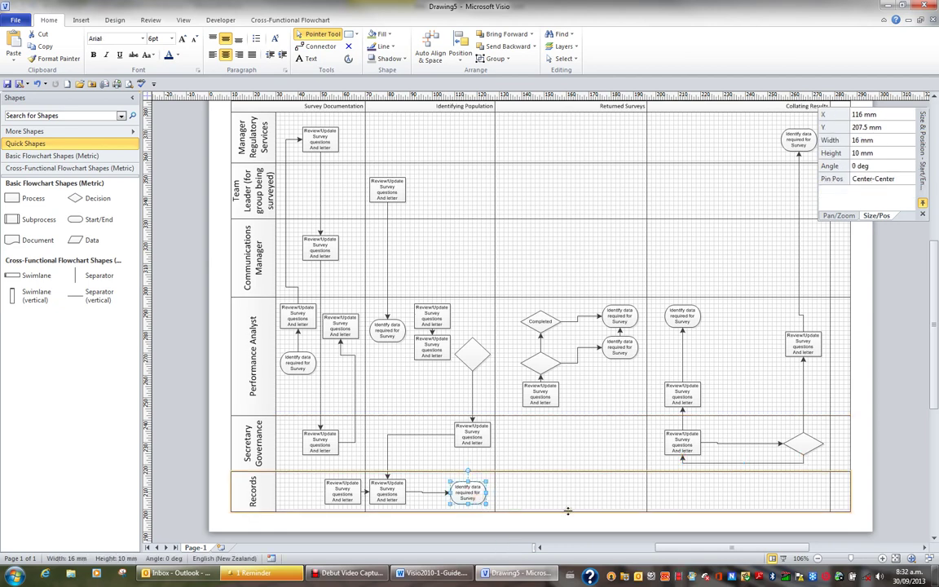
drag(473, 500, 519, 496)
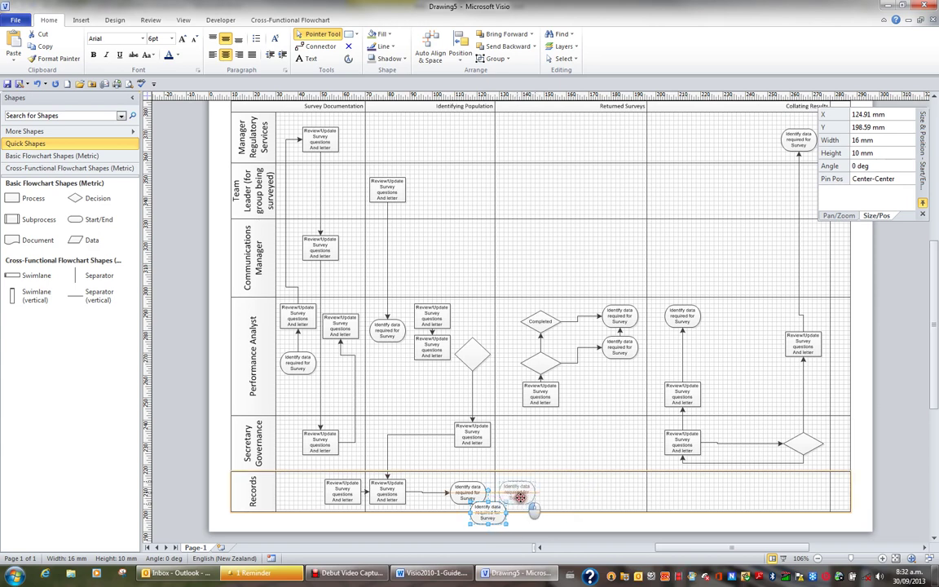
drag(520, 497, 519, 495)
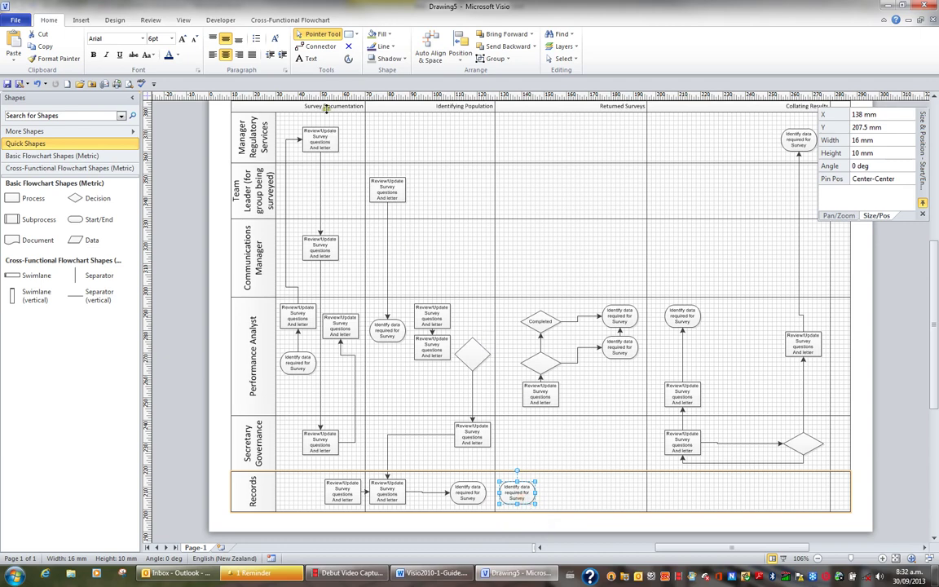
Step: Connect the new Records Start/End shape under Returned Surveys up to the Completed Decision
click(308, 45)
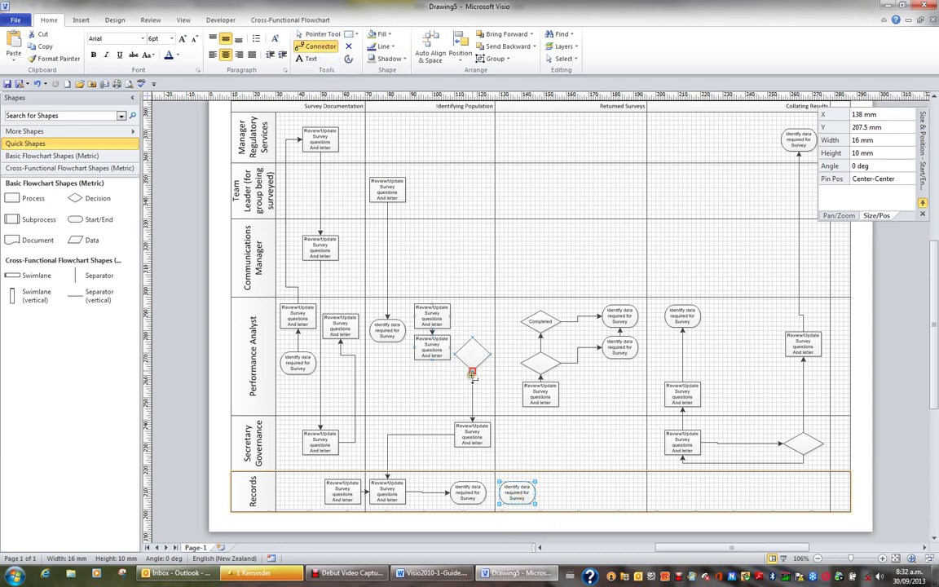
drag(516, 483, 518, 323)
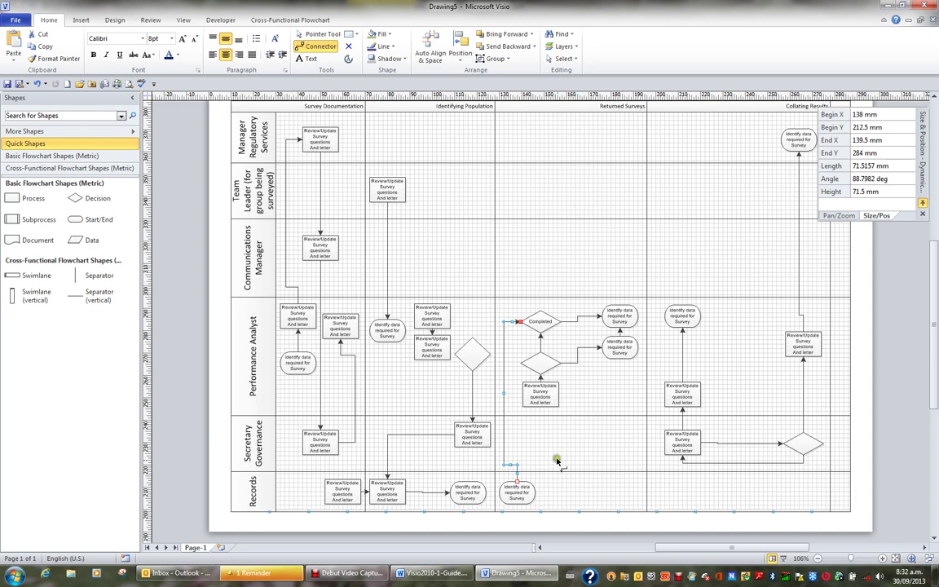
click(326, 36)
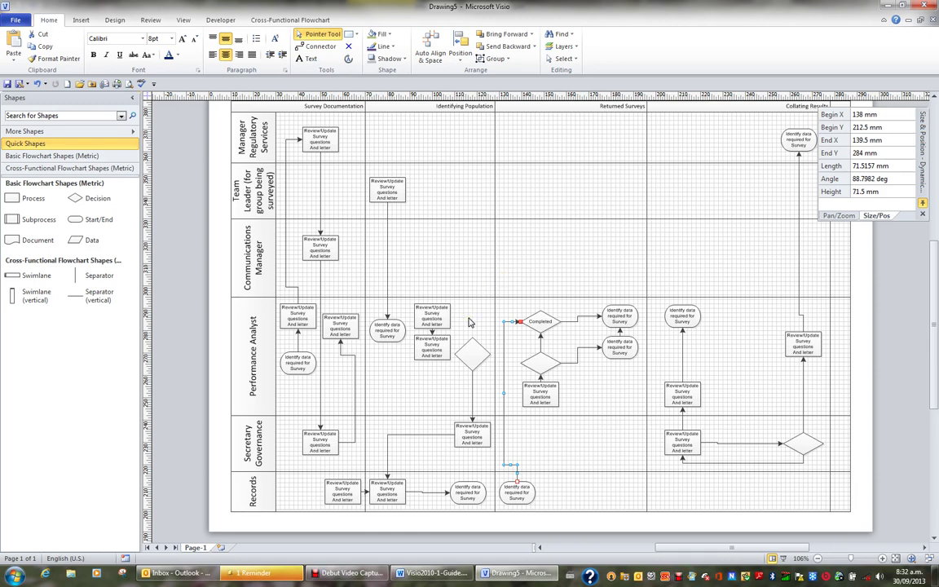
Step: Nudge Survey Documentation's first Performance Analyst process box and the Start/End shape below it left to X 39 mm
click(301, 313)
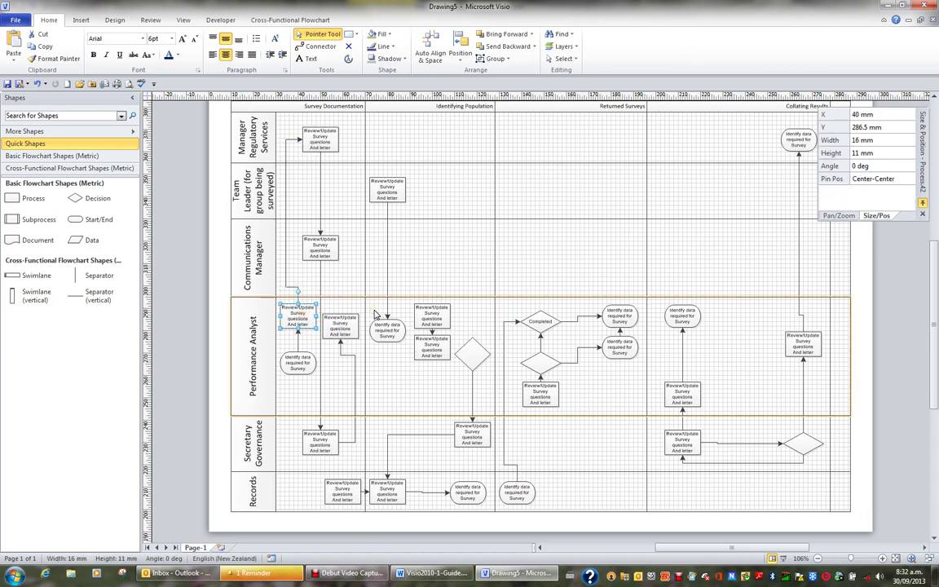
key(Left)
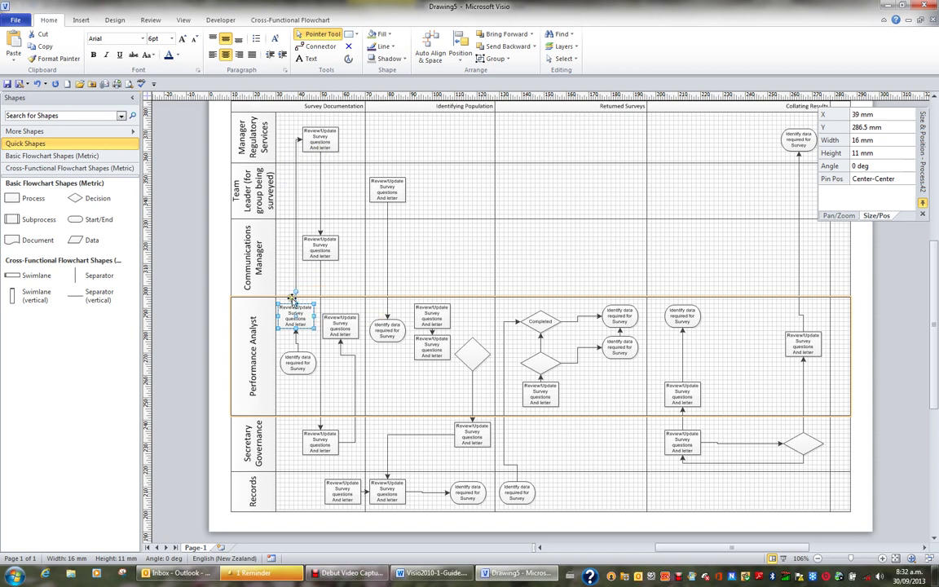
click(299, 362)
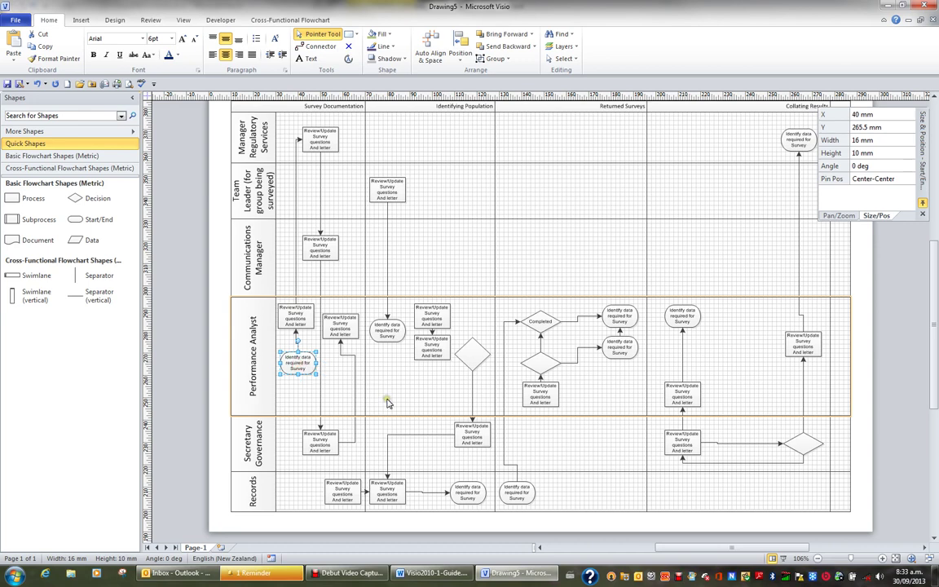
key(Left)
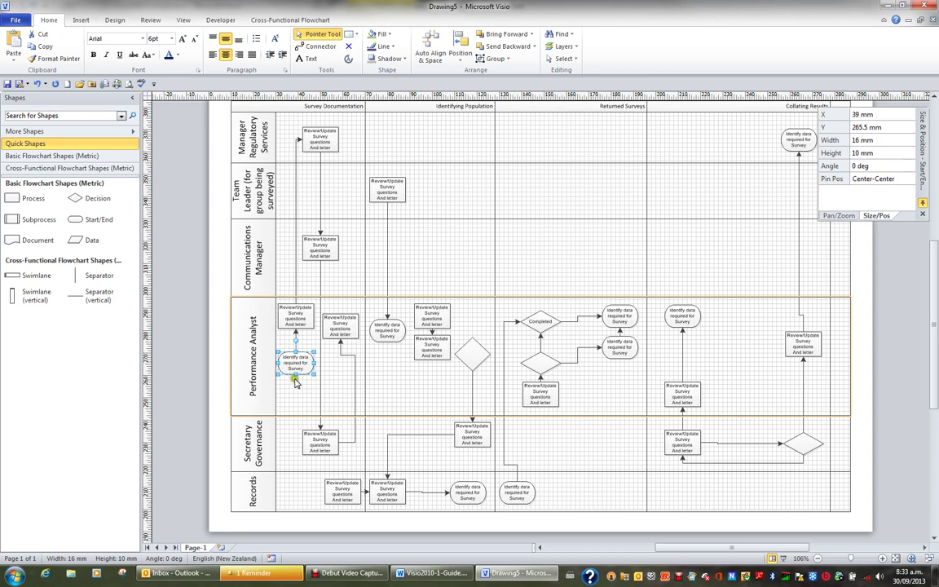
Step: Relabel Survey Documentation's Start/End shape "Identify subject or survey, check if any other surveys are occurring and advise records" and stretch it to 24.5 mm high
drag(295, 376, 294, 401)
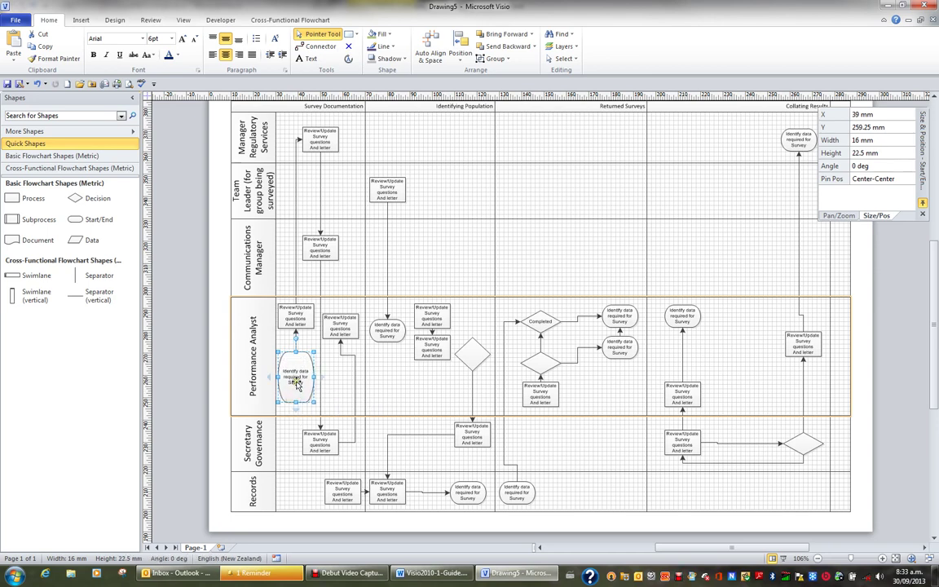
double_click(297, 384)
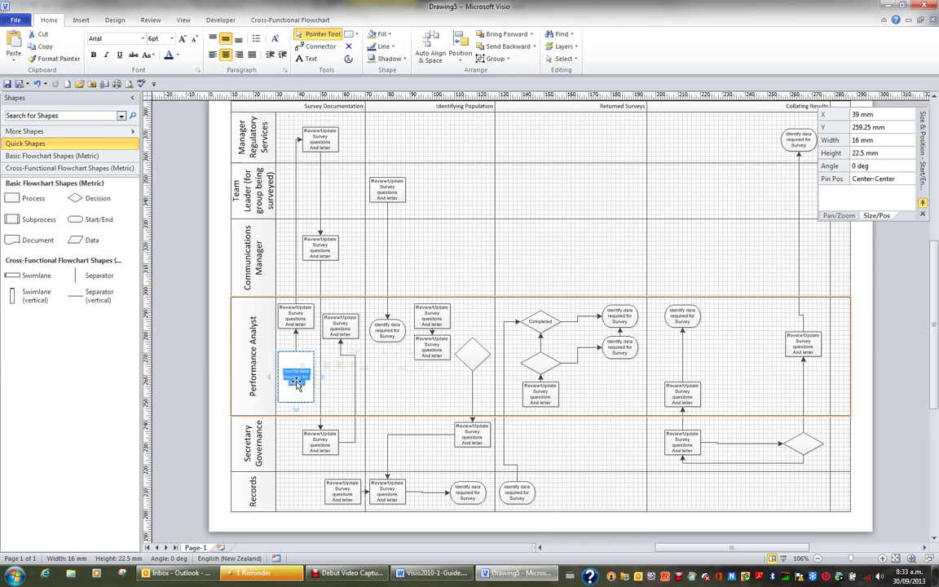
key(Delete)
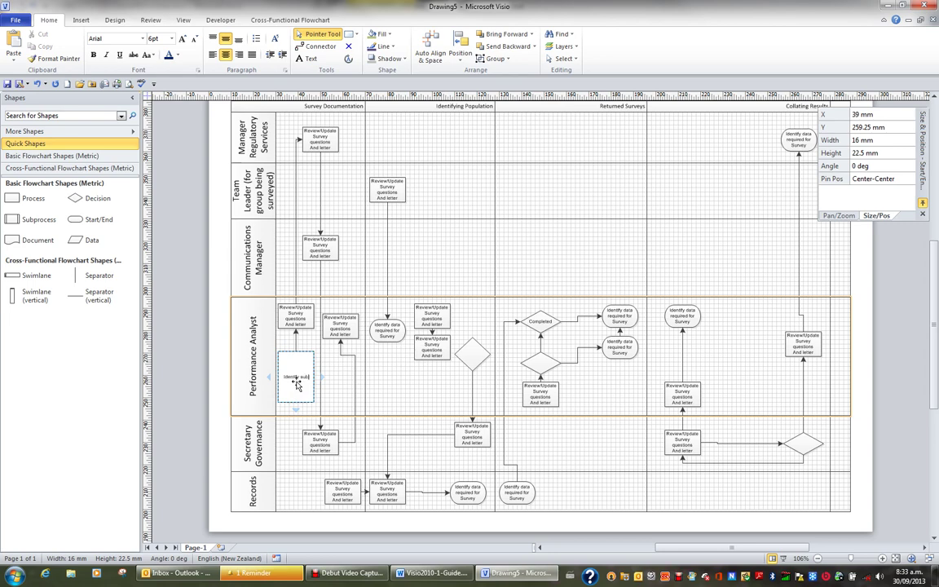
text(Identify subject or survey check if any other surveys)
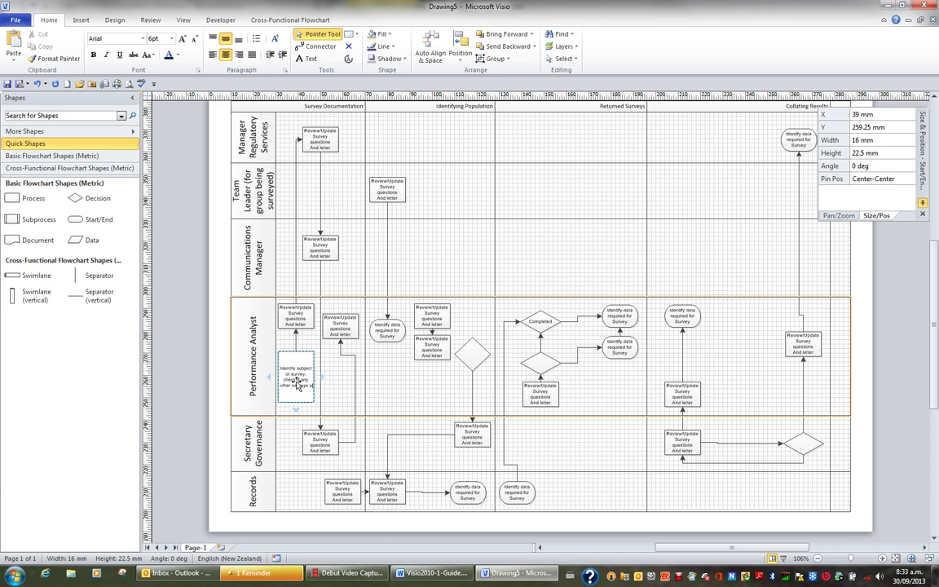
text( are being and)
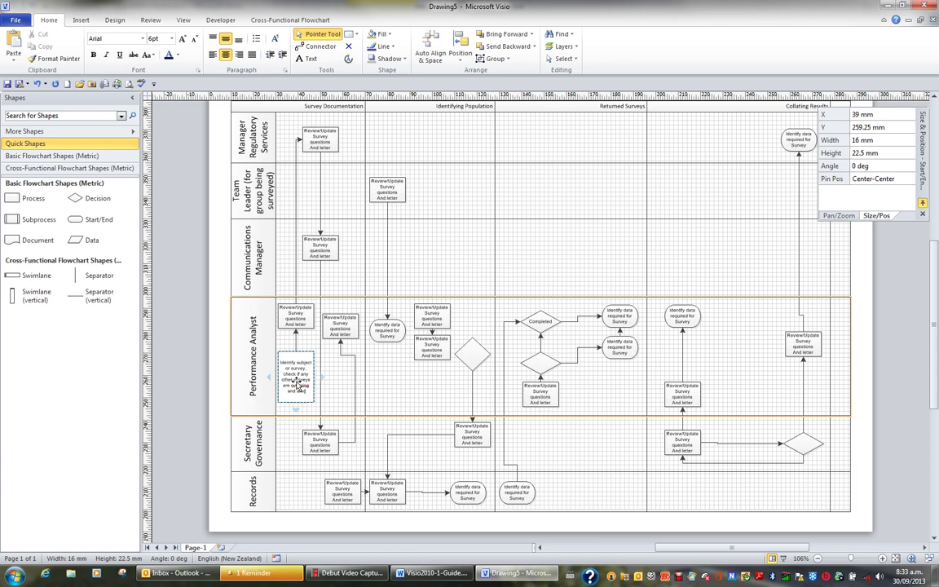
text(records)
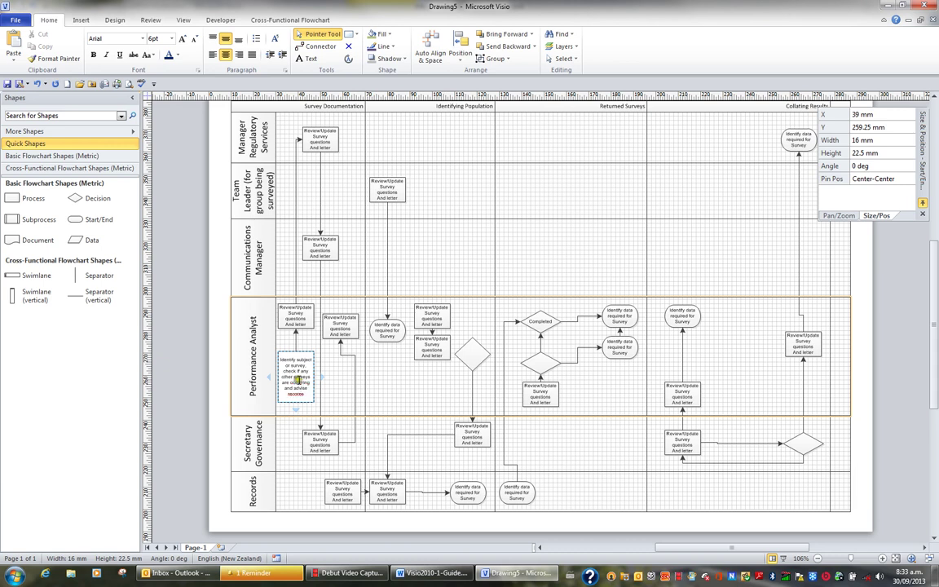
click(321, 398)
click(335, 389)
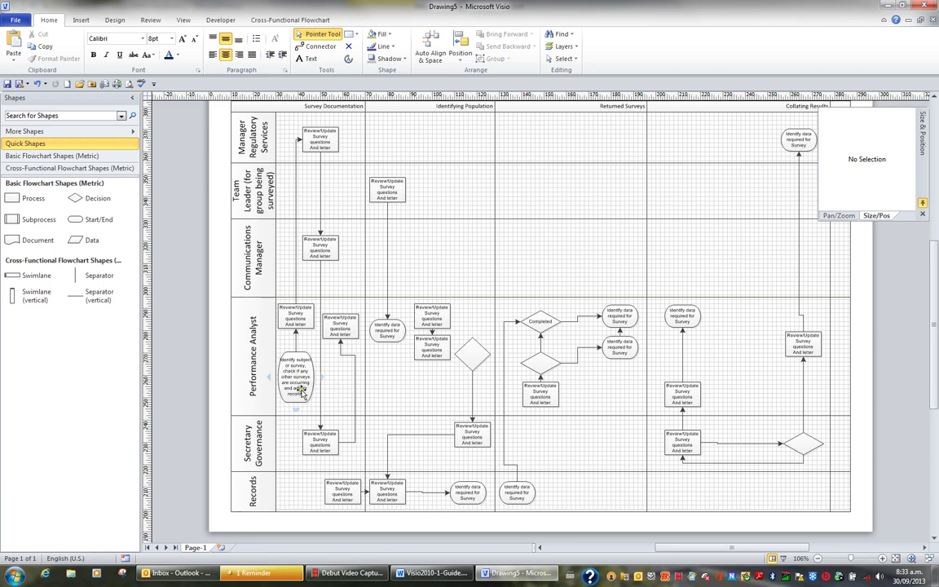
click(298, 389)
drag(295, 400, 295, 405)
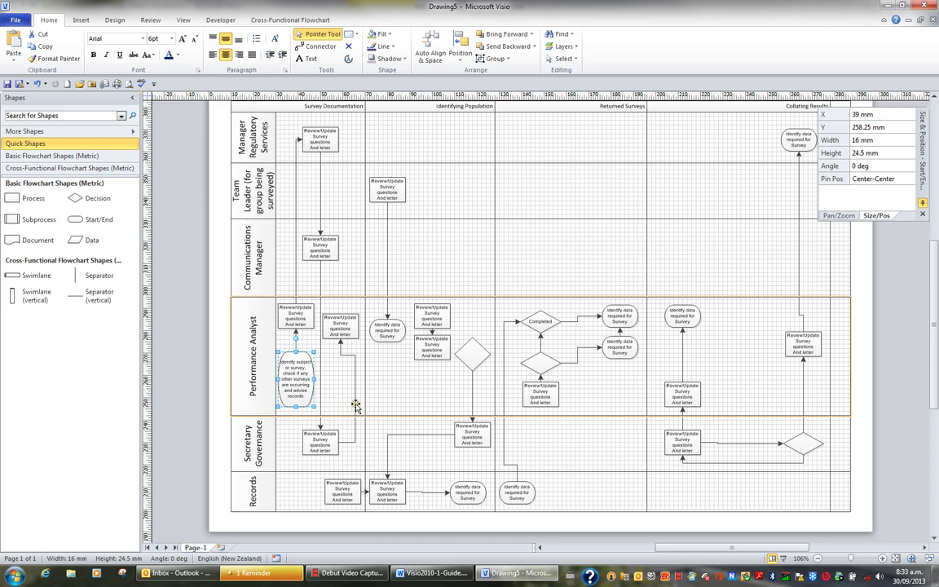
Step: Nudge Survey Documentation's second Performance Analyst process box right to X 61 mm to straighten its connector from Secretary Governance
click(355, 405)
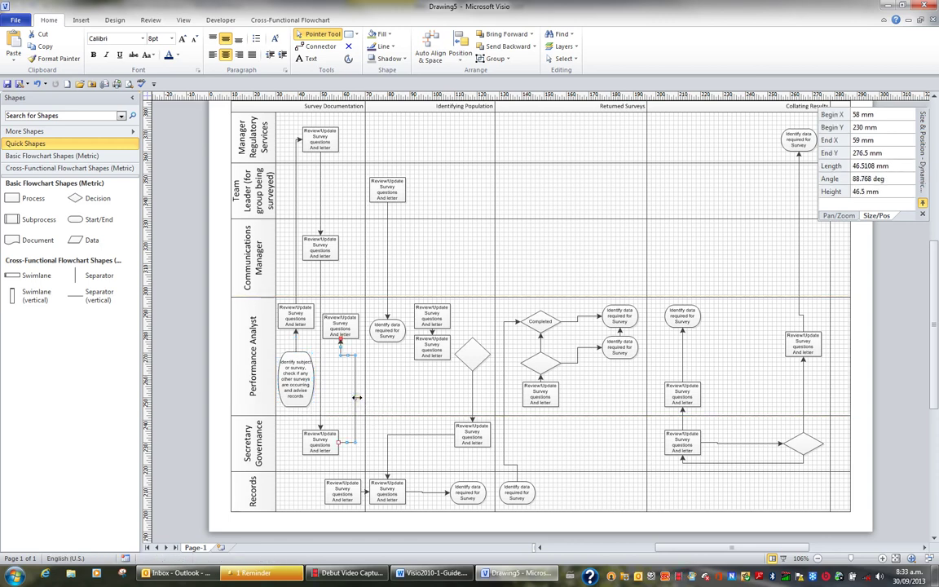
click(340, 326)
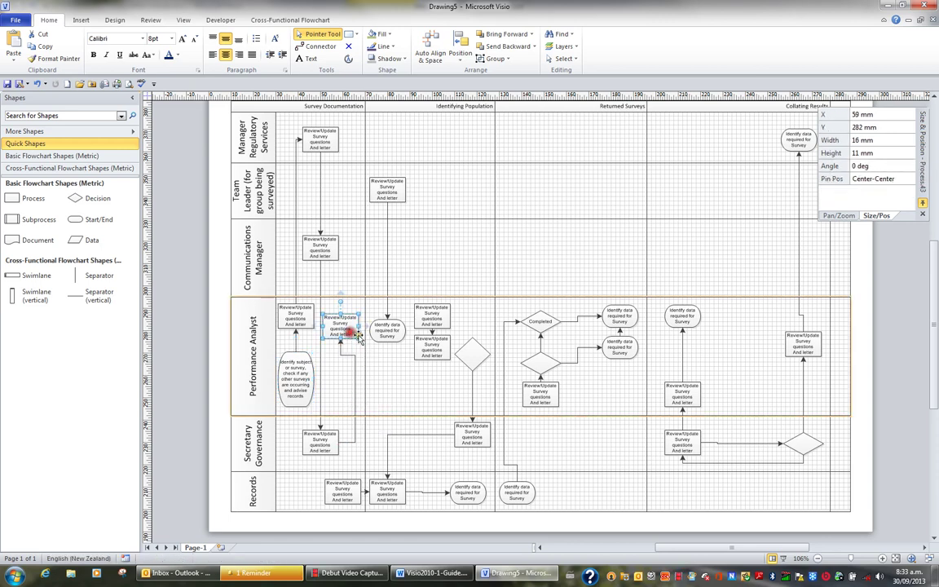
key(Right)
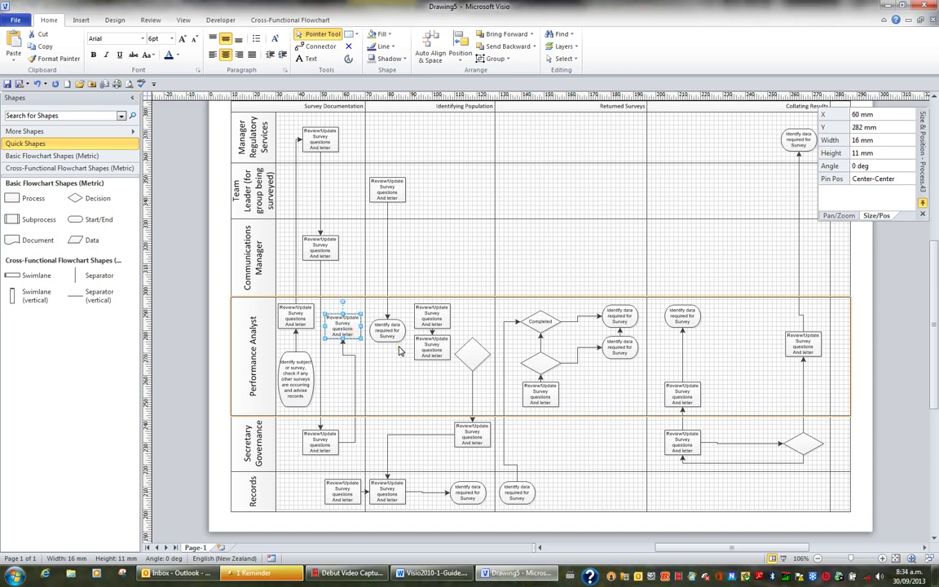
key(Right)
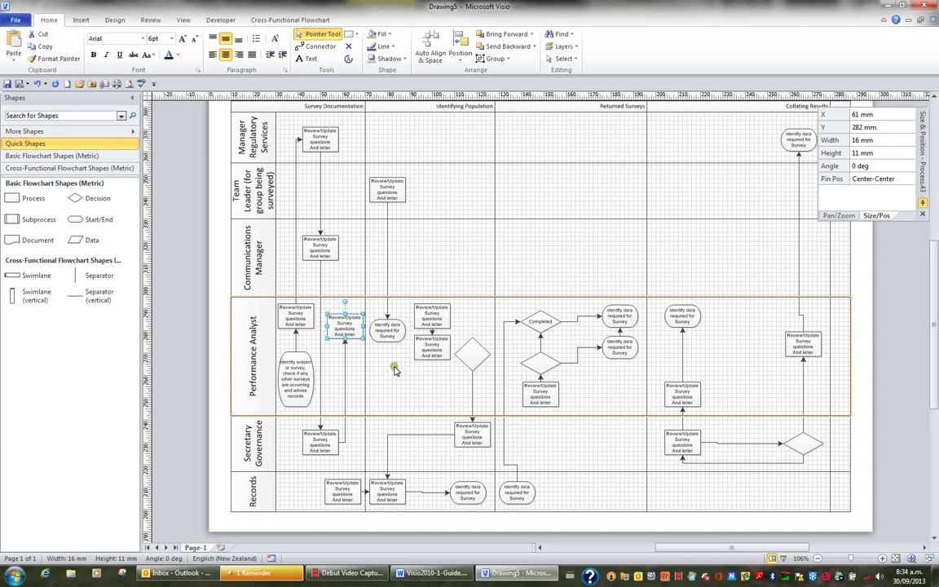
click(394, 369)
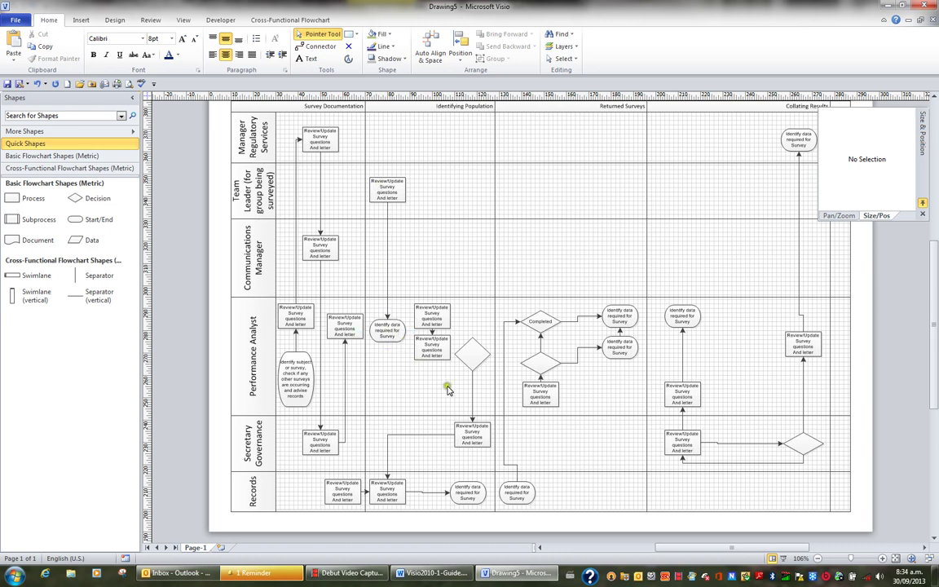
Step: Nudge the lower stacked process box under Identifying Population down slightly and stretch it downward to about 31 mm high
click(432, 352)
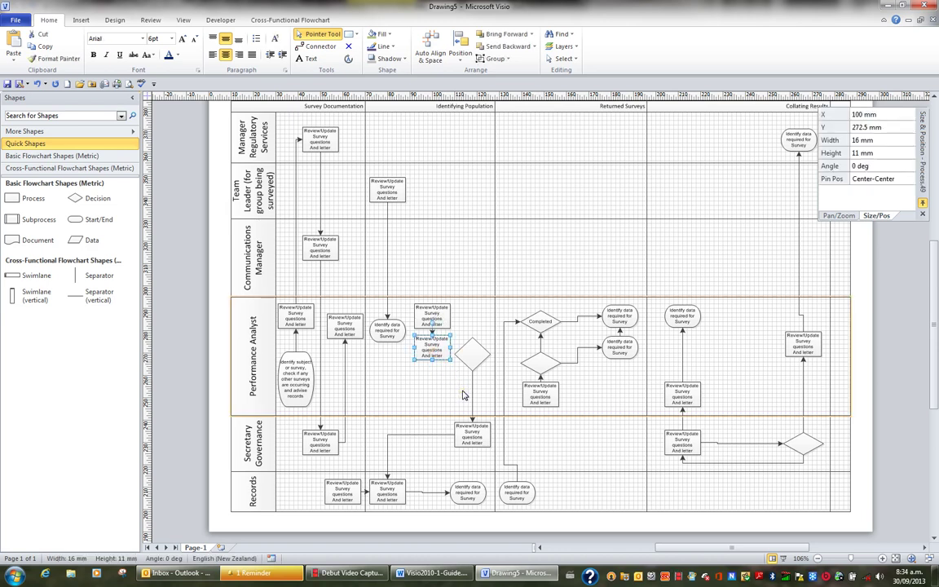
key(Down)
drag(431, 362, 434, 405)
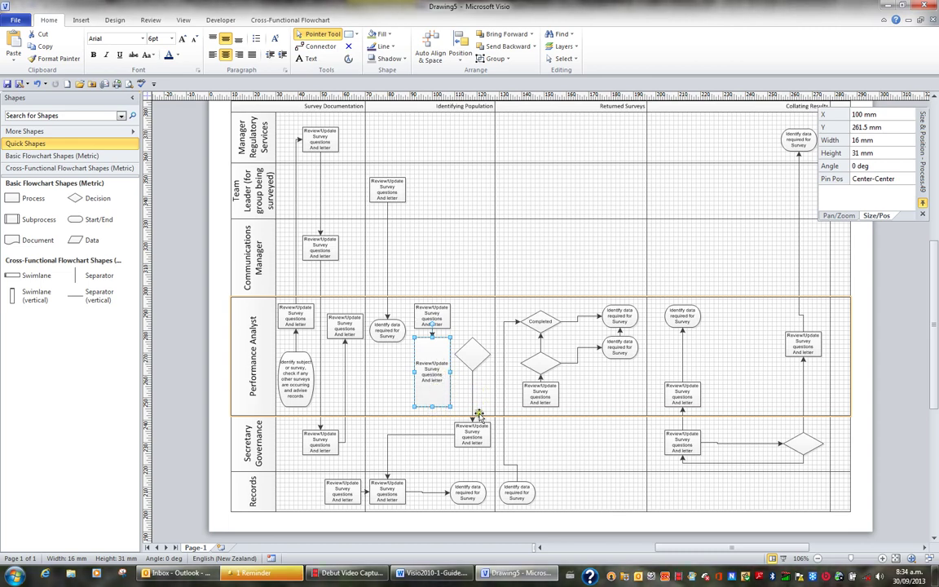
Step: In the Records lane, nudge Identifying Population's Start/End shape up to Y 208 mm and slightly right, and Returned Surveys' Start/End left to X 137 mm
click(391, 495)
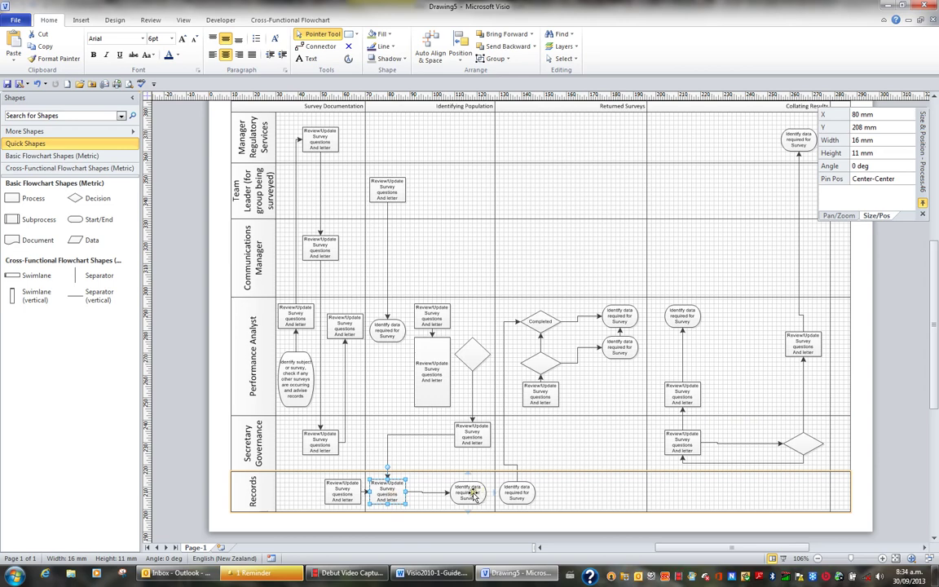
click(472, 494)
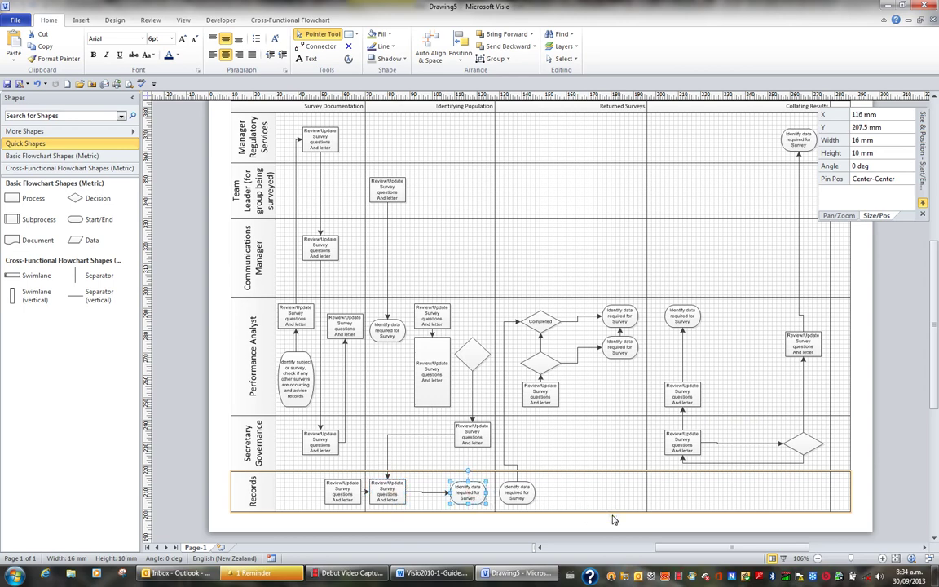
key(Up)
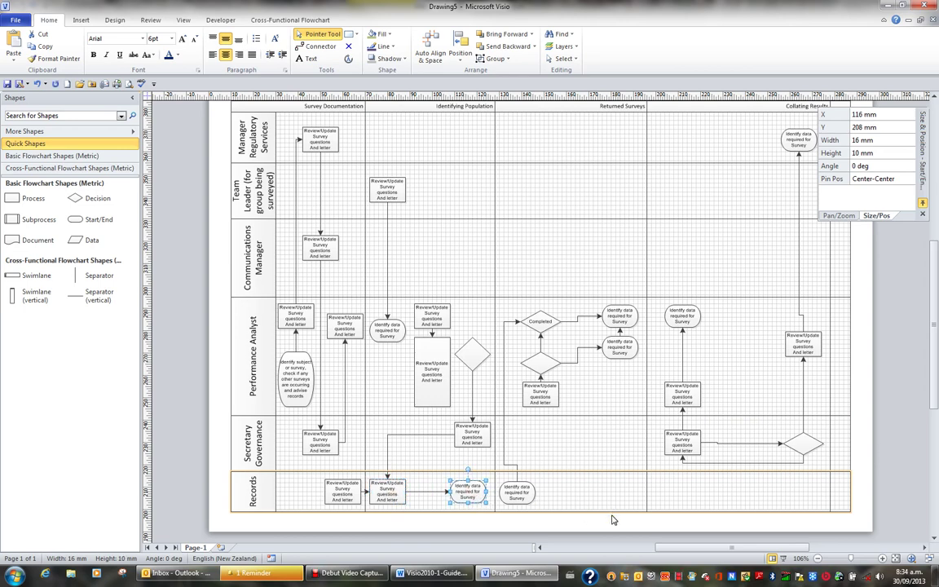
key(Right)
key(Tab)
key(Left)
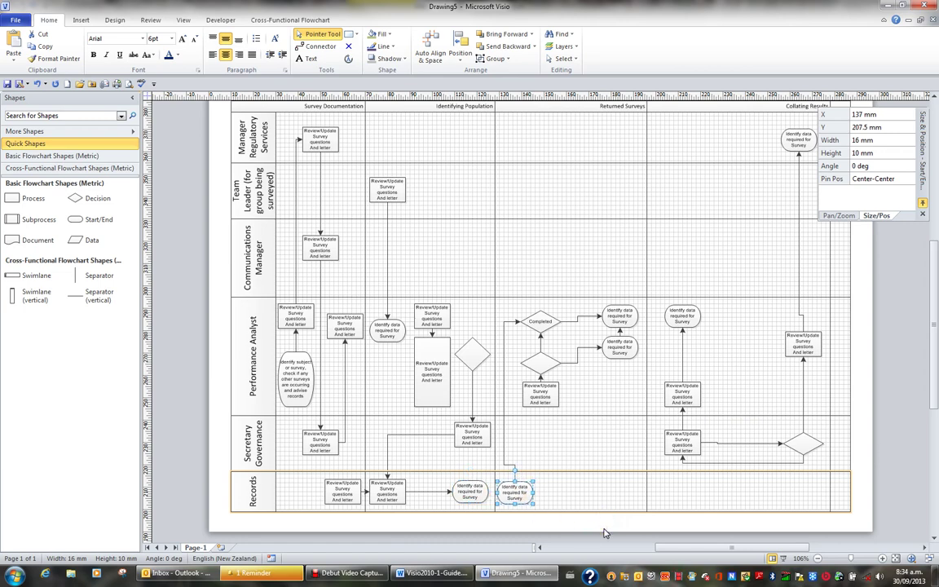
Step: Under Returned Surveys, nudge the Records Start/End shape left to X 136 mm and the lower Performance Analyst Start/End down to Y 266 mm
key(Left)
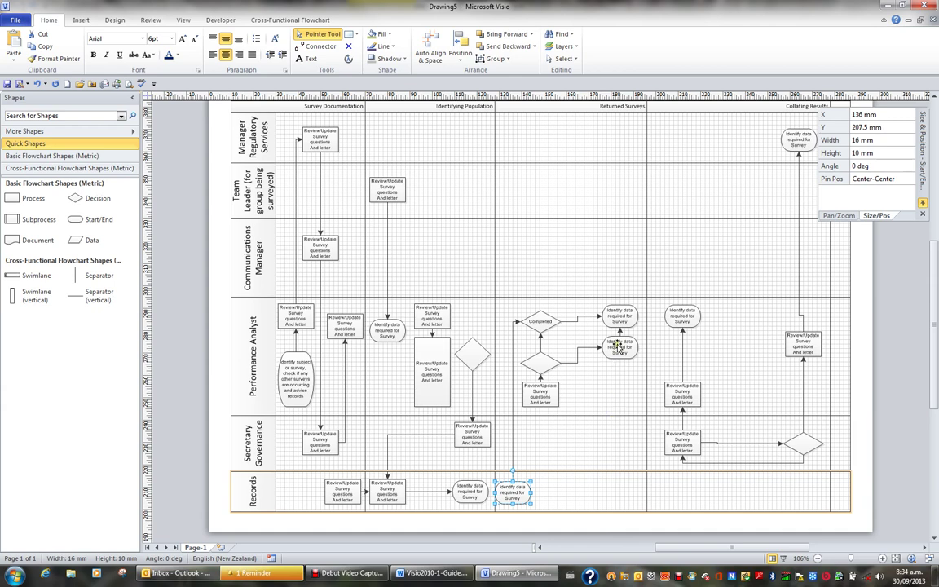
drag(623, 351, 624, 361)
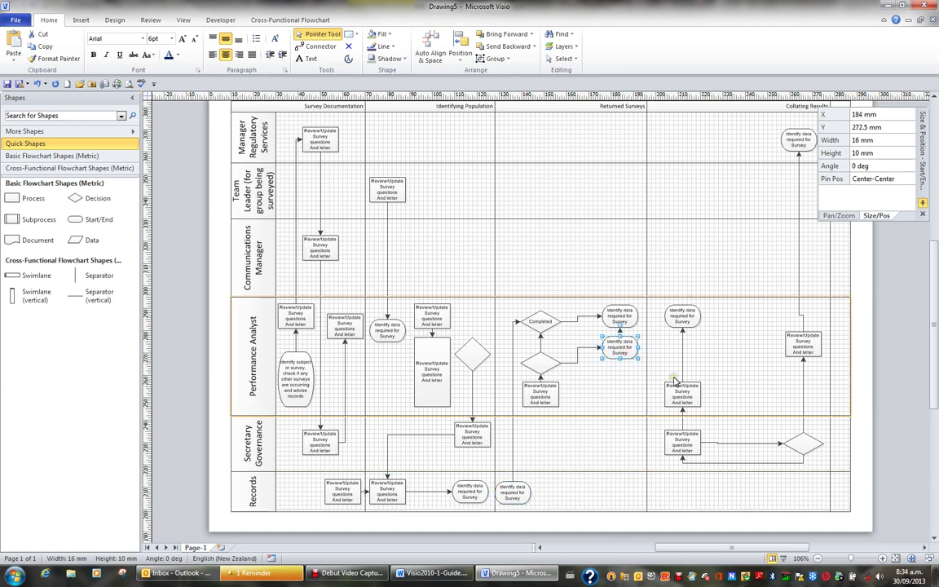
key(Down)
key(Up)
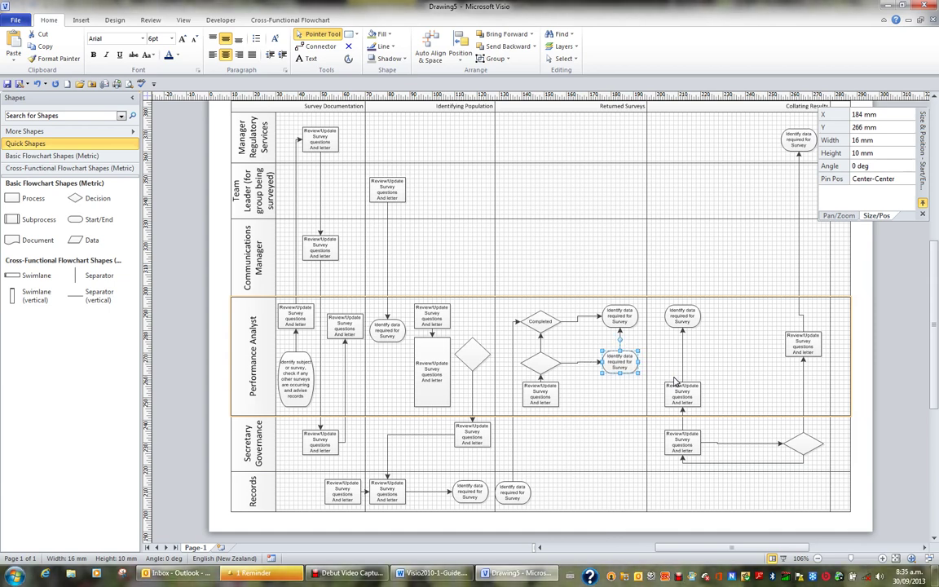
key(shift+Down)
Step: Nudge Returned Surveys' upper Performance Analyst Start/End shape down to Y 284 mm to straighten its connector from the Completed decision
key(Tab)
key(Down)
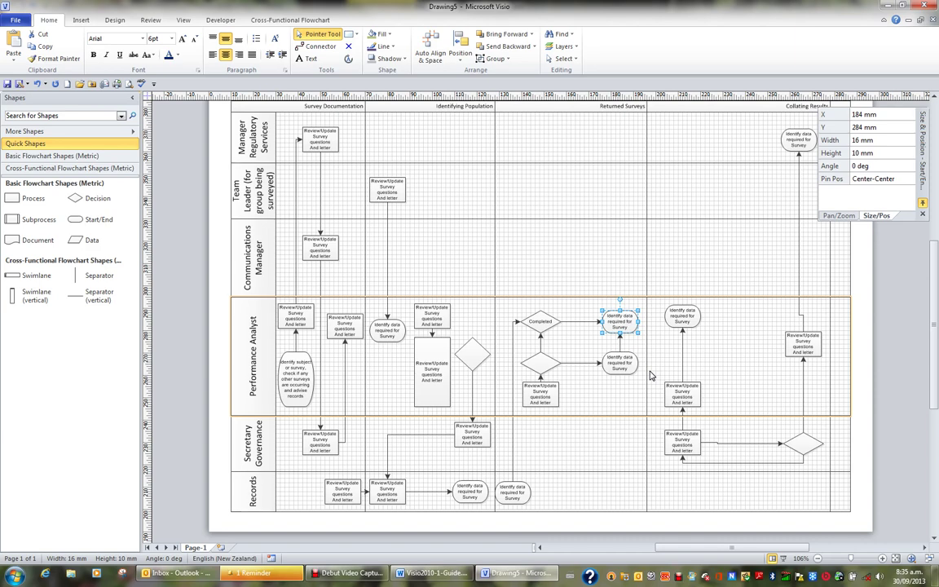
key(Up)
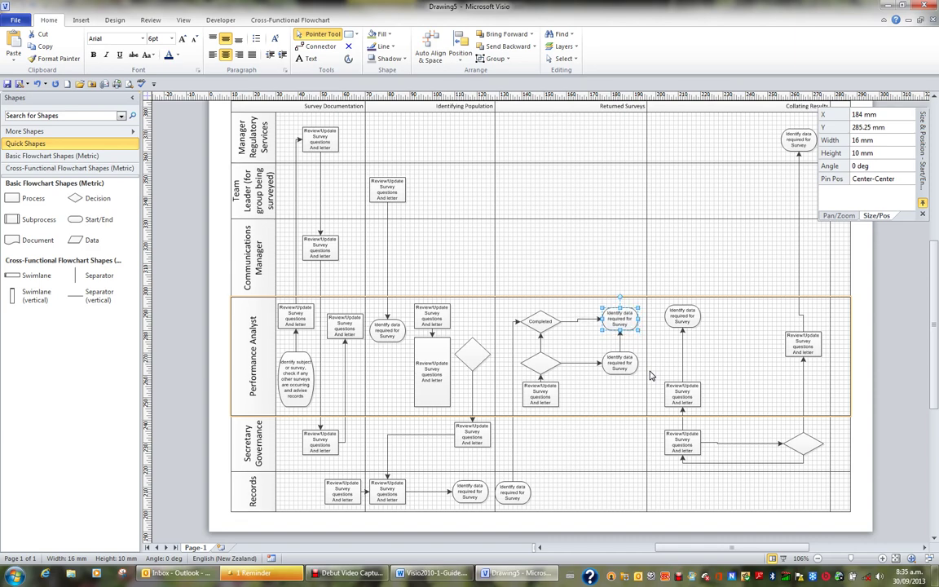
key(Down)
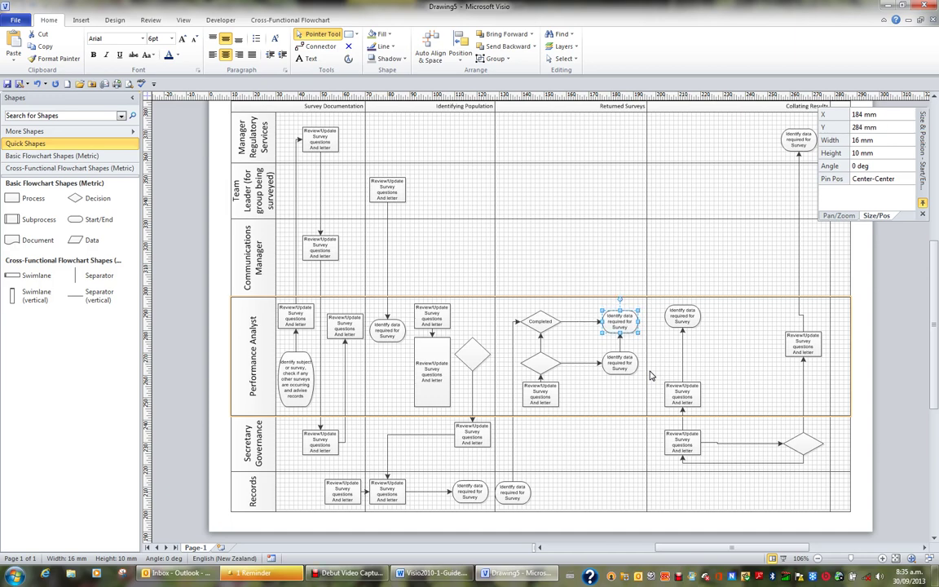
Step: Nudge the process box below Returned Surveys' blank decision down to Y 249.5 mm to lengthen its connector
click(538, 394)
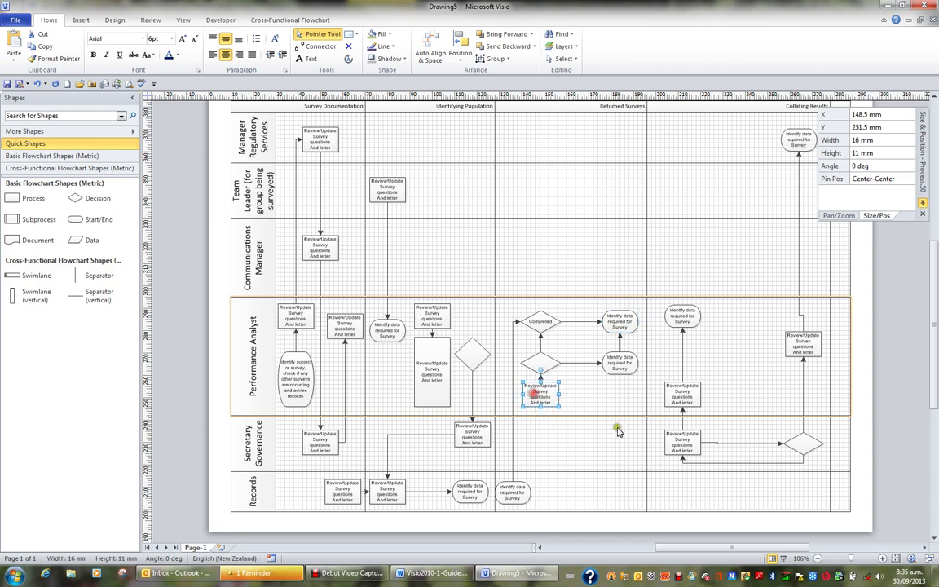
key(Down)
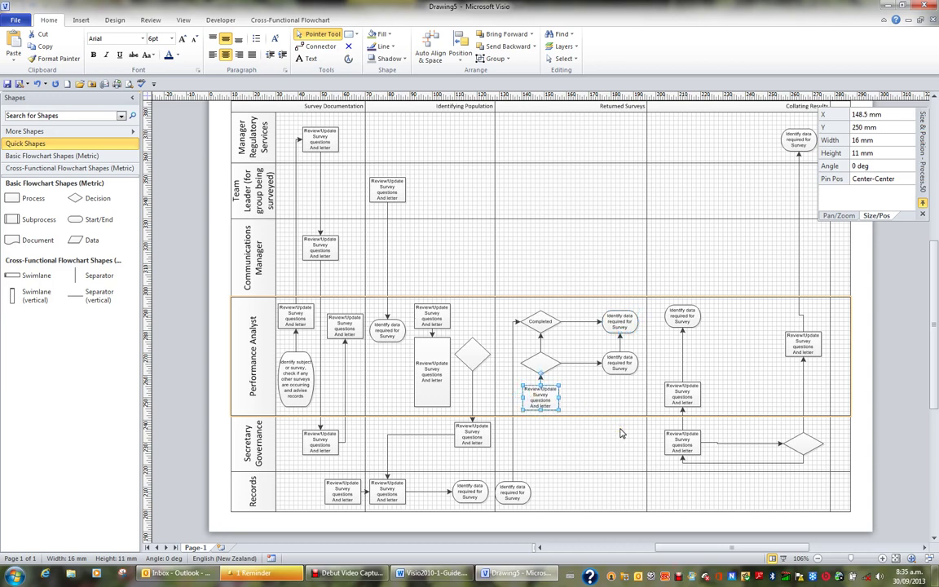
key(Down)
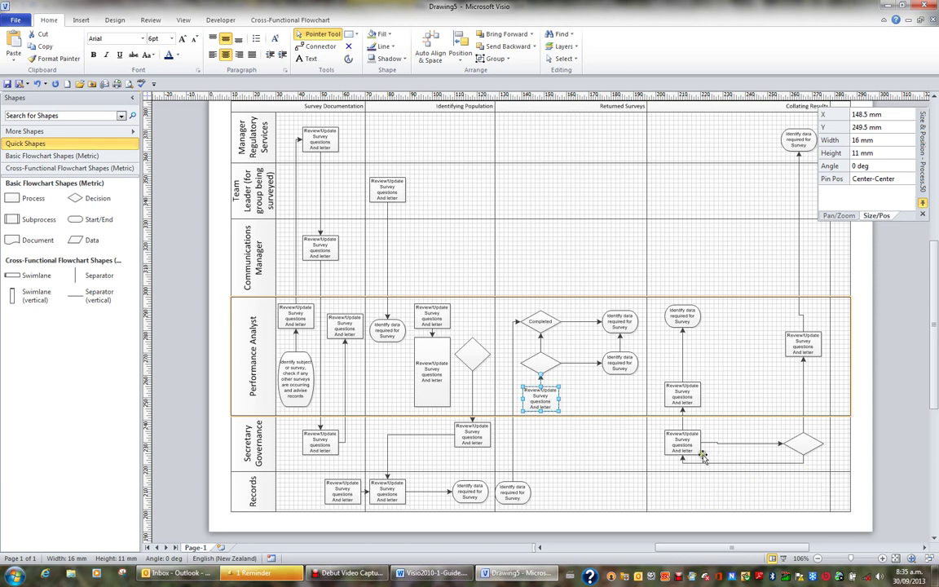
Step: Under Collating Results, nudge the Secretary Governance decision up to Y 230 mm and move the Manager Regulatory Services Start/End right to X 266 mm
click(802, 445)
key(Up)
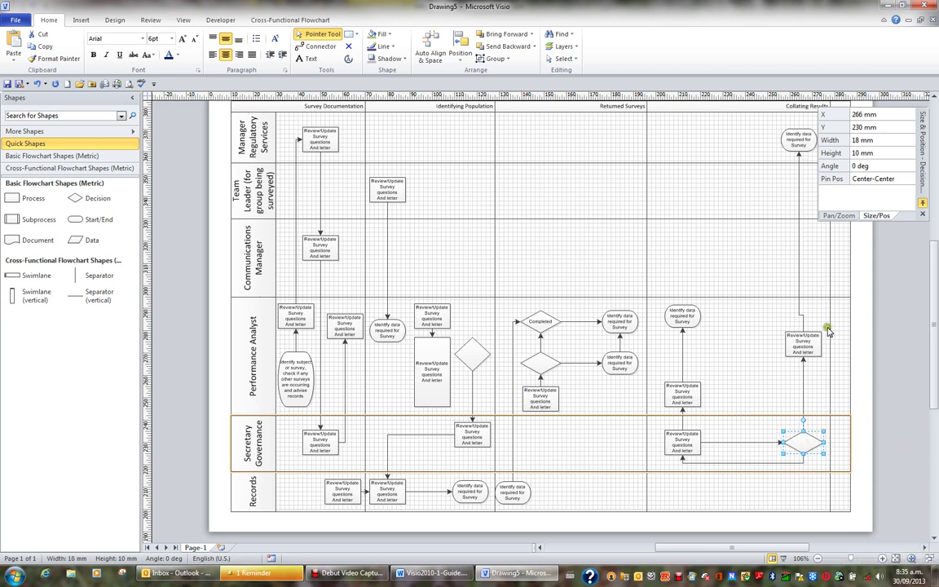
click(799, 144)
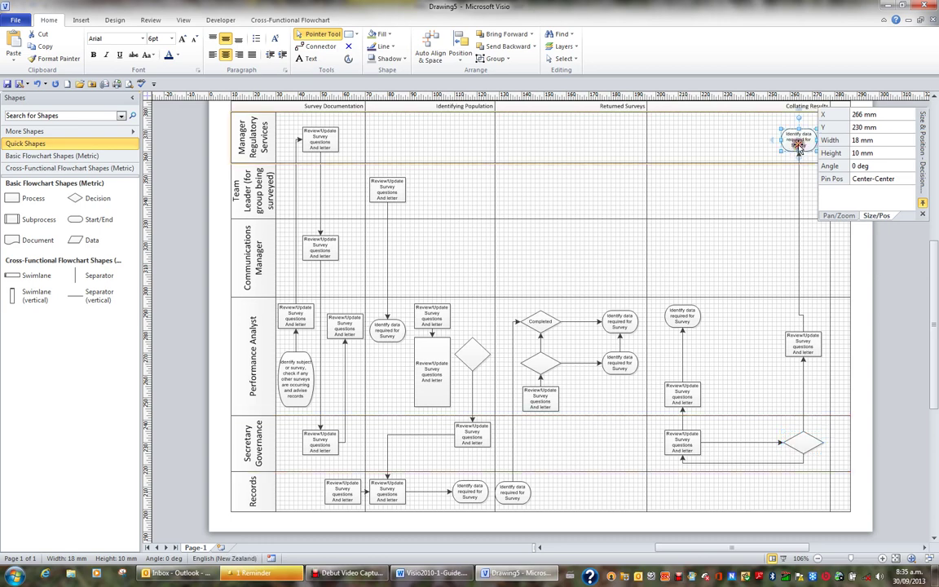
drag(799, 145, 801, 148)
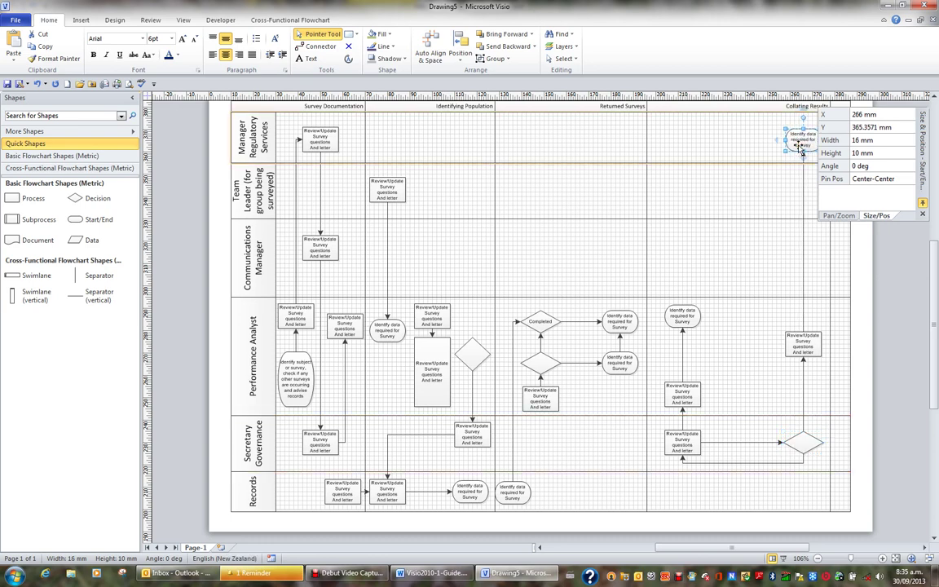